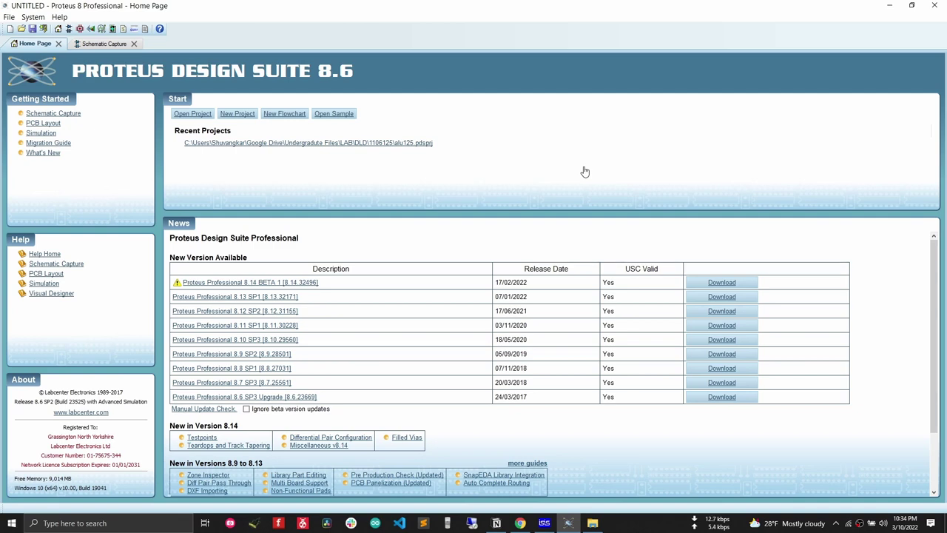
- Open the schematic editor, search the device library for "dc source" and add the VSOURCE DC voltage source to the device list
left_click(69, 32)
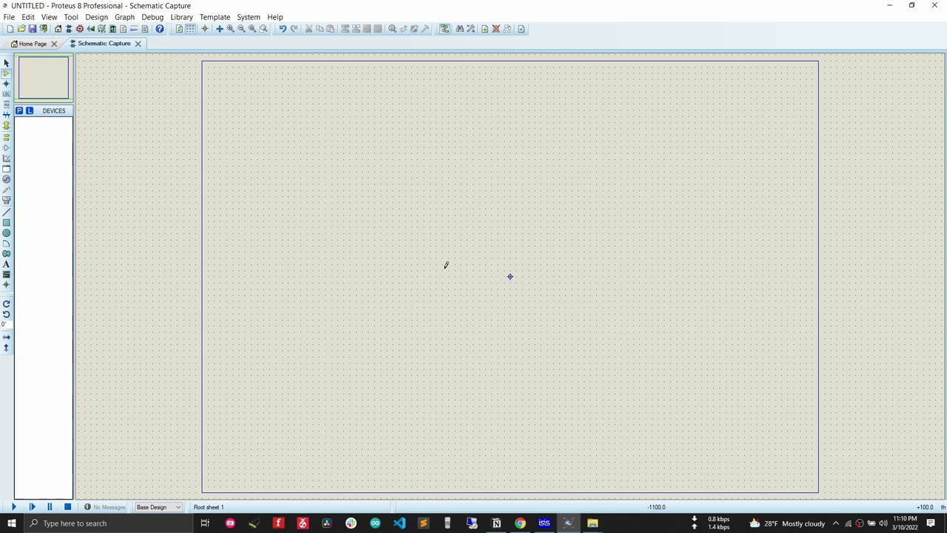
left_click(7, 73)
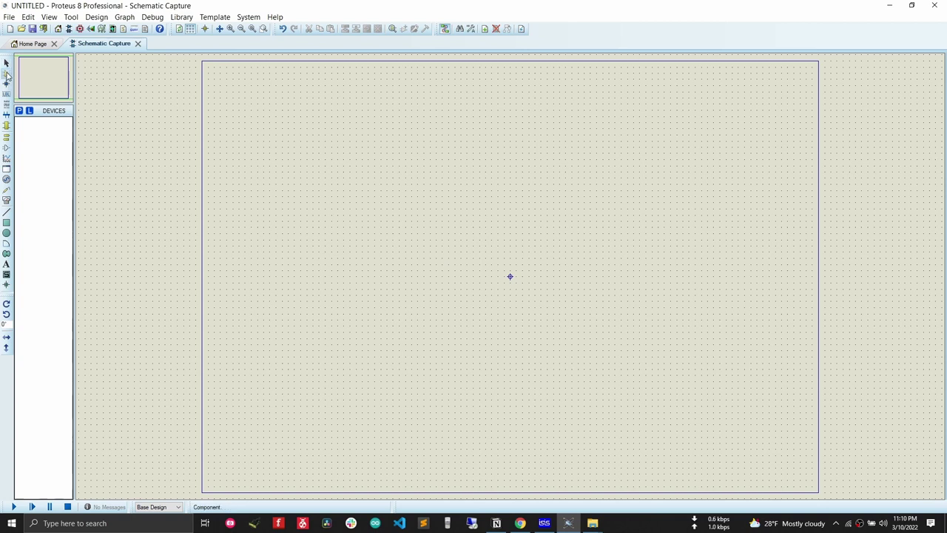
left_click(19, 111)
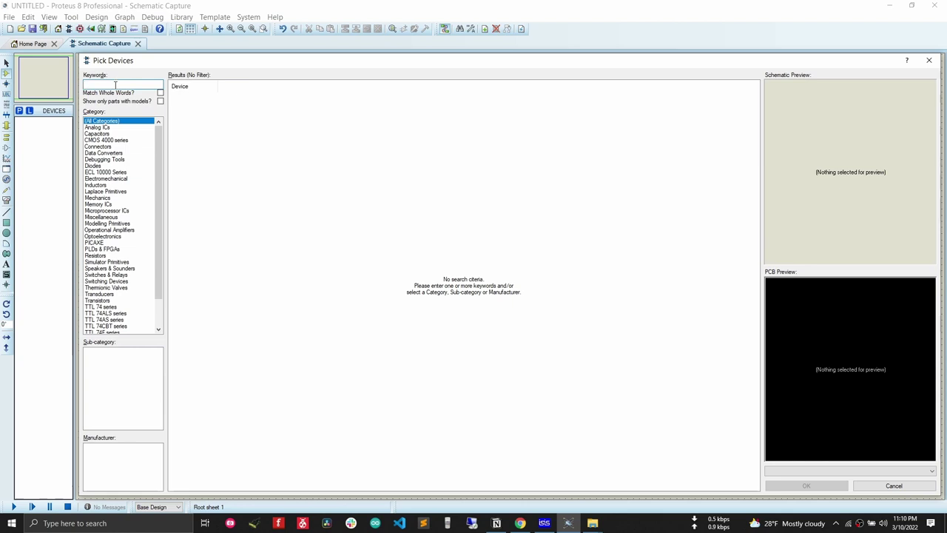
type("dc source")
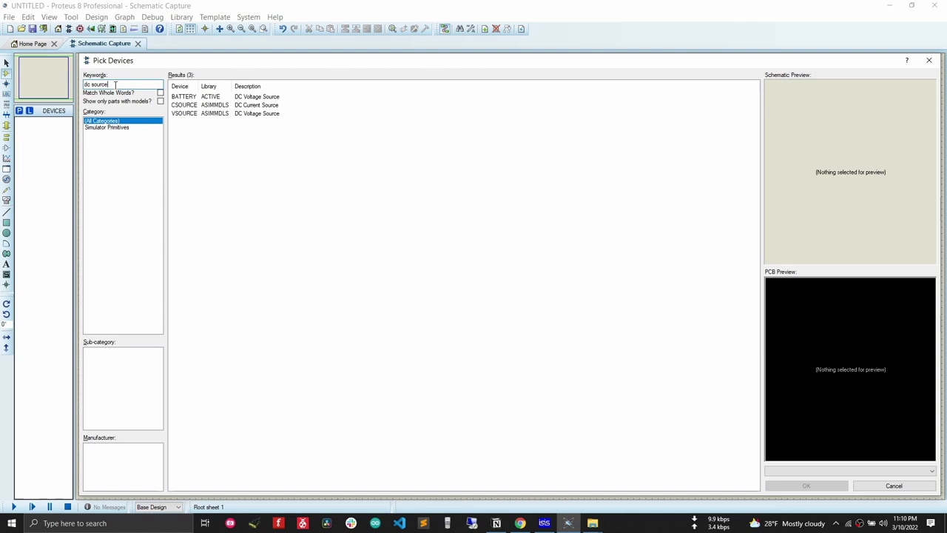
left_click(238, 99)
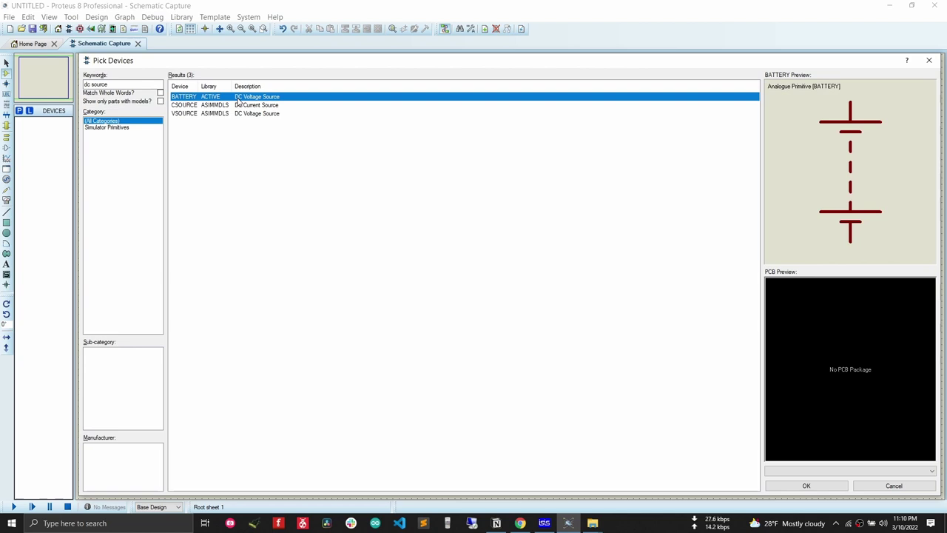
left_click(238, 103)
left_click(225, 114)
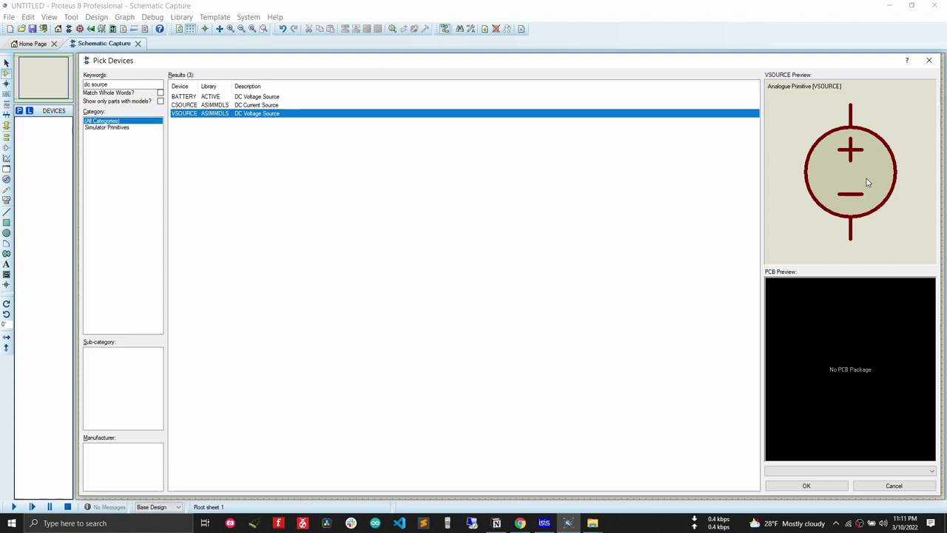
double_click(218, 114)
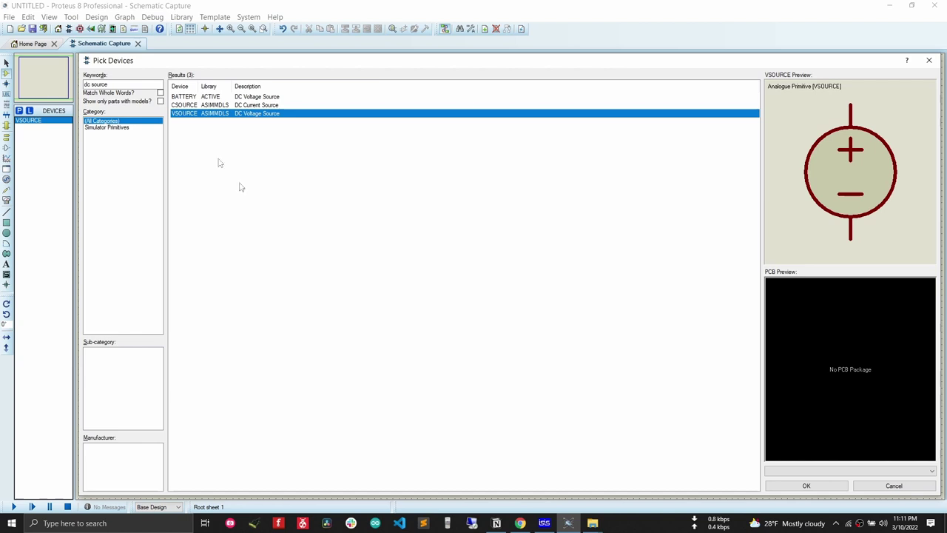
- Search the device library for "resistor" and add the RESISTOR analog primitive from the ASIMMDLS library
left_click_drag(143, 86, 83, 86)
type("res")
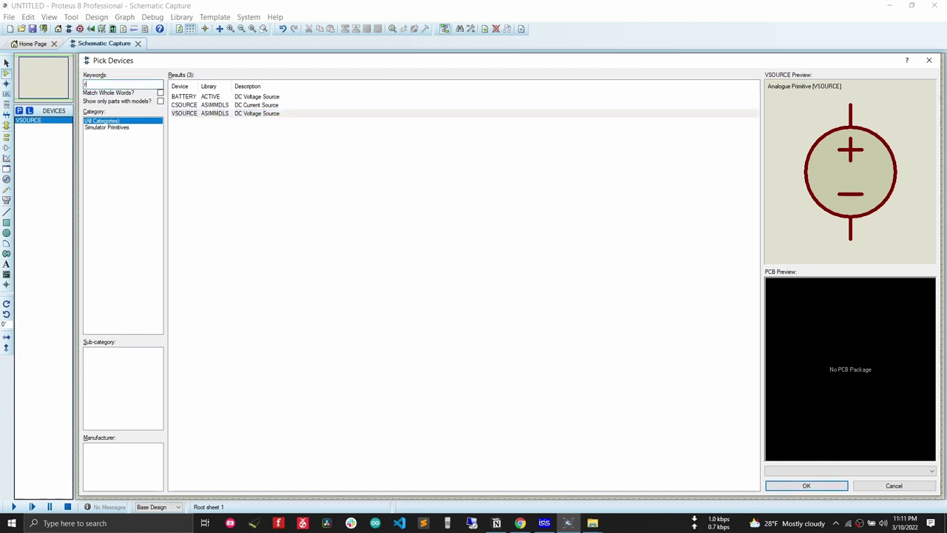
type("istor")
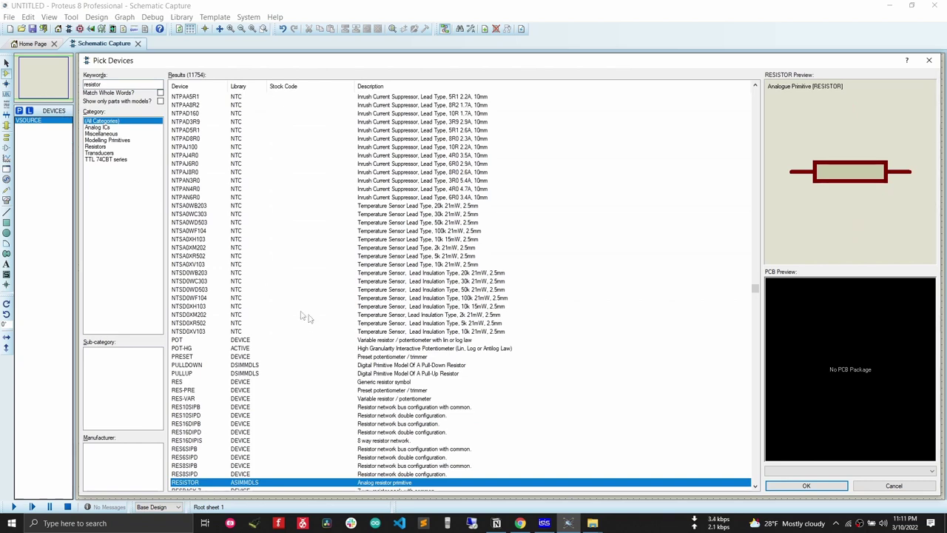
scroll(311, 324, "down", 2)
scroll(312, 324, "down", 3)
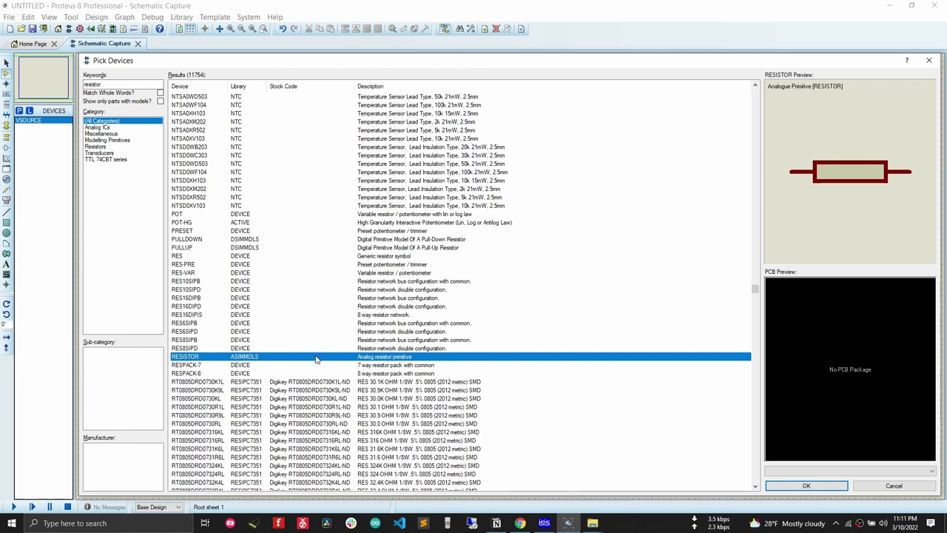
double_click(248, 358)
- Examine the previews of several RT0805DRD07 surface-mount resistors listed below the analog resistor primitive
scroll(248, 358, "down", 8)
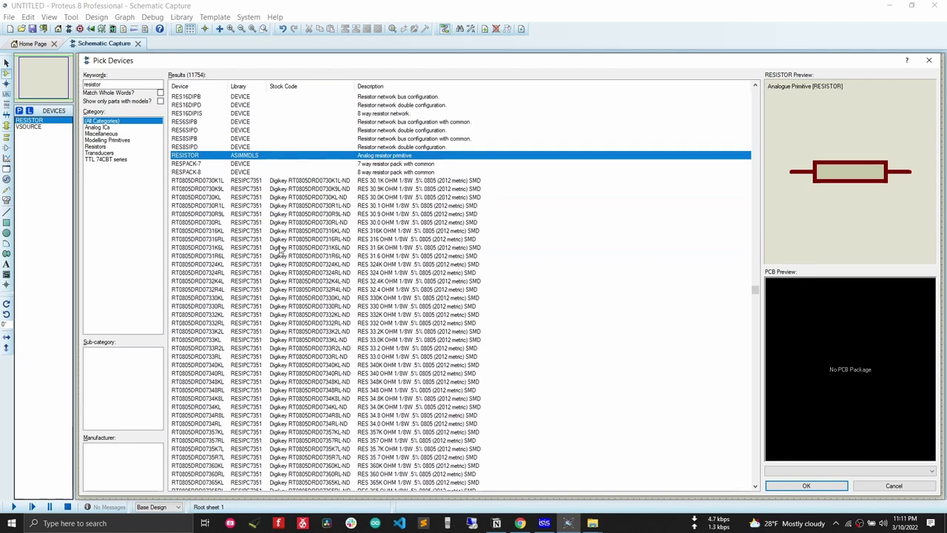
left_click(293, 182)
left_click(294, 198)
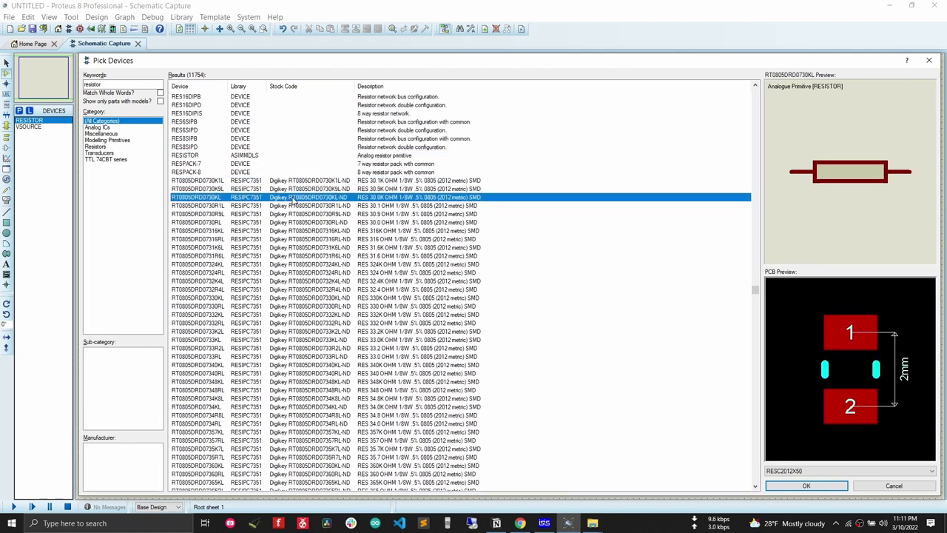
left_click(296, 209)
left_click(296, 192)
left_click(293, 209)
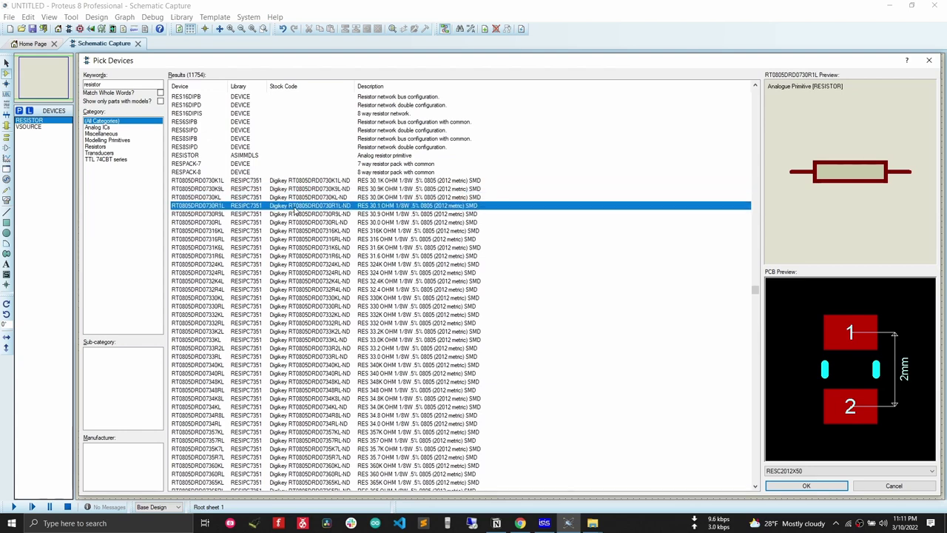
scroll(296, 227, "up", 3)
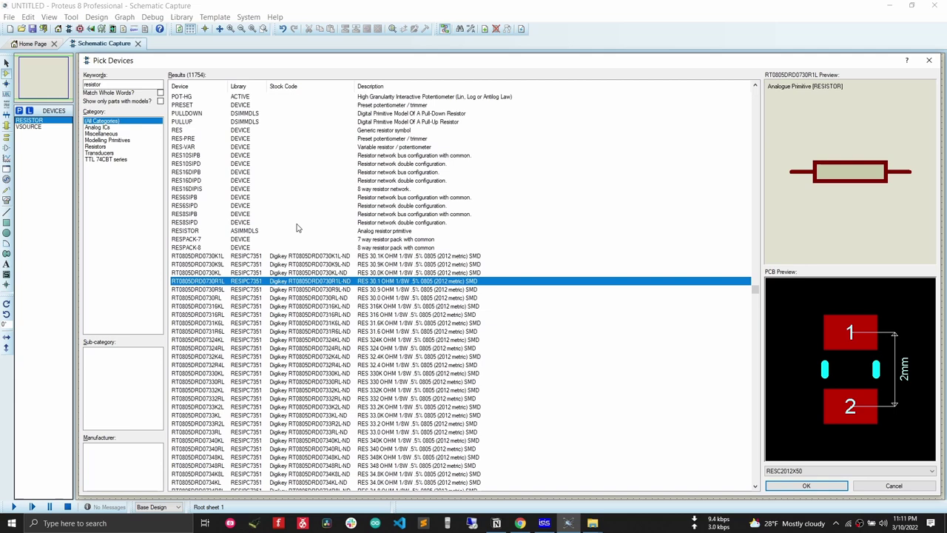
- Add the selected RT0805DRD0730R1L resistor, closing the device picker, and preview the RESISTOR and VSOURCE devices
left_click(809, 486)
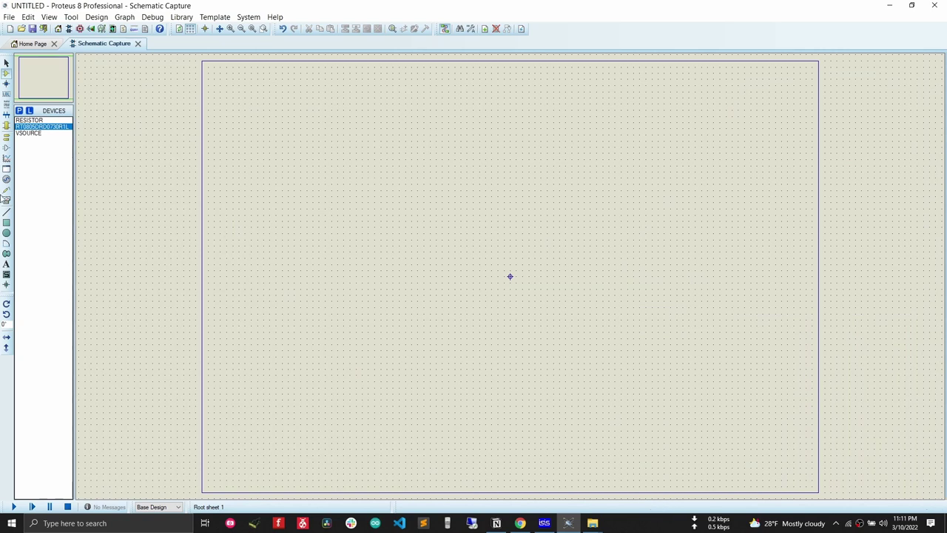
left_click(28, 121)
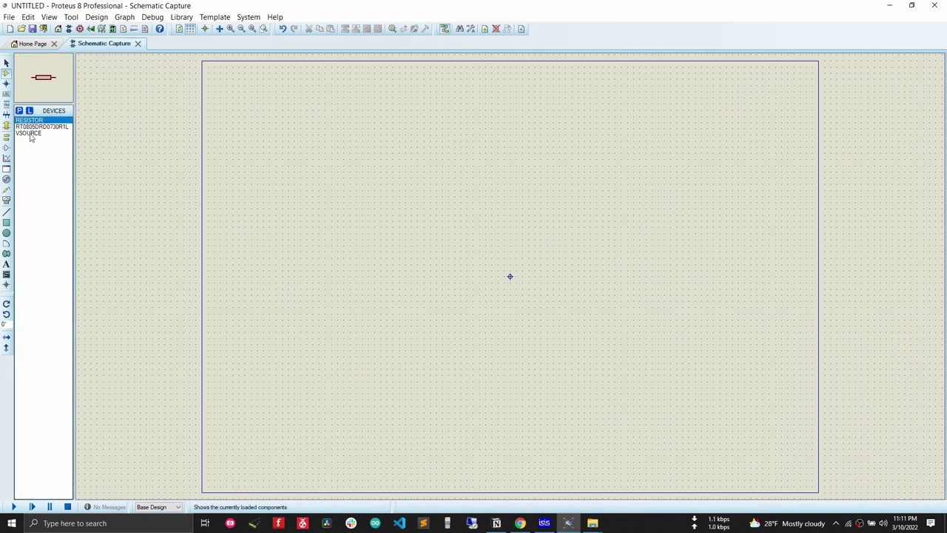
left_click(29, 134)
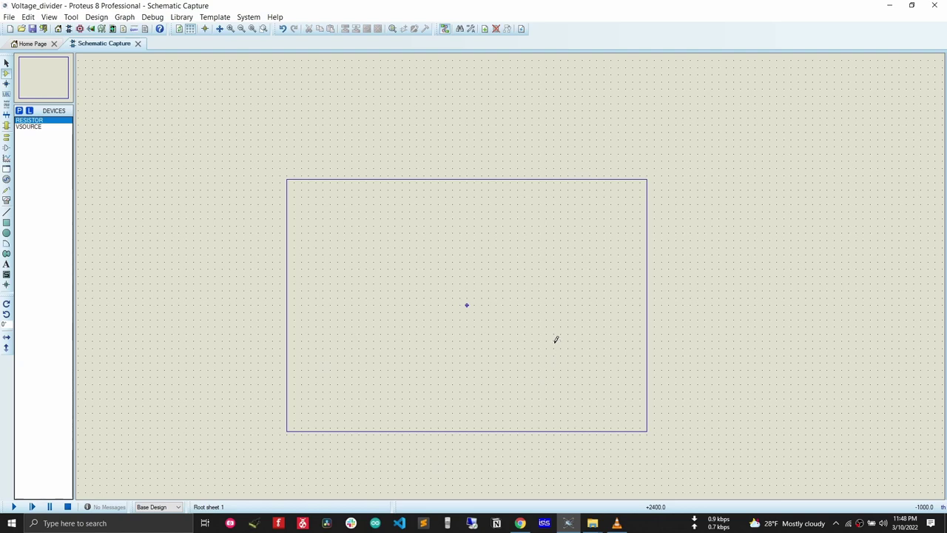
- Place the VSOURCE in the left part of the sheet and two RESISTOR components in a horizontal row to its upper right
key("F5")
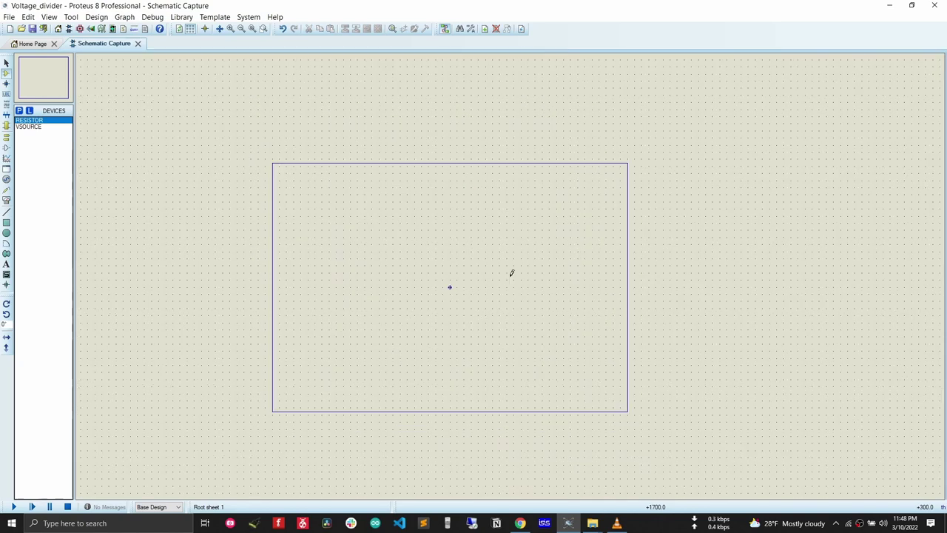
scroll(511, 273, "up", 1)
scroll(511, 273, "down", 1)
scroll(511, 273, "up", 1)
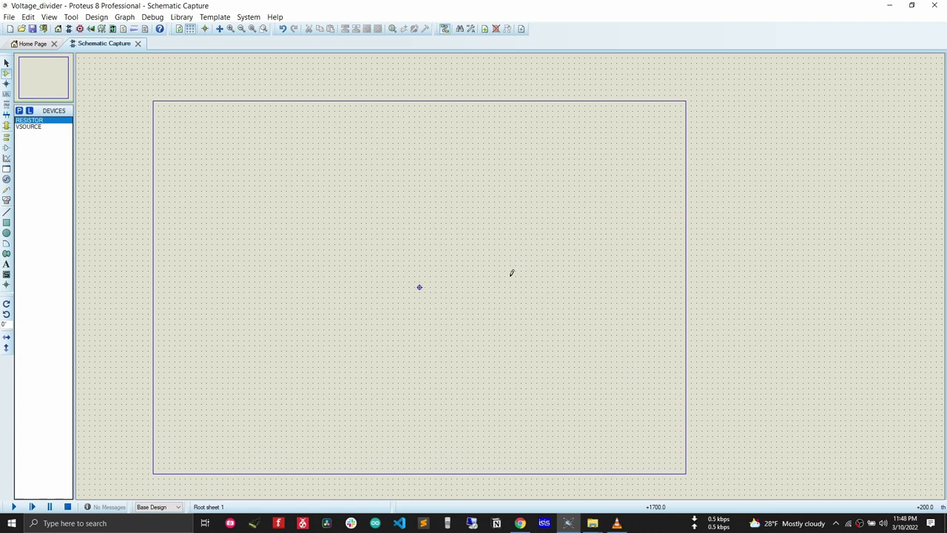
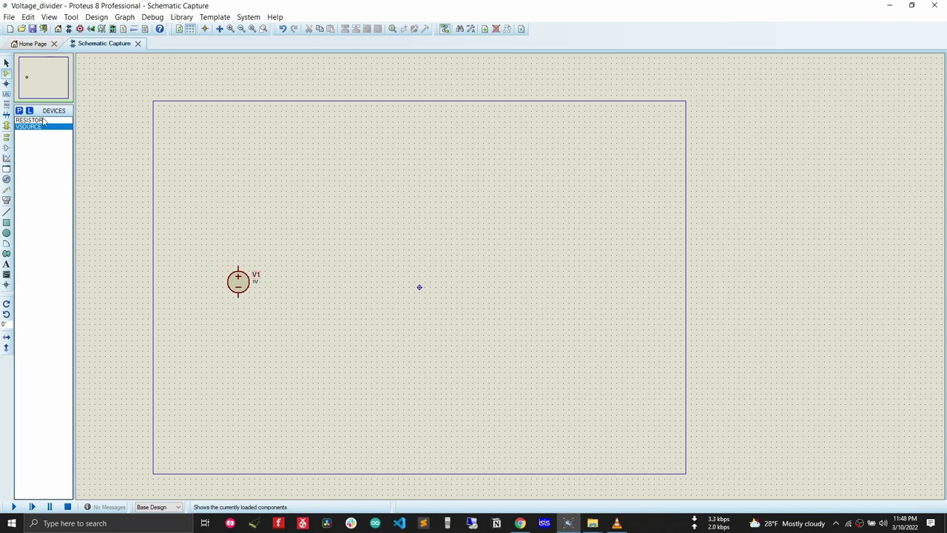
left_click(316, 225)
left_click(316, 233)
left_click(379, 233)
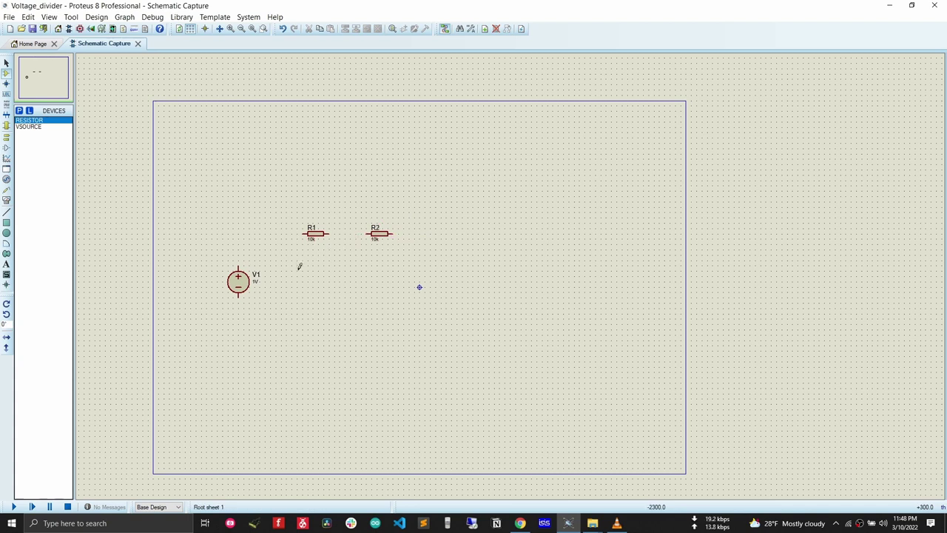
- Rotate resistors R1 and R2 clockwise to stand vertically, and move R2 directly below R1
key("F5")
scroll(512, 279, "up", 1)
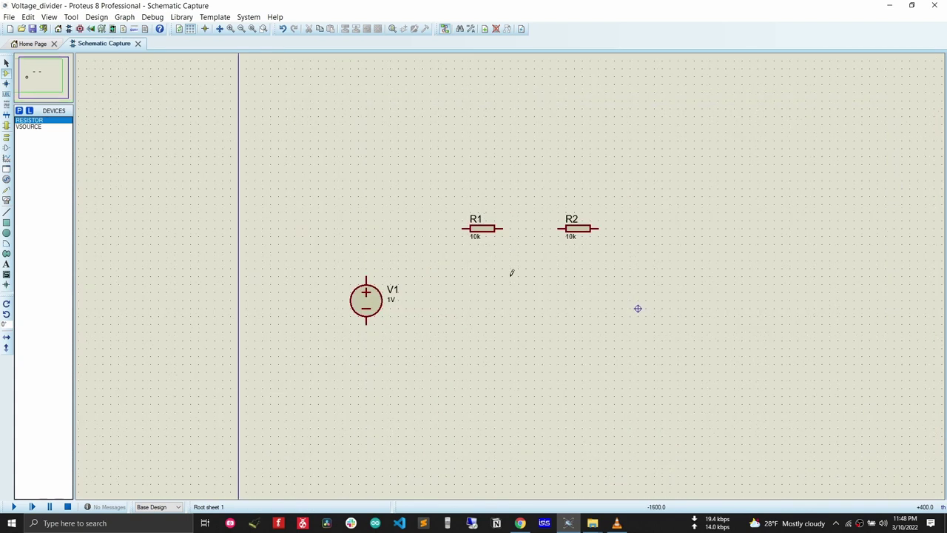
left_click(486, 233)
right_click(487, 230)
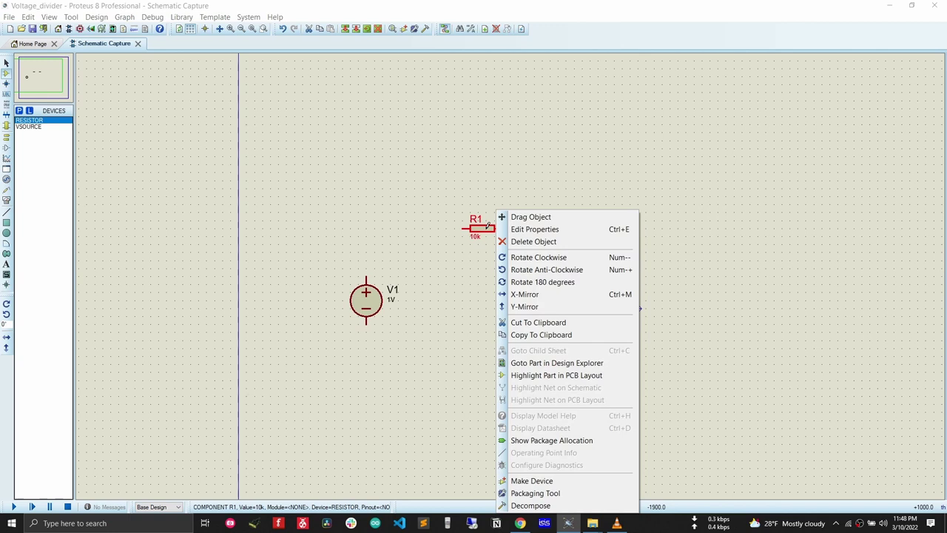
left_click(538, 257)
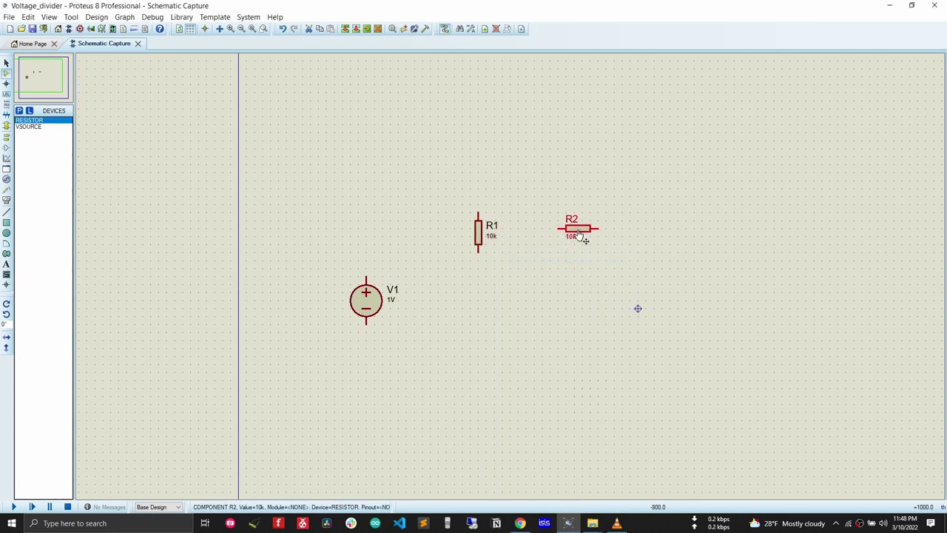
left_click(625, 258)
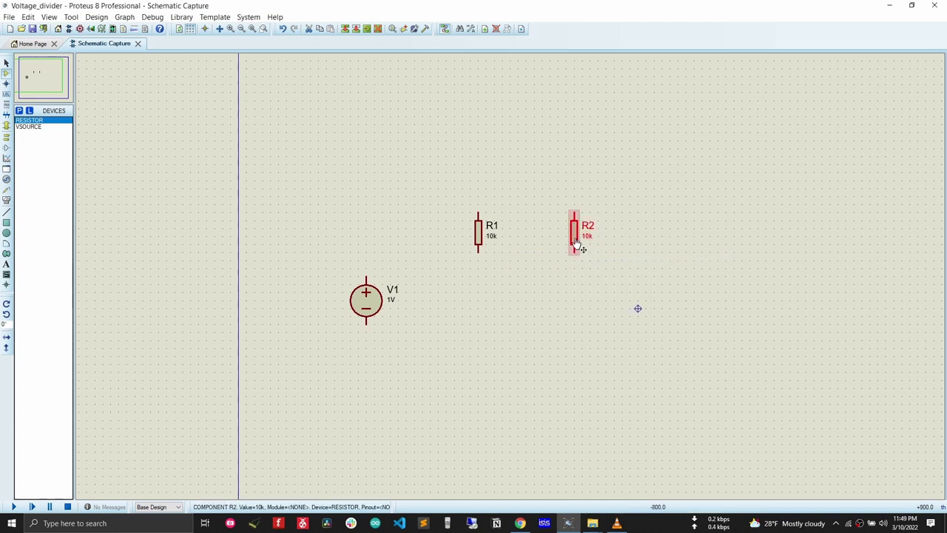
left_click(578, 244)
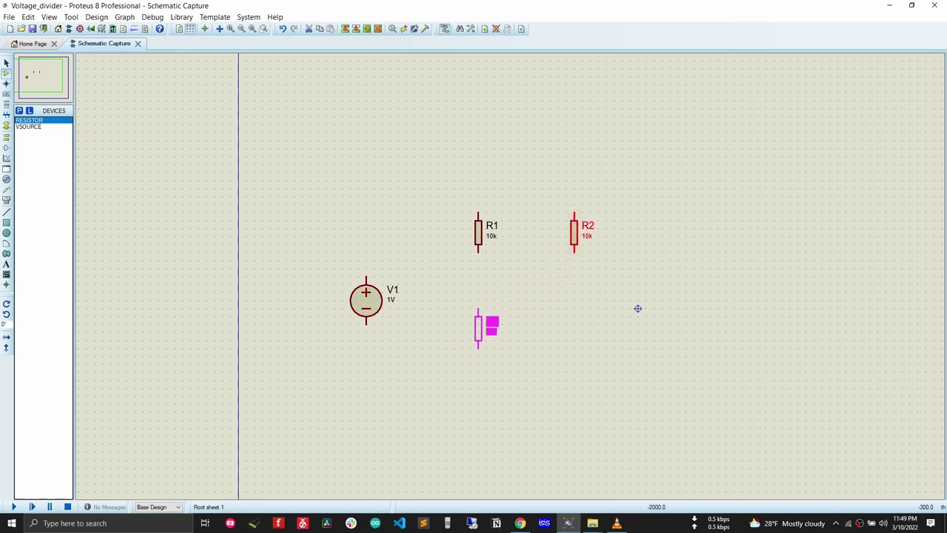
left_click_drag(492, 325, 482, 337)
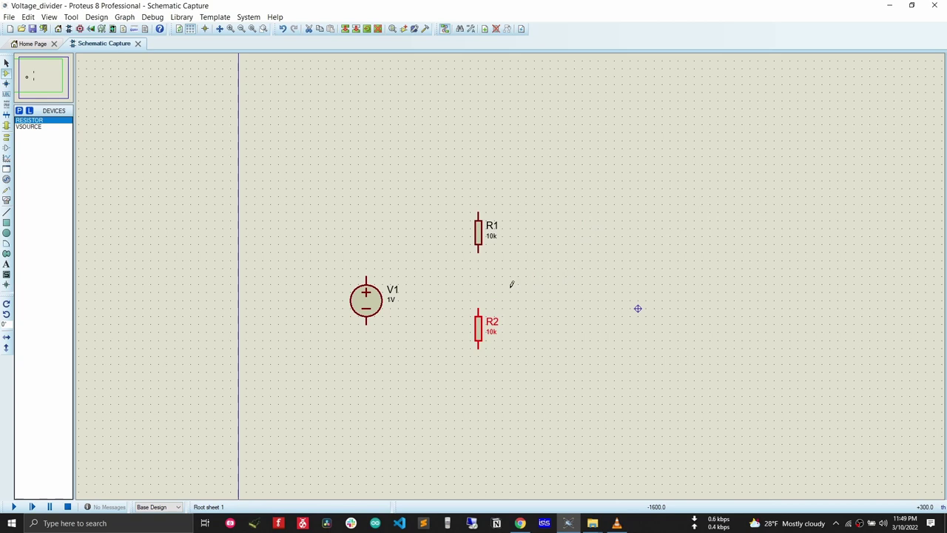
- Wire the positive terminal of V1 up and across to the top pin of R1, with two right-angle corners
scroll(511, 284, "up", 1)
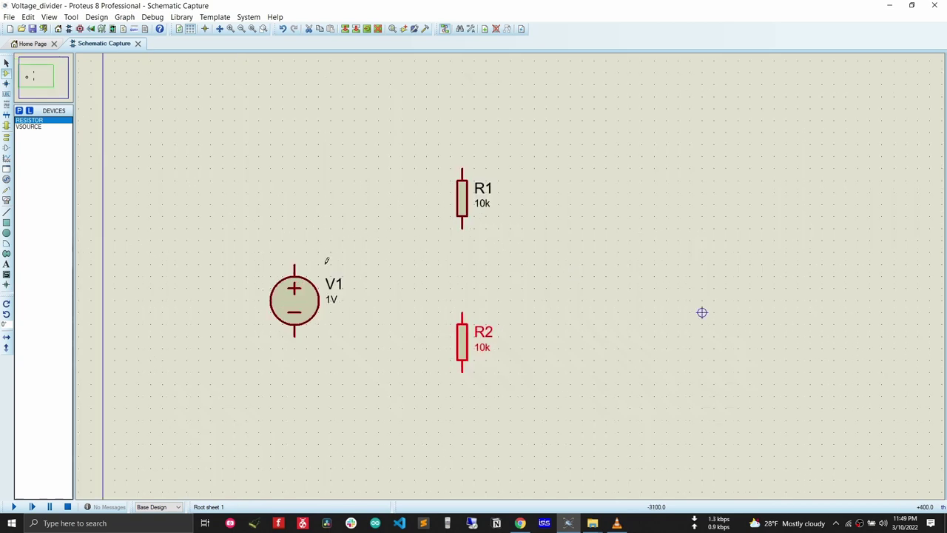
scroll(327, 260, "up", 1)
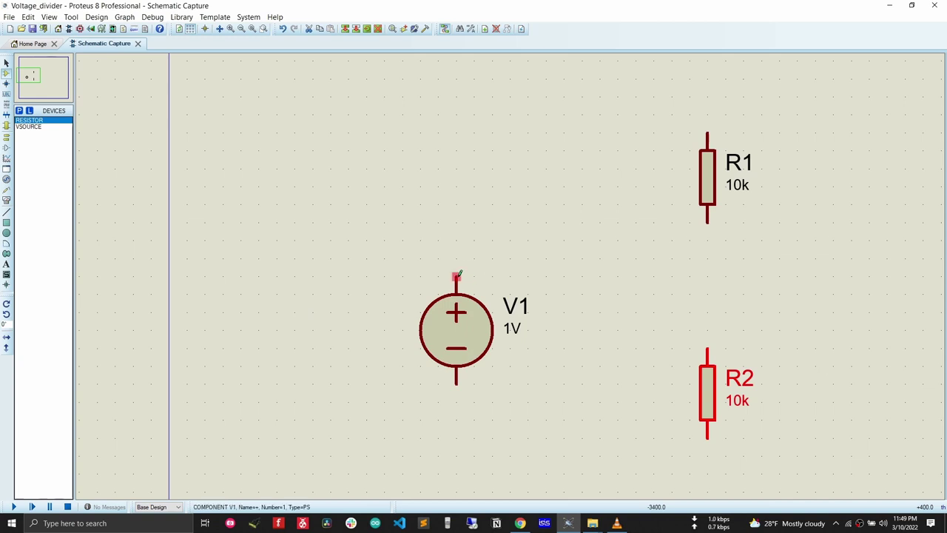
scroll(456, 275, "up", 1)
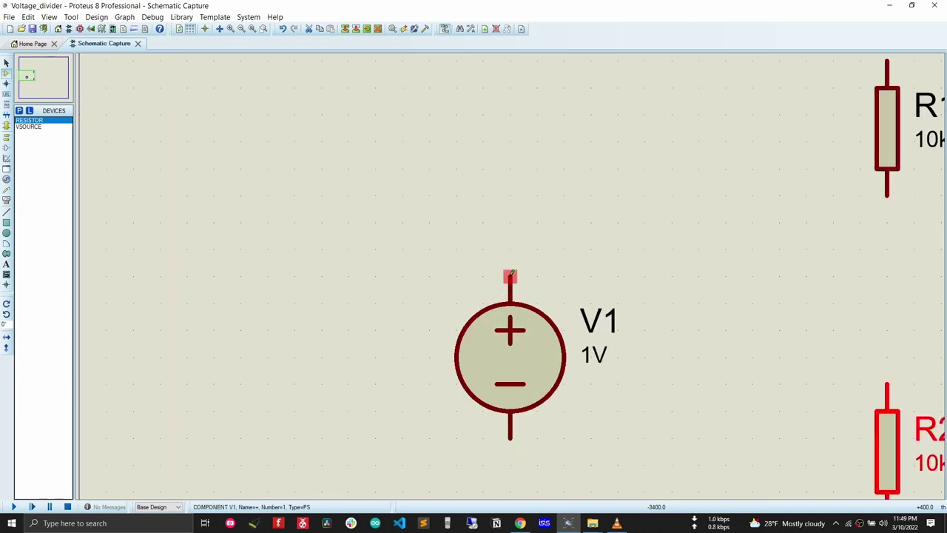
scroll(508, 275, "down", 1)
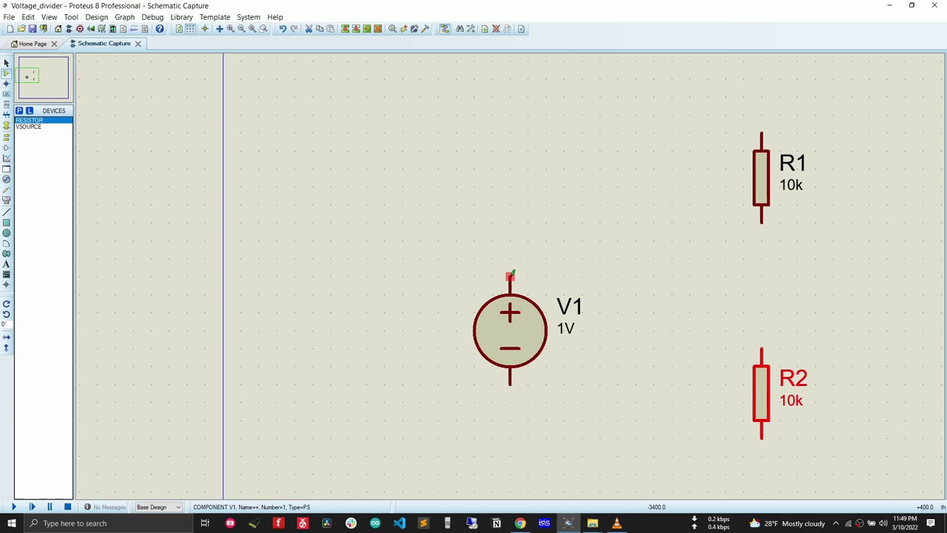
left_click(510, 276)
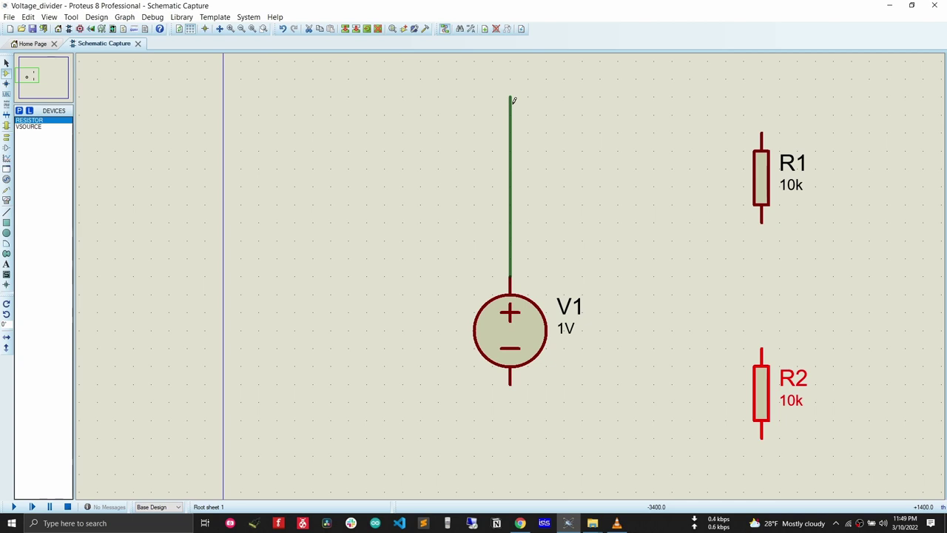
left_click(510, 96)
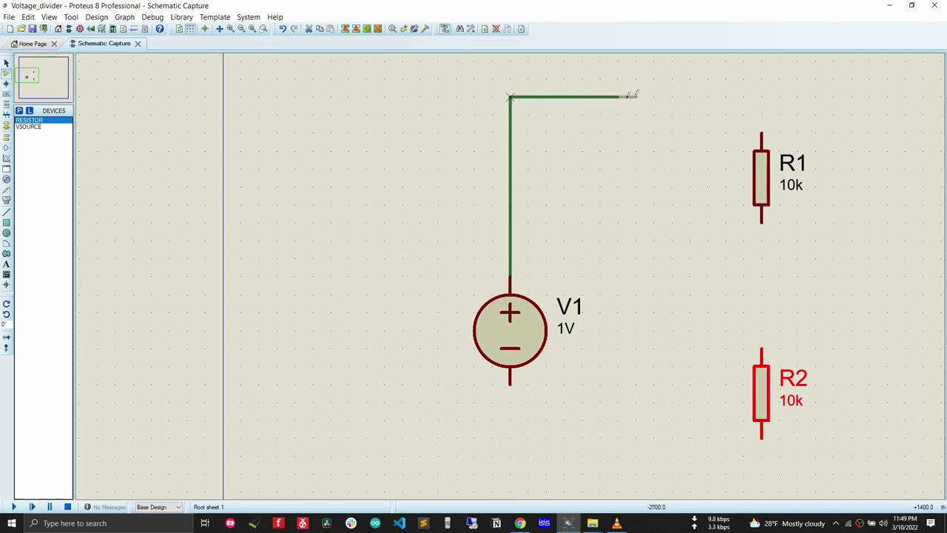
left_click(766, 100)
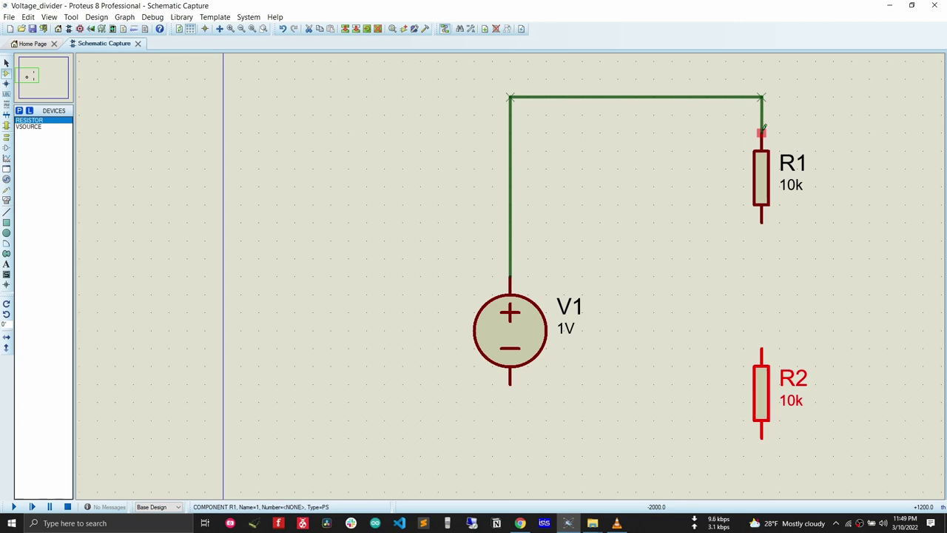
left_click(762, 131)
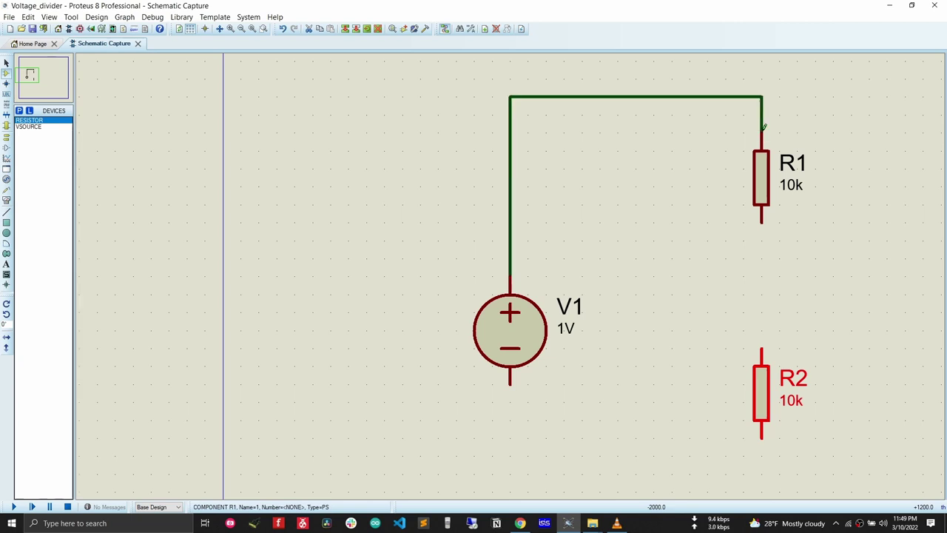
- Wire the bottom pin of R1 to the top of R2, and V1's negative terminal to the bottom pin of R2
left_click(762, 219)
left_click(762, 349)
left_click(509, 382)
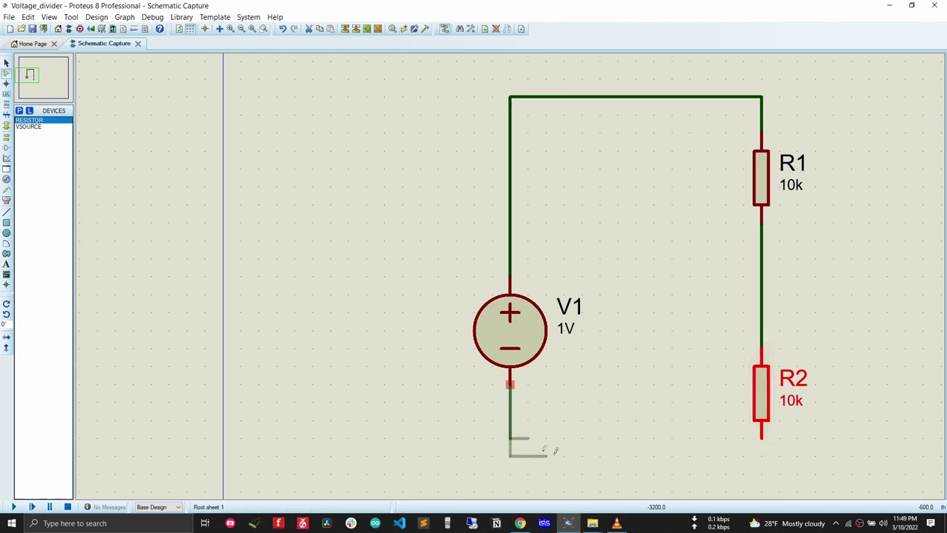
left_click(762, 436)
scroll(520, 315, "down", 2)
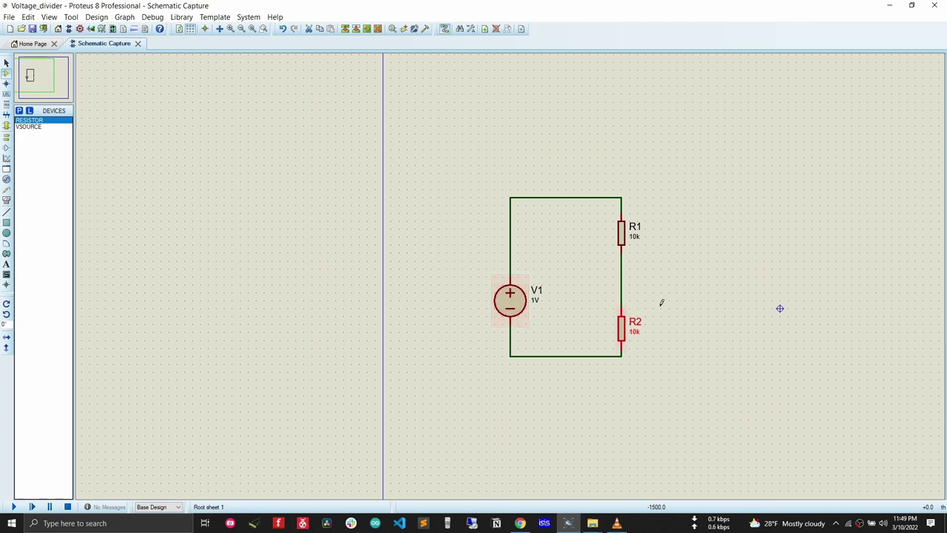
scroll(666, 302, "up", 1)
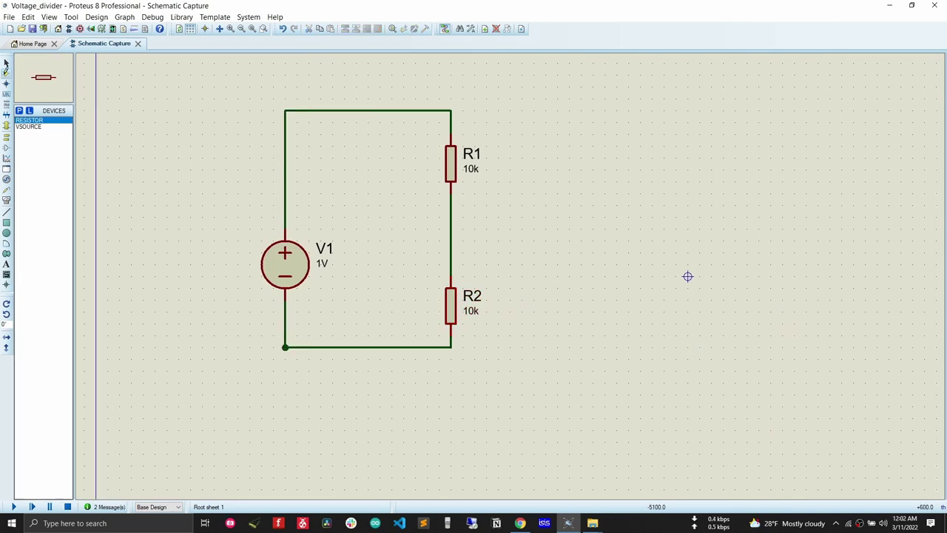
- Place a GROUND terminal below V1 and wire it up to the junction at the circuit's lower-left corner
left_click(6, 143)
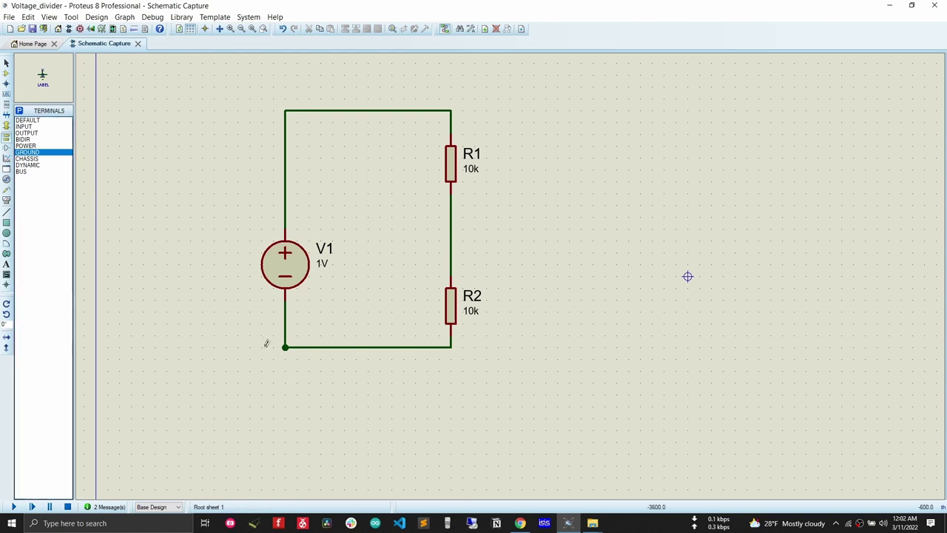
left_click(287, 383)
left_click(288, 384)
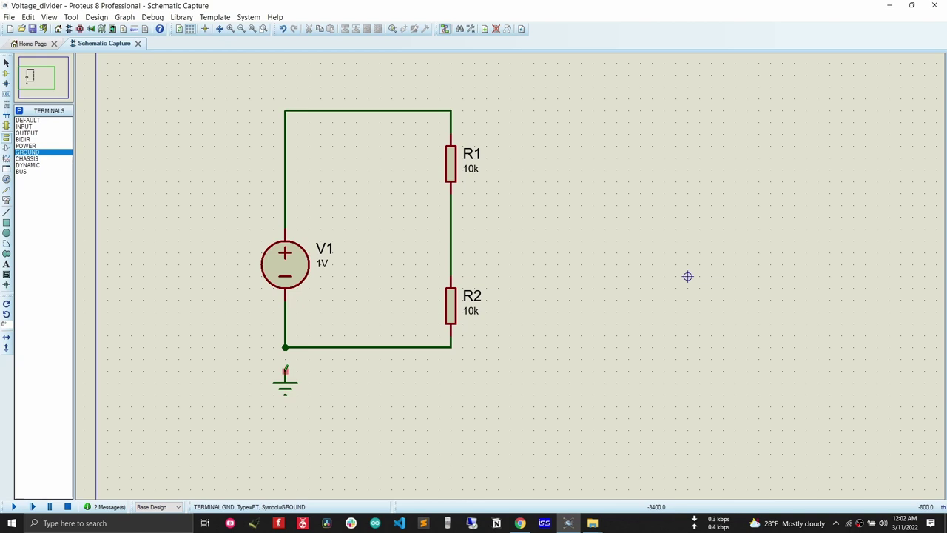
left_click(285, 369)
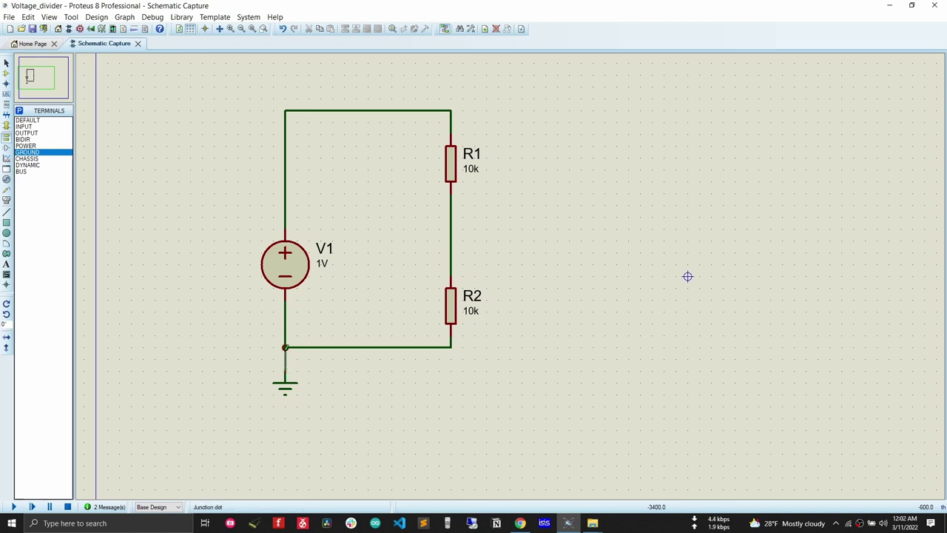
left_click(285, 347)
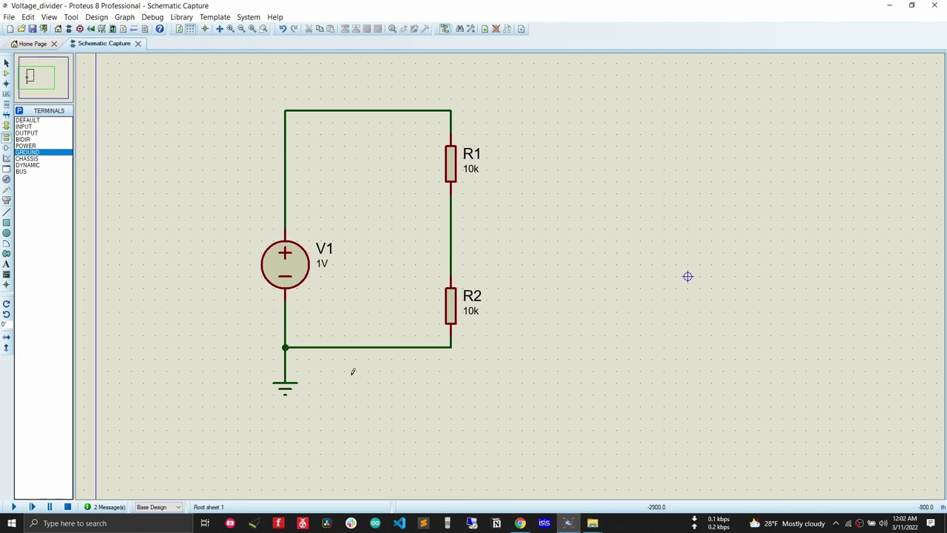
- Preview the available virtual instruments, including the oscilloscope, virtual terminal, DC and AC meters, and wattmeter
left_click(7, 200)
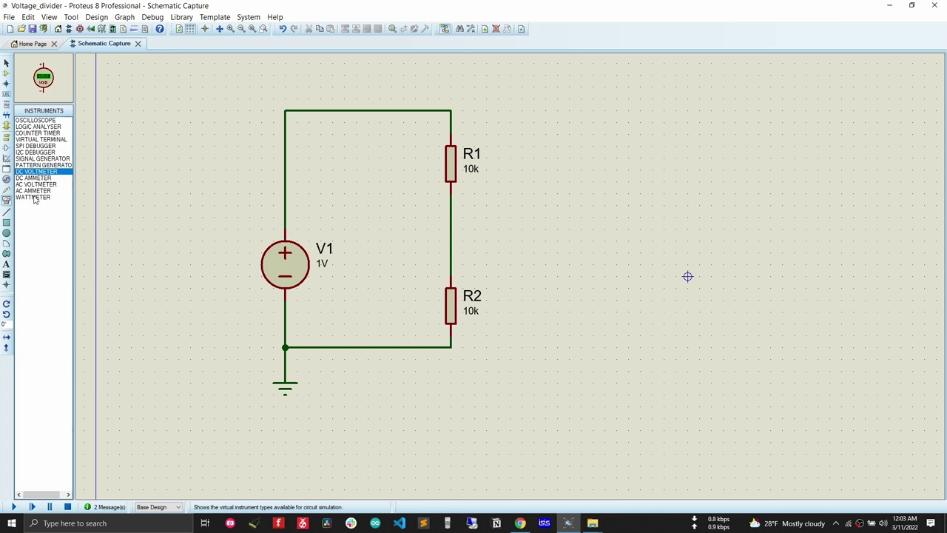
left_click(44, 126)
left_click(37, 120)
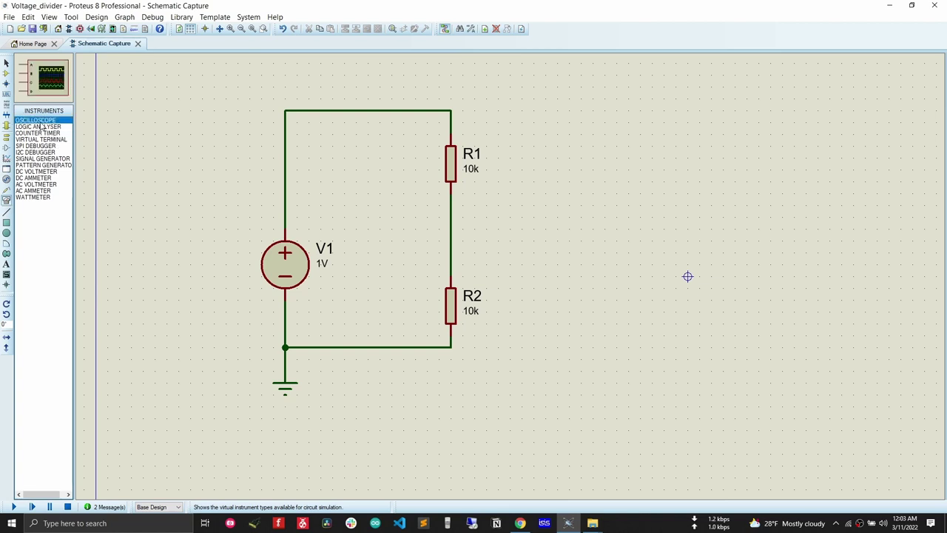
left_click(46, 140)
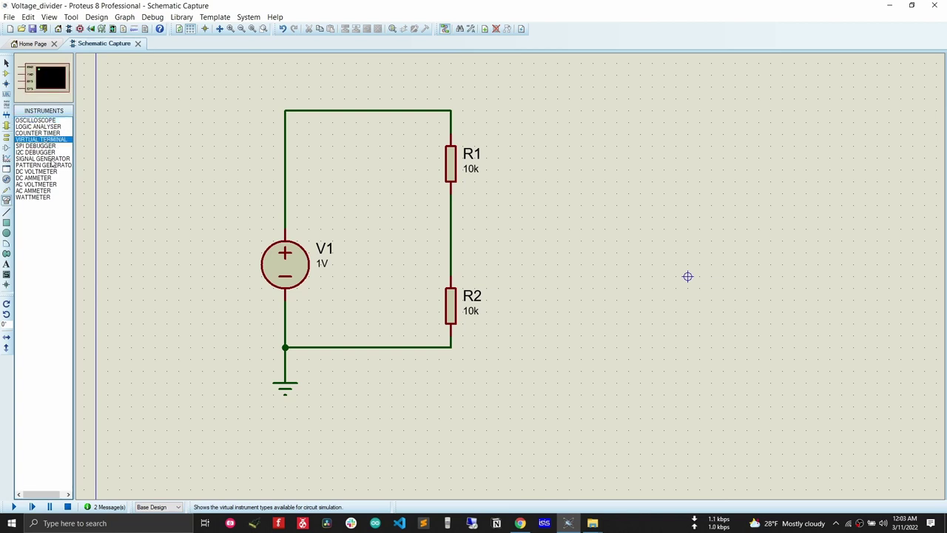
left_click(43, 178)
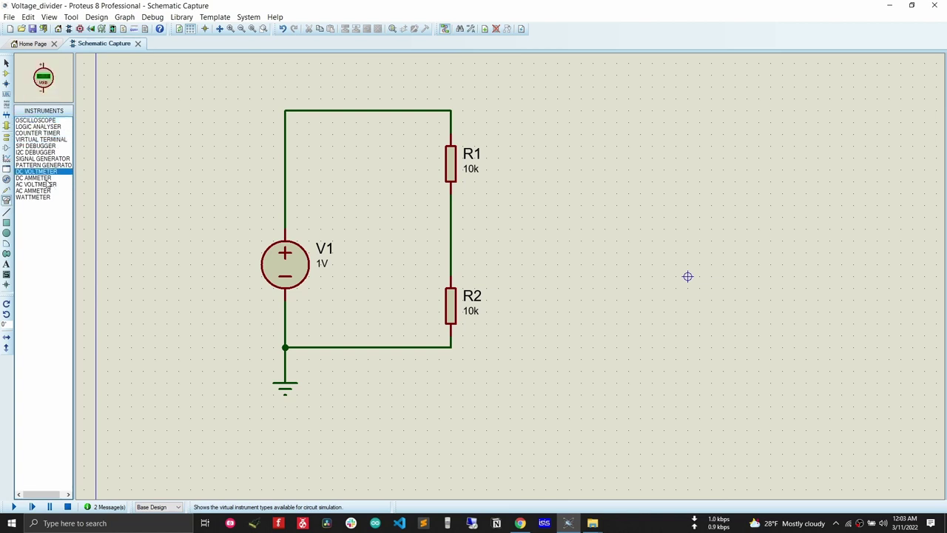
left_click(49, 185)
left_click(47, 190)
left_click(44, 197)
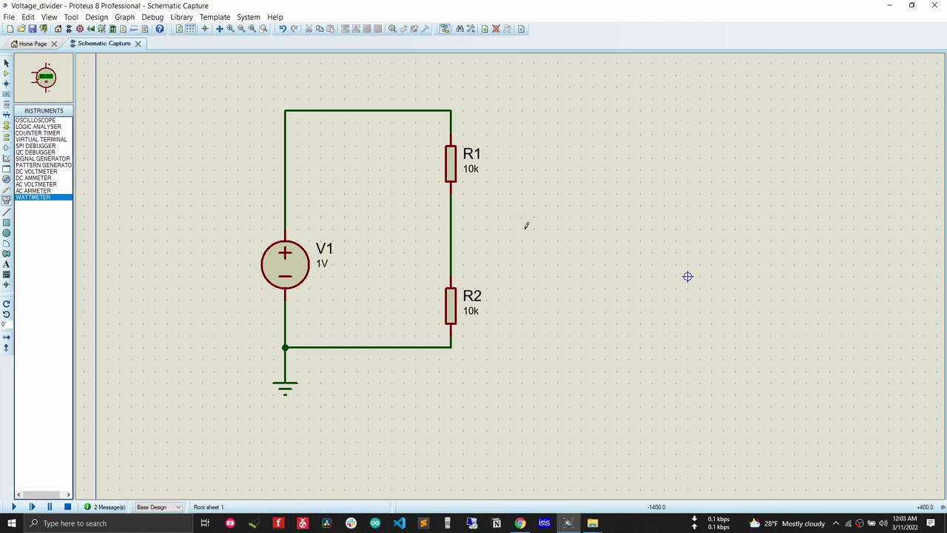
- Place two DC VOLTMETER instruments, one to the right of R1 and one to the right of R2
left_click(37, 171)
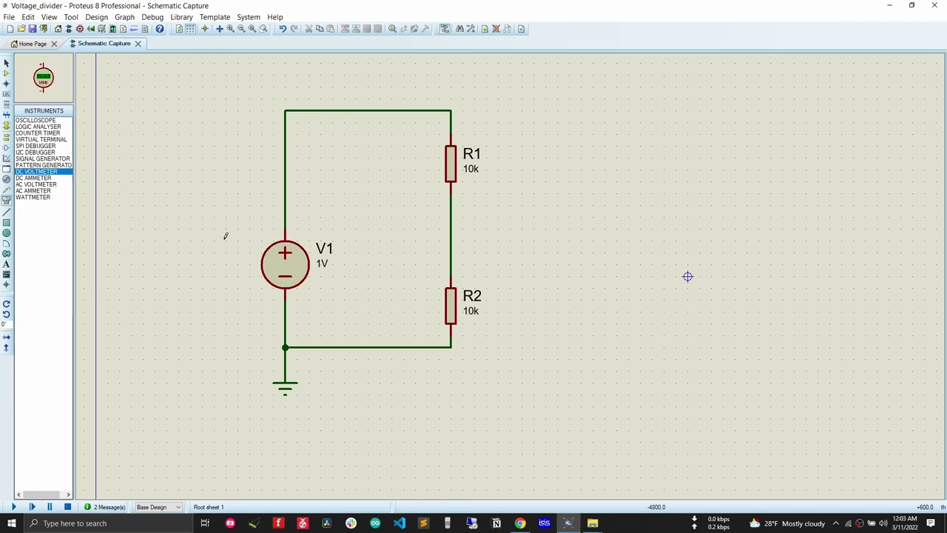
left_click(539, 169)
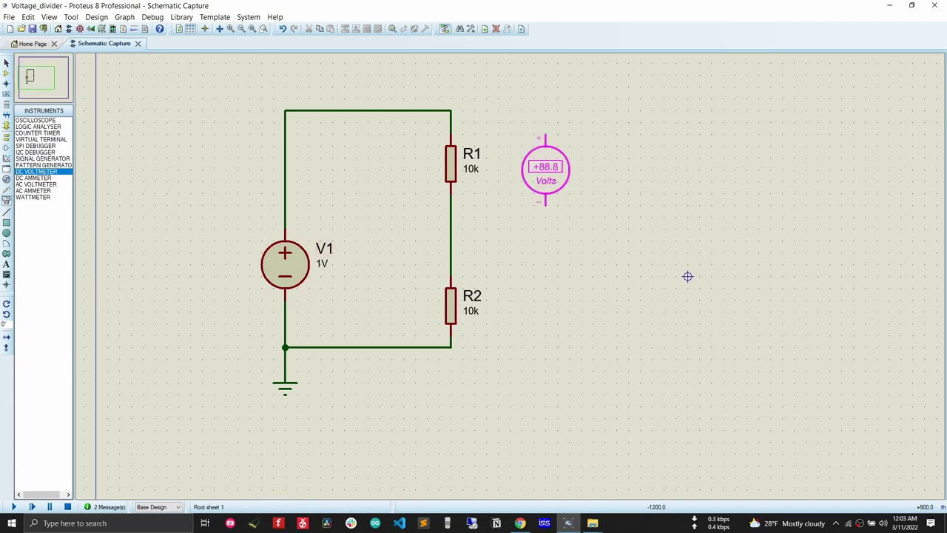
left_click(545, 170)
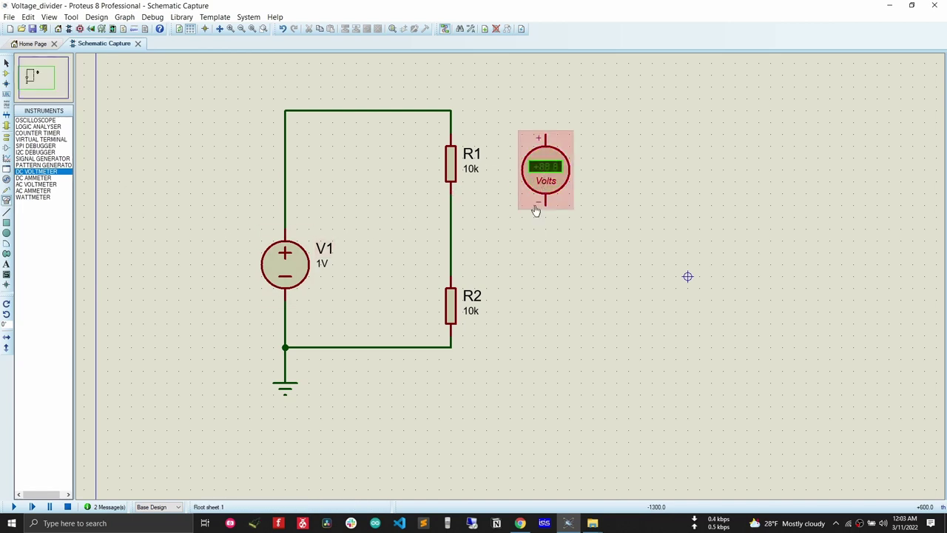
left_click(545, 311)
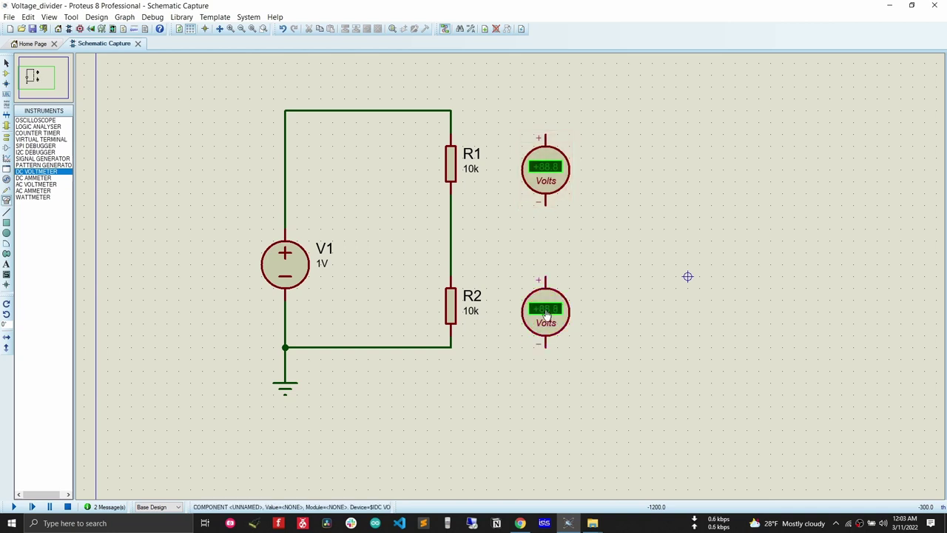
- Wire the upper voltmeter in parallel with R1 and the lower voltmeter in parallel with R2, positive terminals to the upper ends
left_click(546, 132)
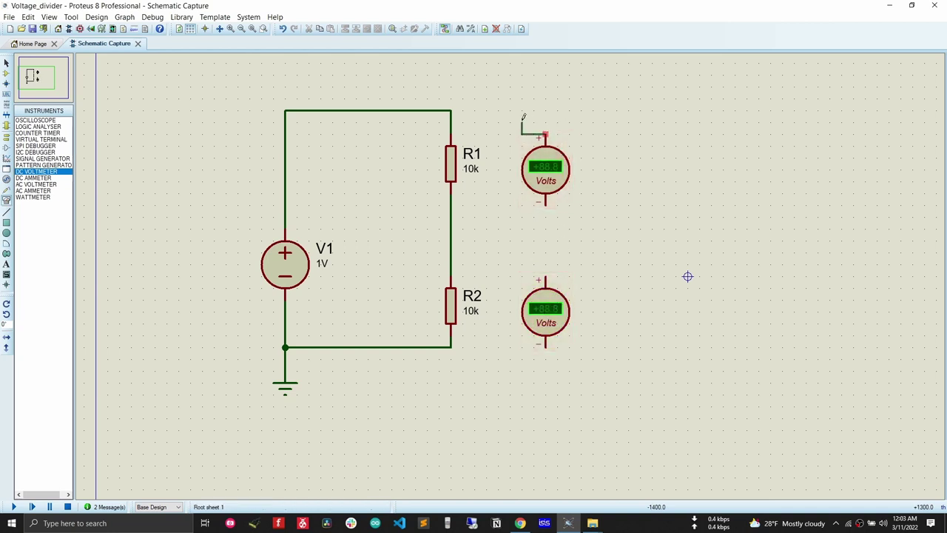
left_click(451, 110)
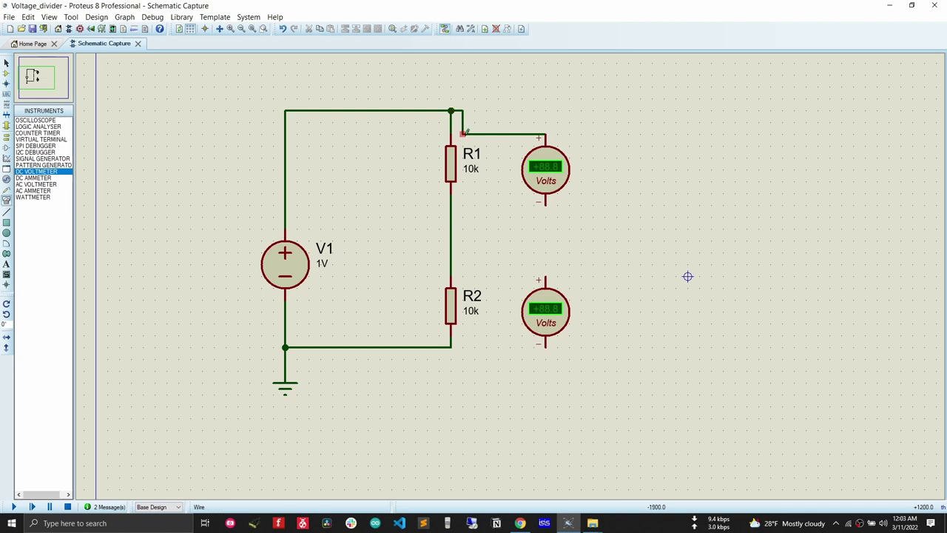
left_click(546, 204)
left_click(450, 205)
left_click(545, 276)
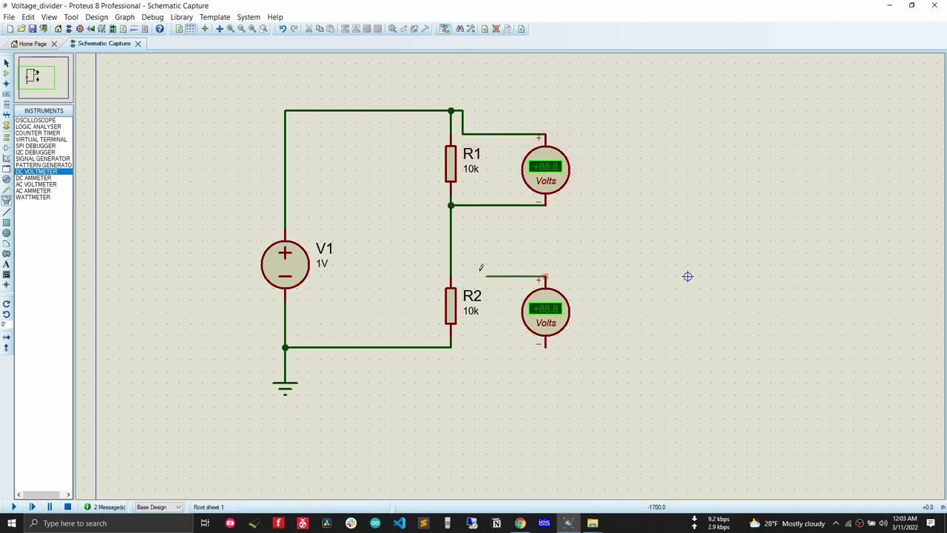
left_click(450, 276)
left_click(545, 345)
left_click(451, 345)
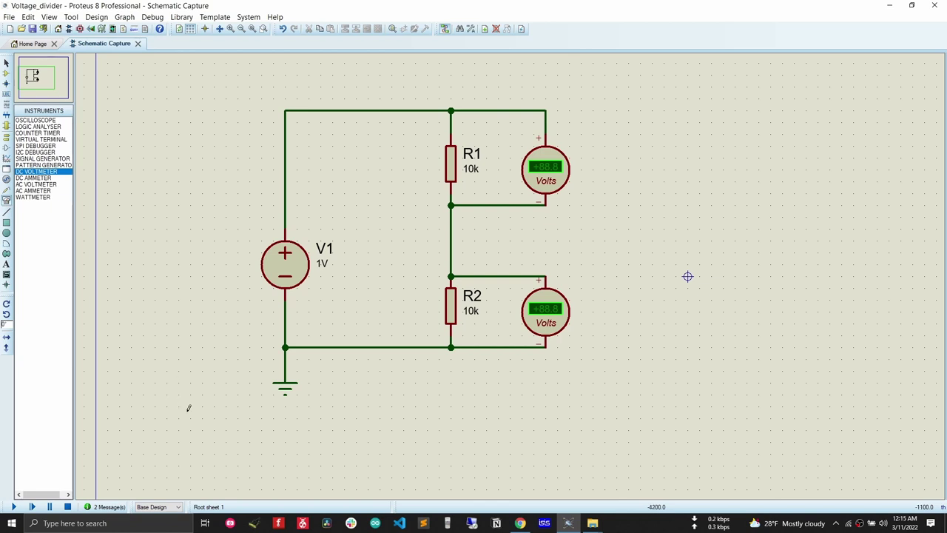
- Run the simulation to read the voltages across R1 and R2, and stop it
left_click(15, 509)
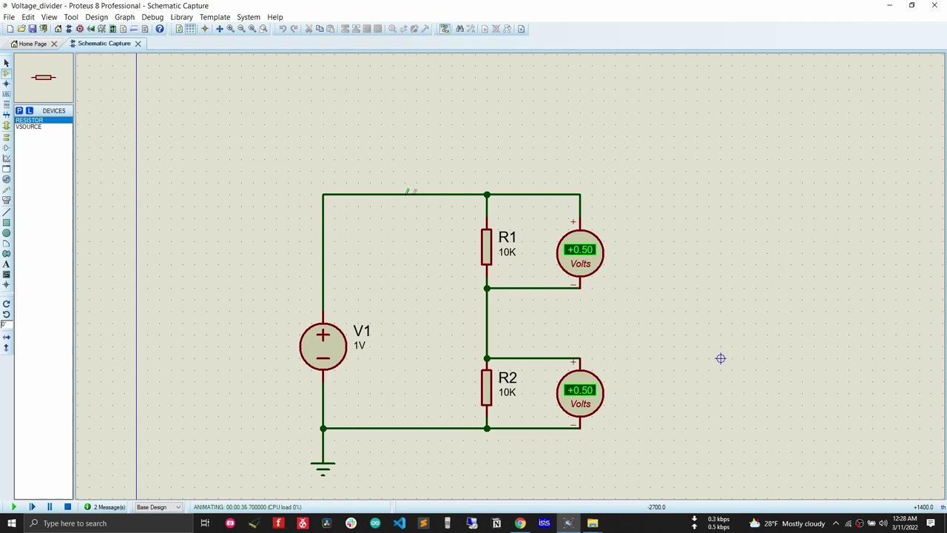
left_click(68, 507)
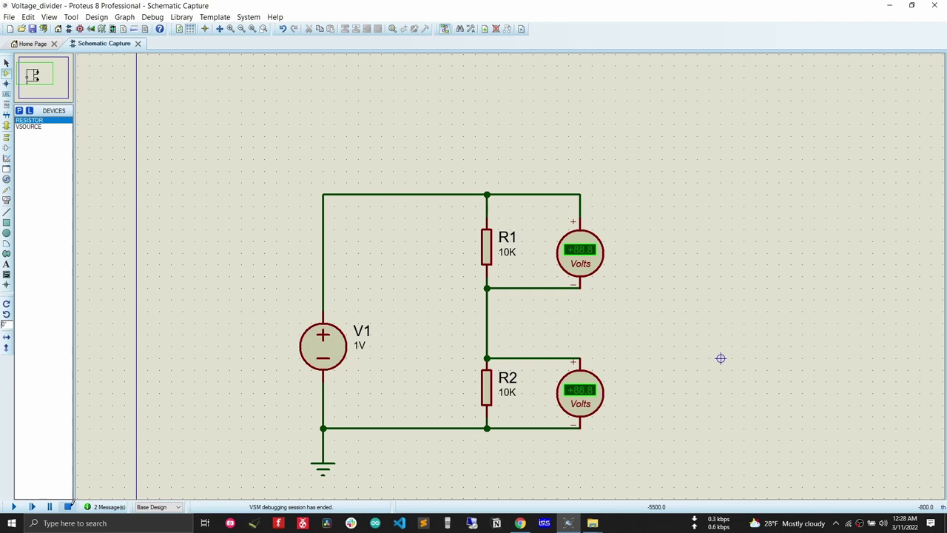
- Replace the wire between V1's positive terminal and R1 with a DC AMMETER placed in the gap along the top of the circuit
right_click(381, 193)
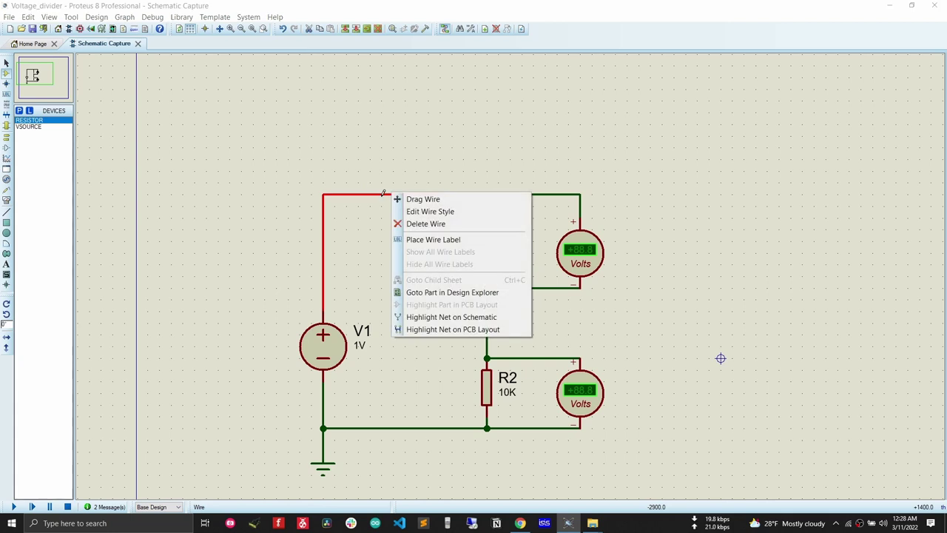
left_click(424, 224)
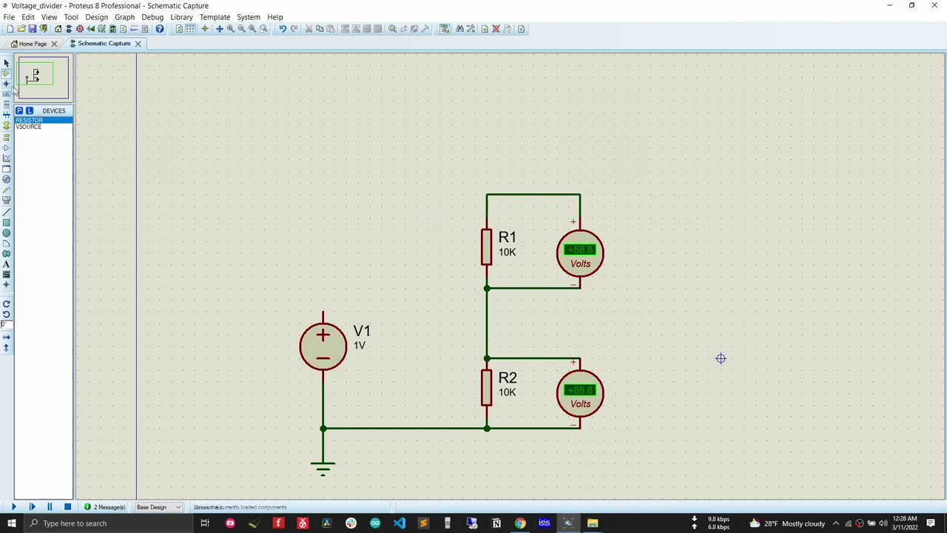
left_click(6, 201)
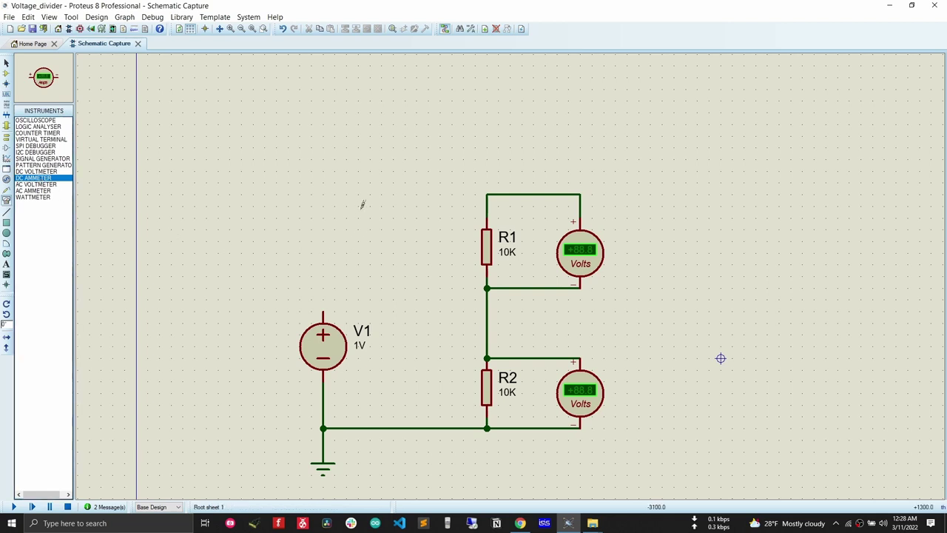
left_click(392, 194)
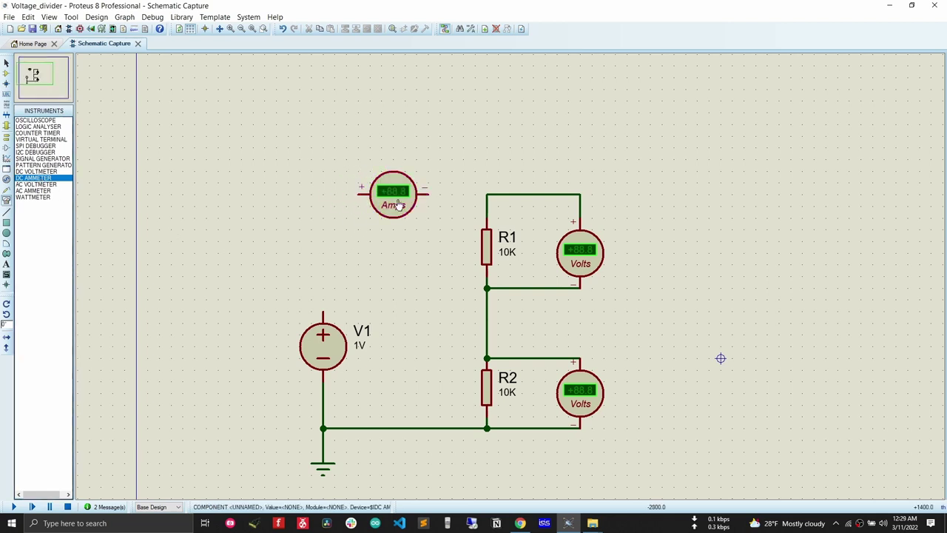
- Wire the ammeter's positive terminal to V1's positive terminal and its negative terminal to the top node of R1
left_click(357, 194)
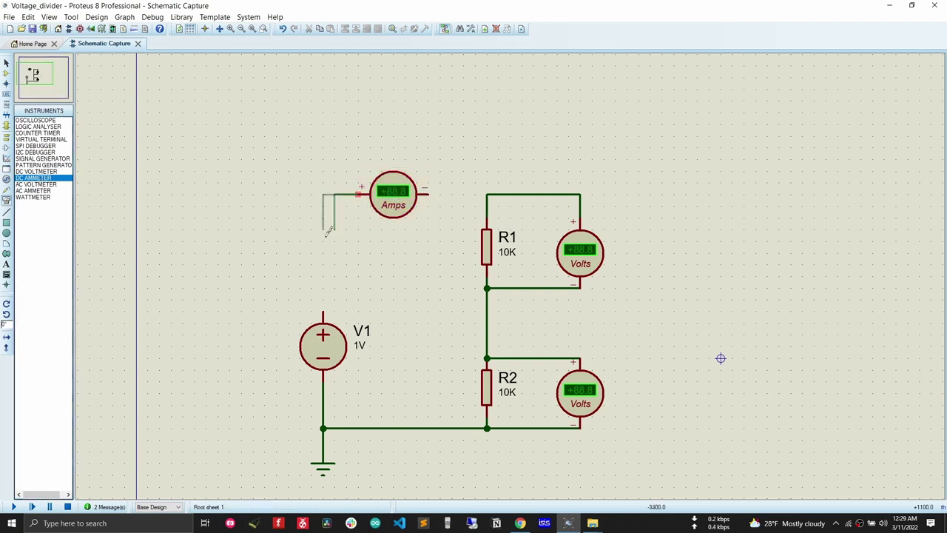
left_click(321, 303)
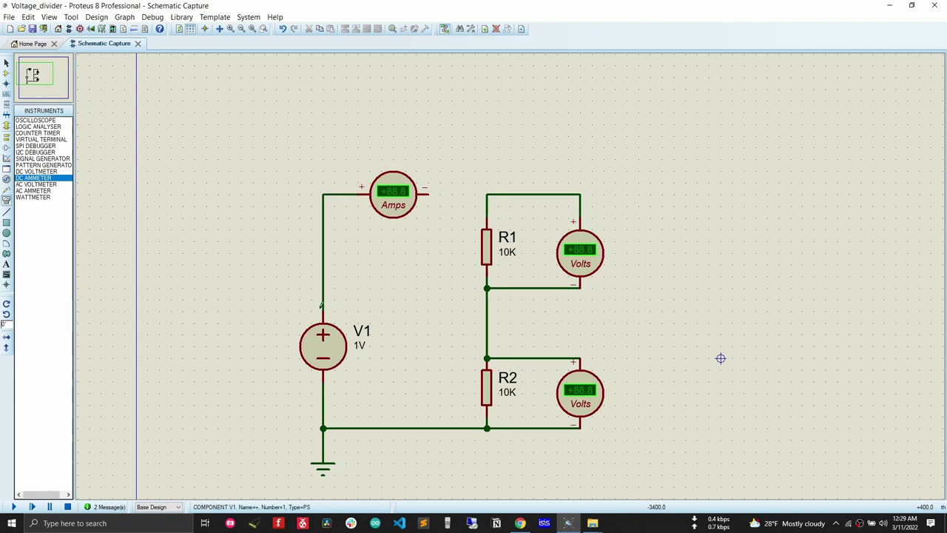
left_click(427, 193)
left_click(486, 194)
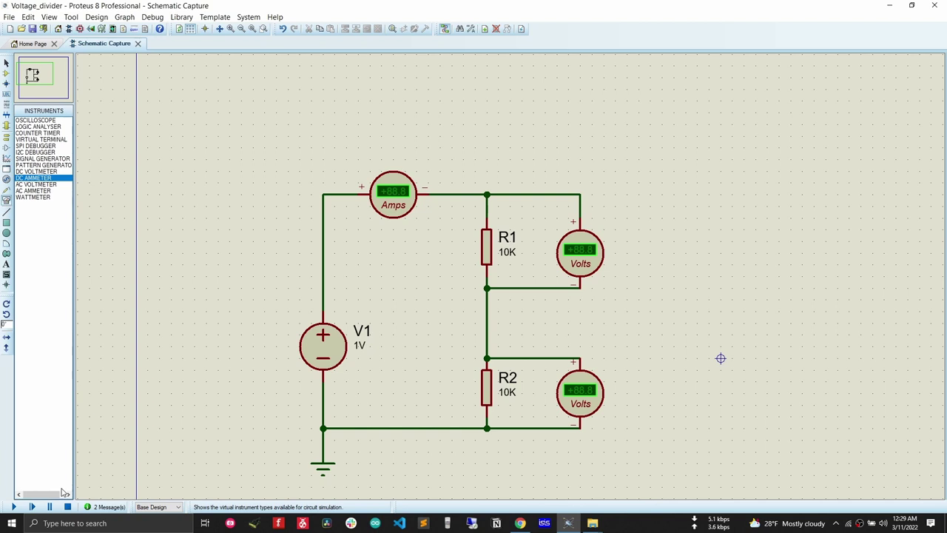
- Run the simulation to read the circuit current on the ammeter, and stop it
left_click(15, 506)
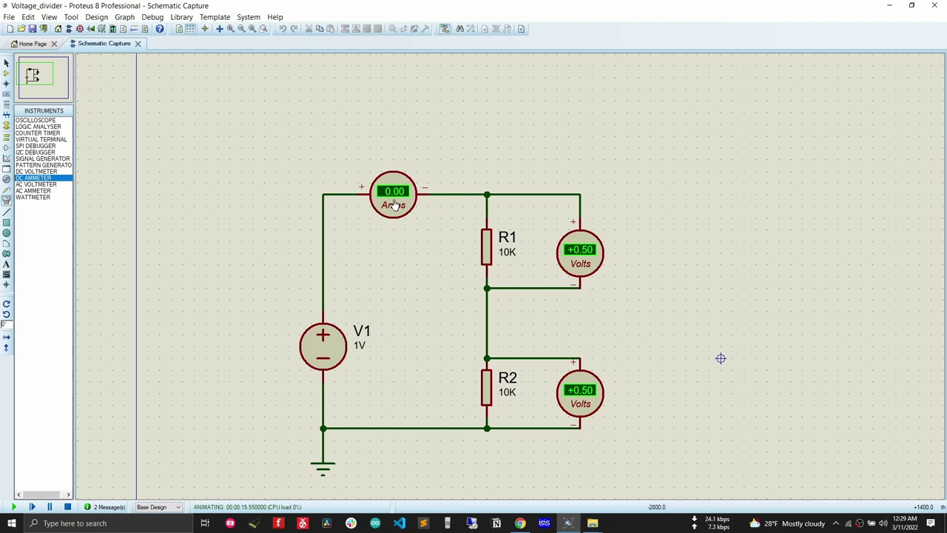
left_click(67, 507)
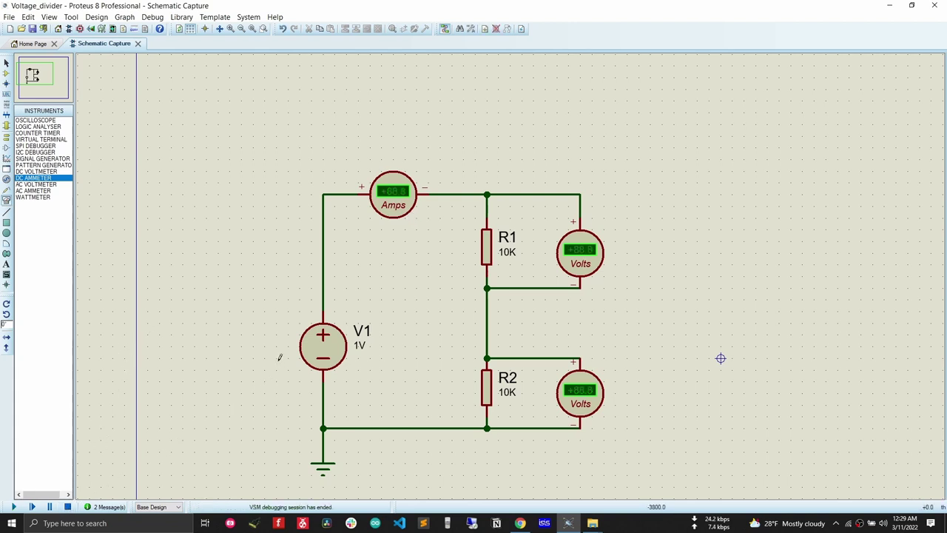
- Set the voltage of source V1 to 10V
double_click(312, 358)
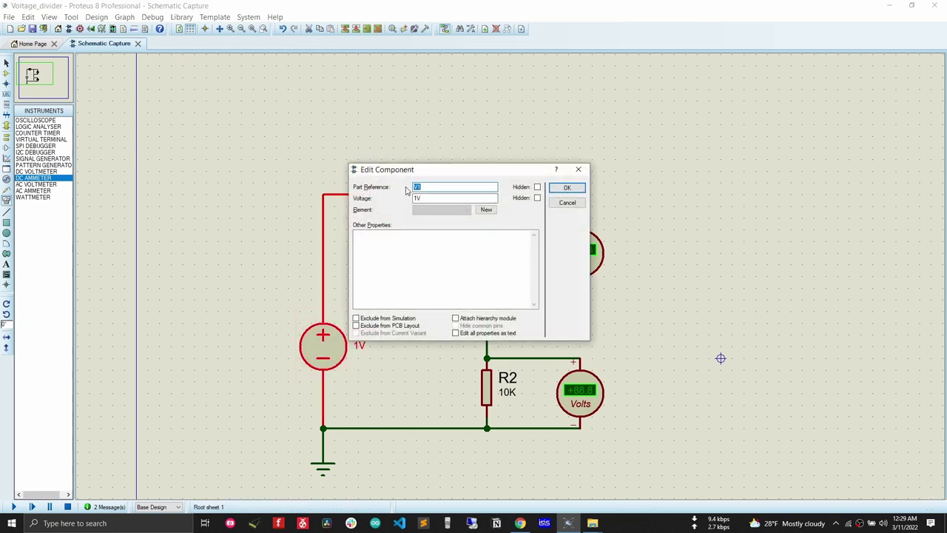
left_click(432, 199)
key("Left")
type("0")
key("Return")
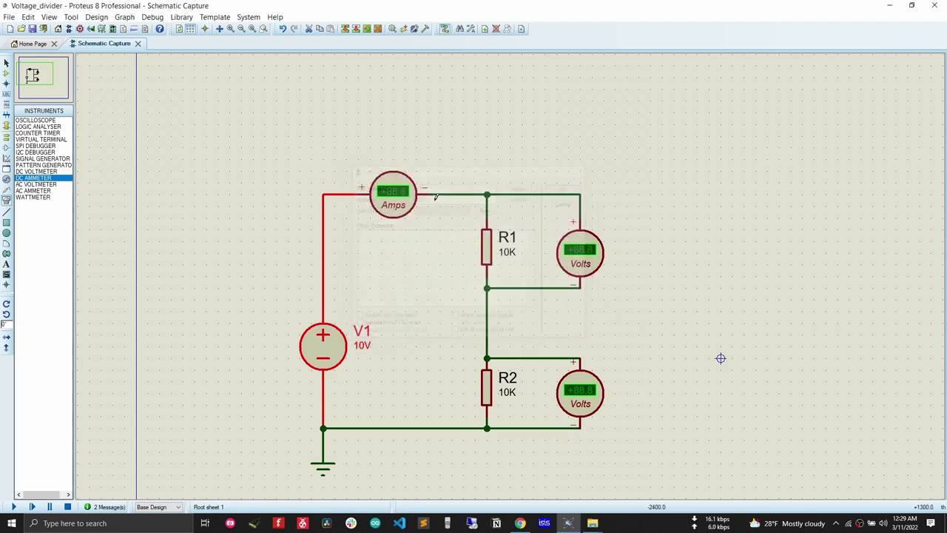
- Set the resistance values of both R1 and R2 to 10
double_click(487, 254)
left_click(456, 199)
key("BackSpace")
key("Return")
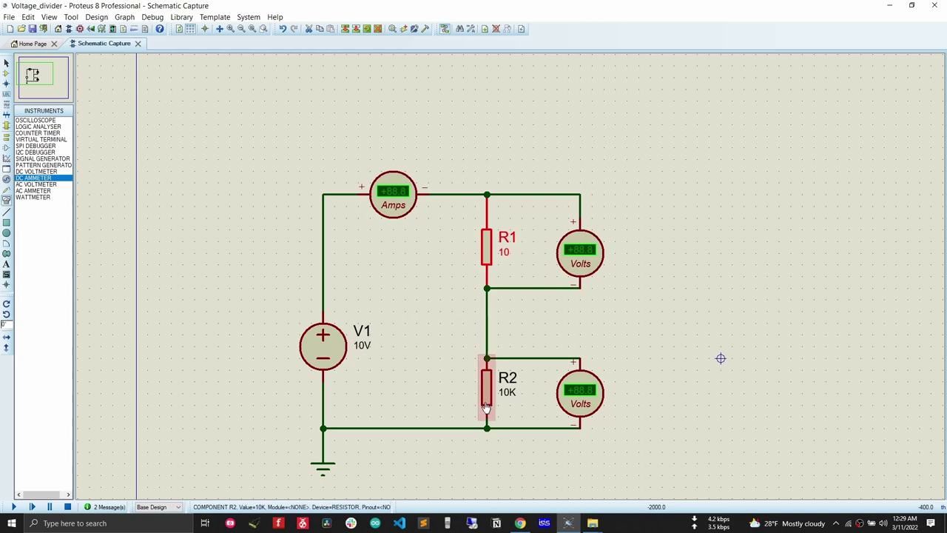
double_click(486, 407)
left_click(456, 199)
key("BackSpace")
key("Return")
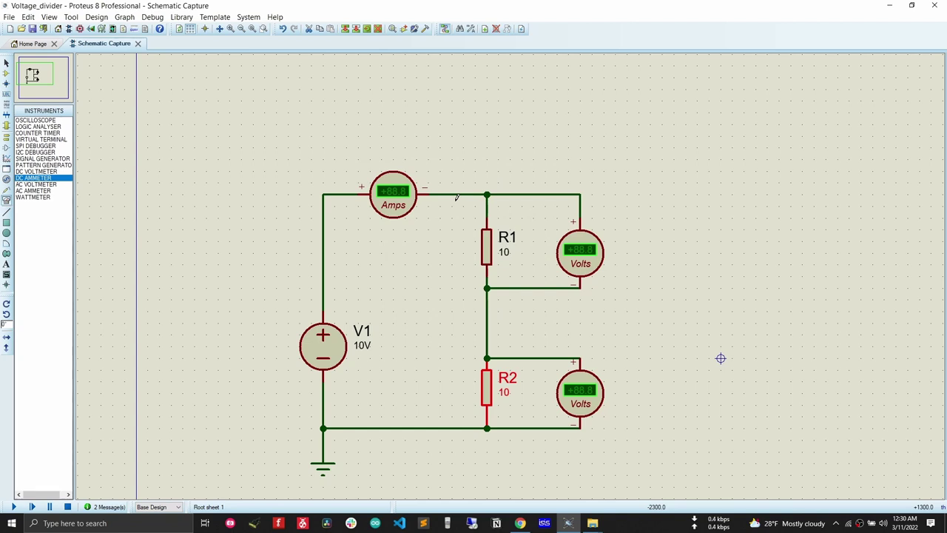
- Run the simulation to read the divider's voltages and current with the 10V source and both 10-ohm resistors
left_click(12, 508)
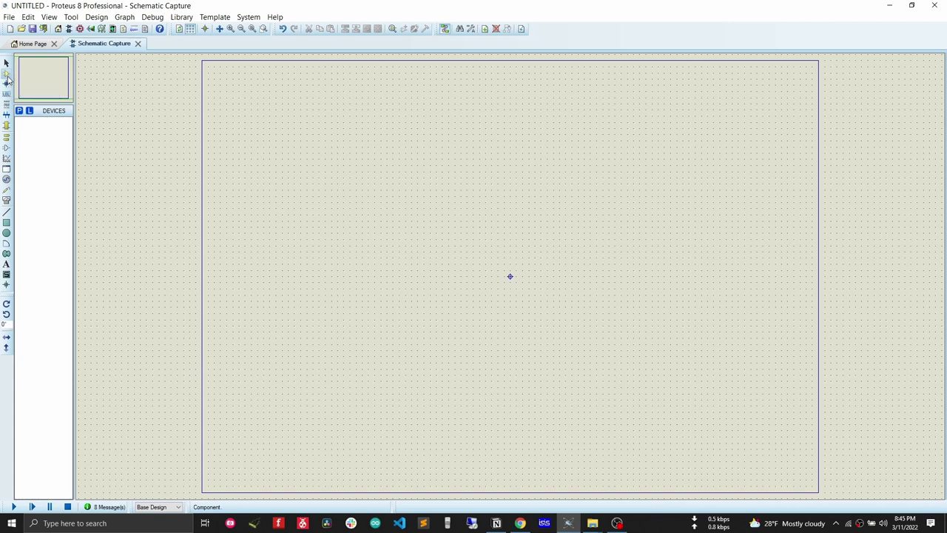
- Search the device library for "sine" and add the VSINE sine wave AC voltage source to the devices list
left_click(23, 113)
type("sine")
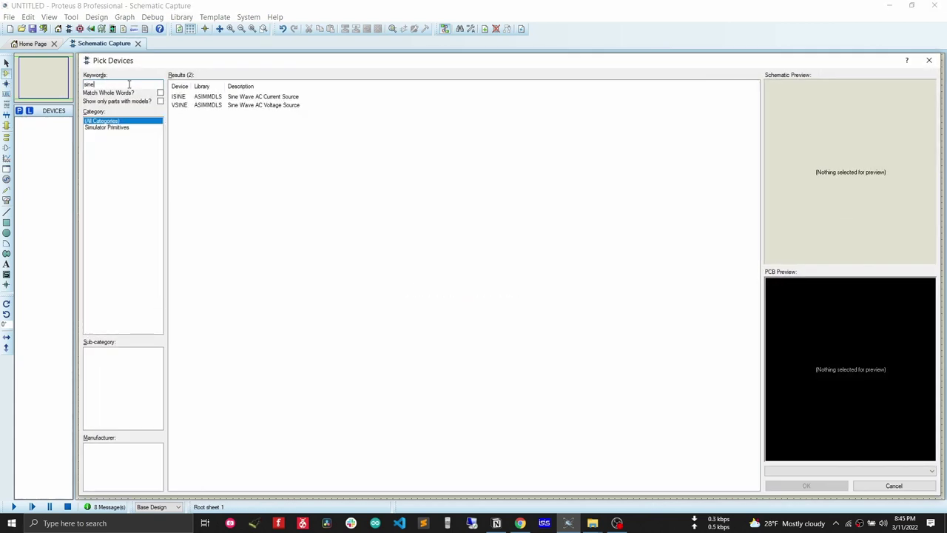
left_click(192, 99)
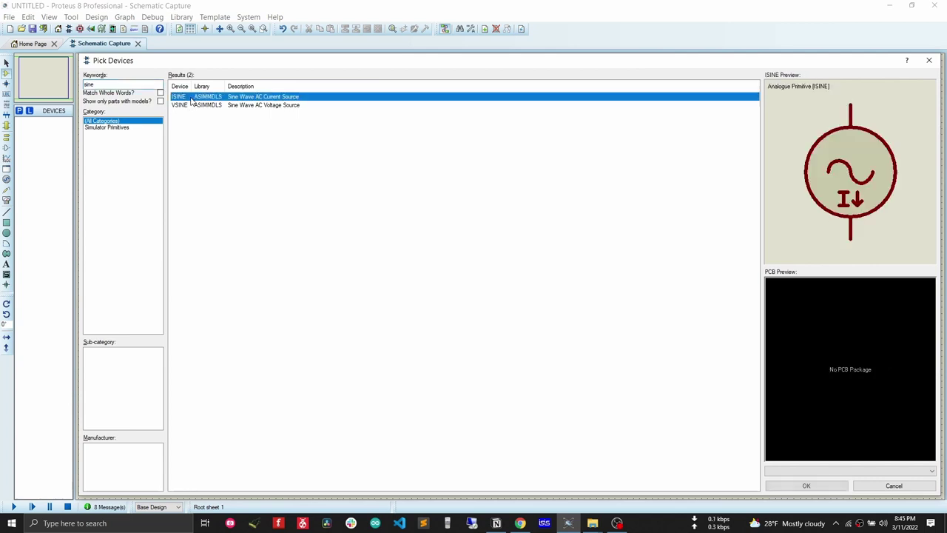
left_click(187, 106)
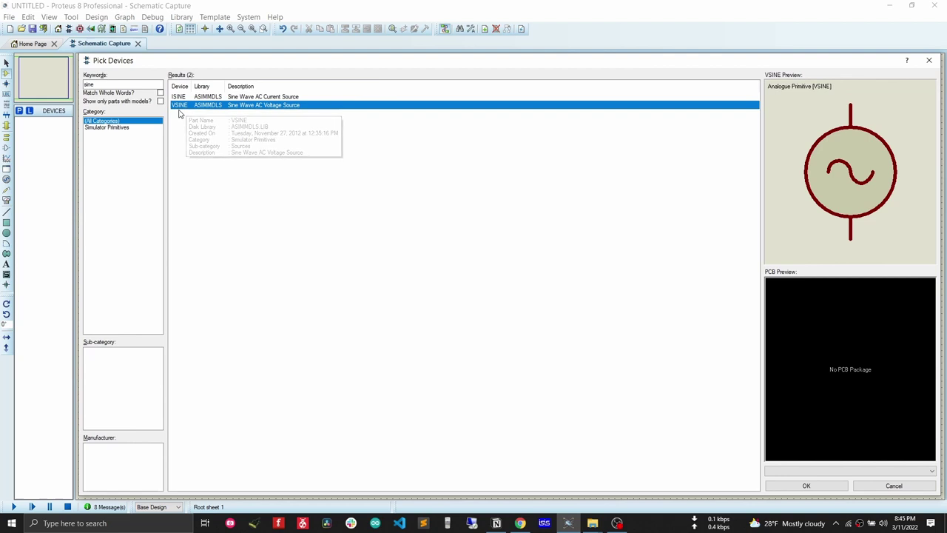
double_click(185, 108)
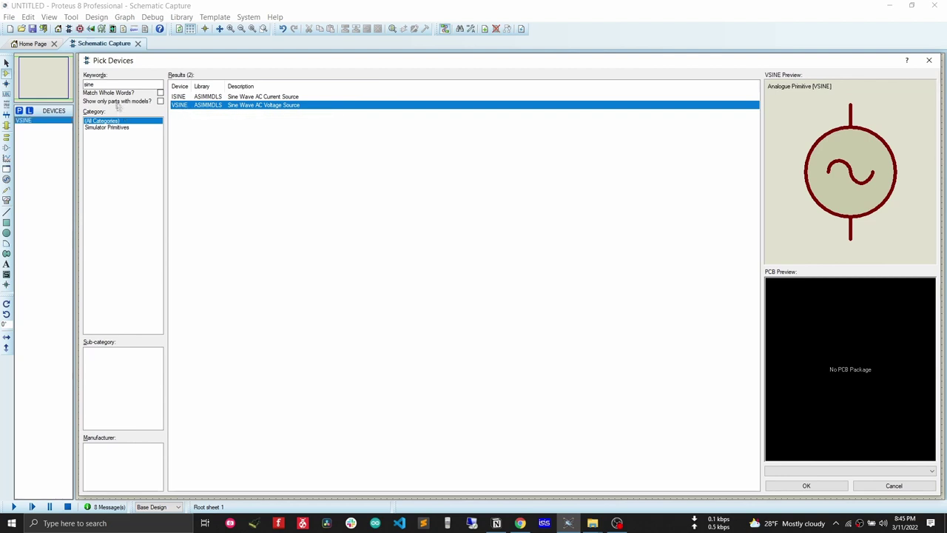
- Search the device library for "resistor" and add the analog primitive RESISTOR to the devices list
type("resistor")
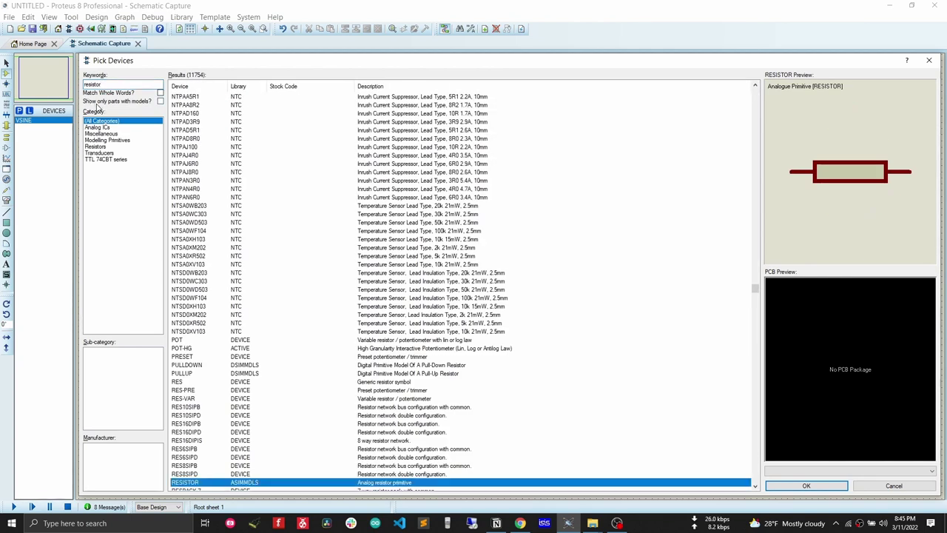
scroll(270, 392, "down", 3)
double_click(259, 408)
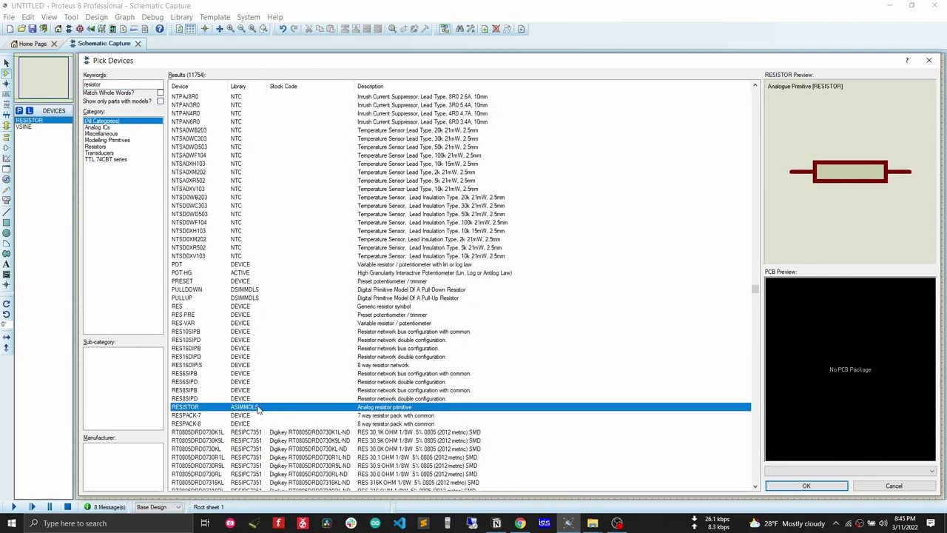
left_click(797, 485)
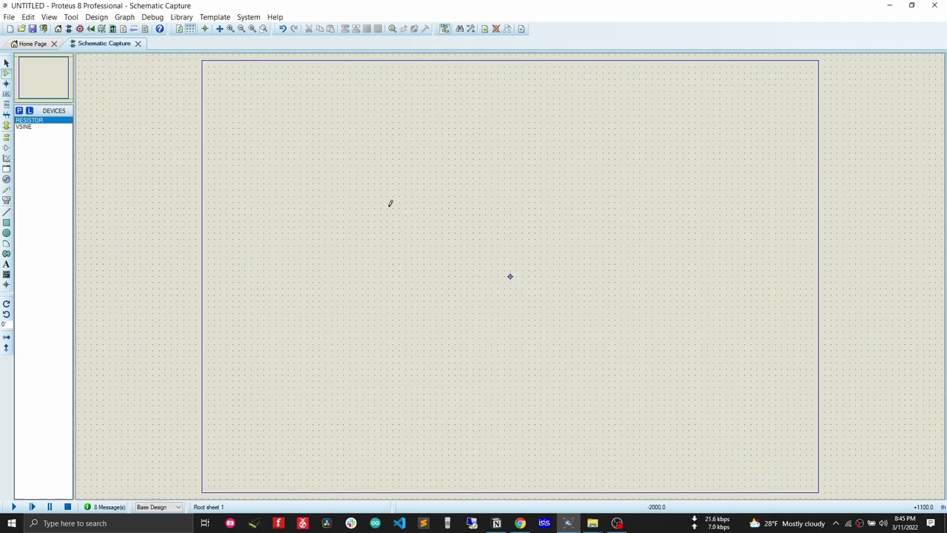
- Place the VSINE source on the sheet and a resistor beside it, and rotate the resistor clockwise to vertical
left_click(28, 128)
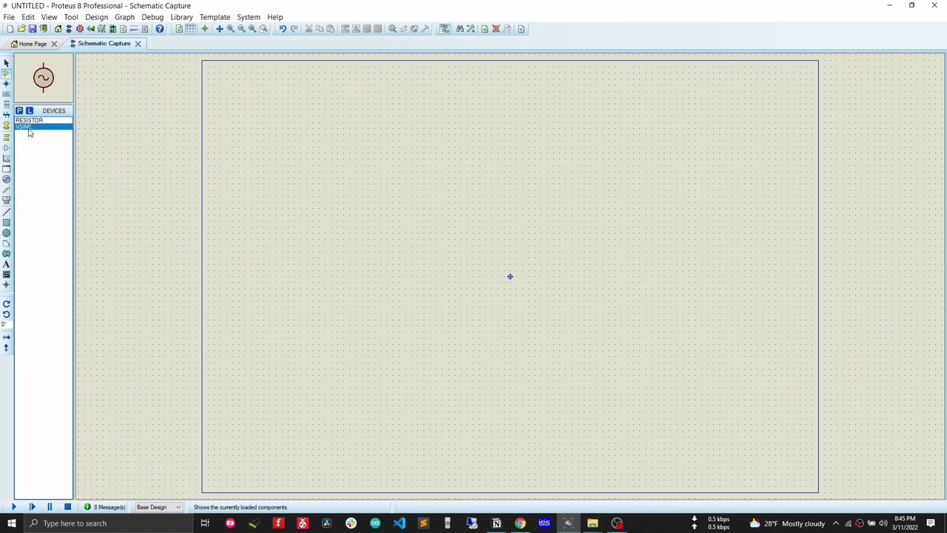
left_click(313, 270)
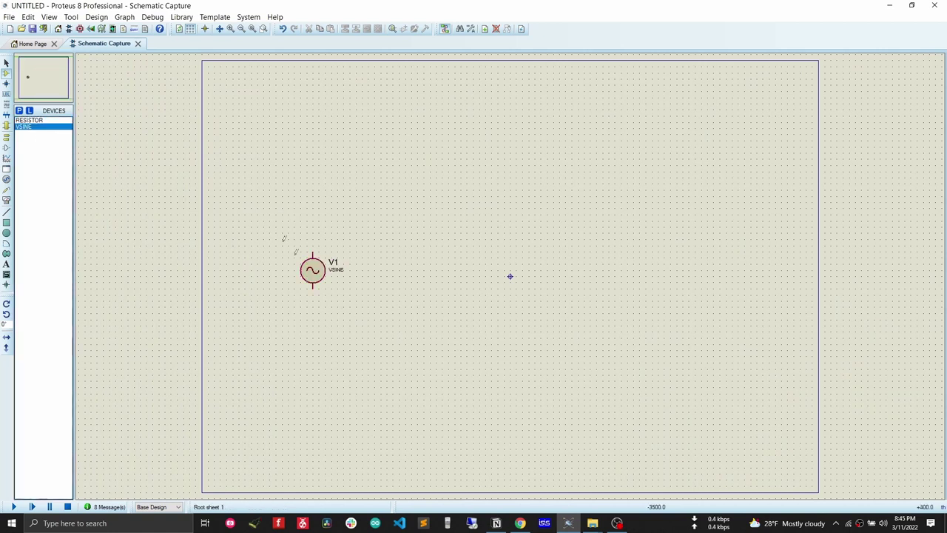
left_click(30, 120)
left_click(411, 257)
right_click(416, 258)
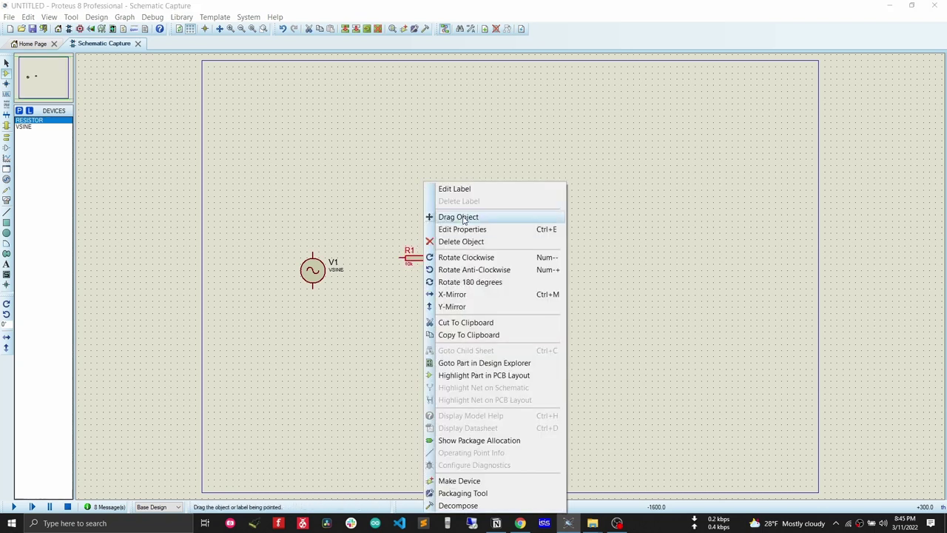
left_click(467, 257)
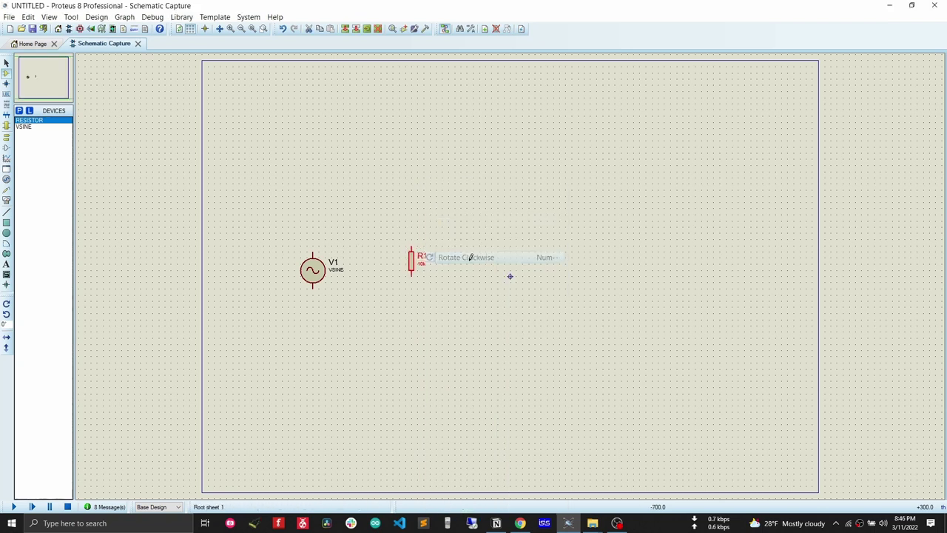
- Wire V1's upper terminal to the top of R1 and its lower terminal to the bottom of R1
left_click(312, 253)
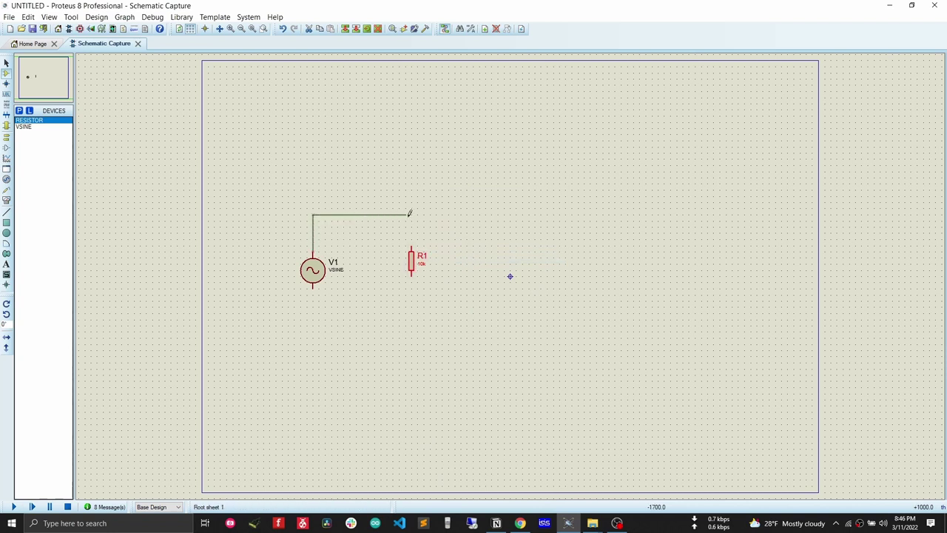
left_click(411, 247)
left_click(312, 287)
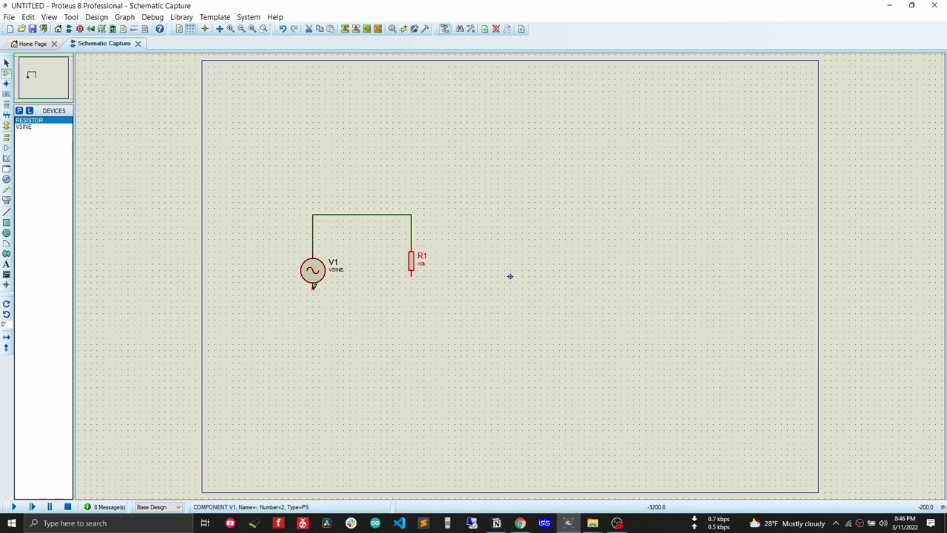
left_click(412, 276)
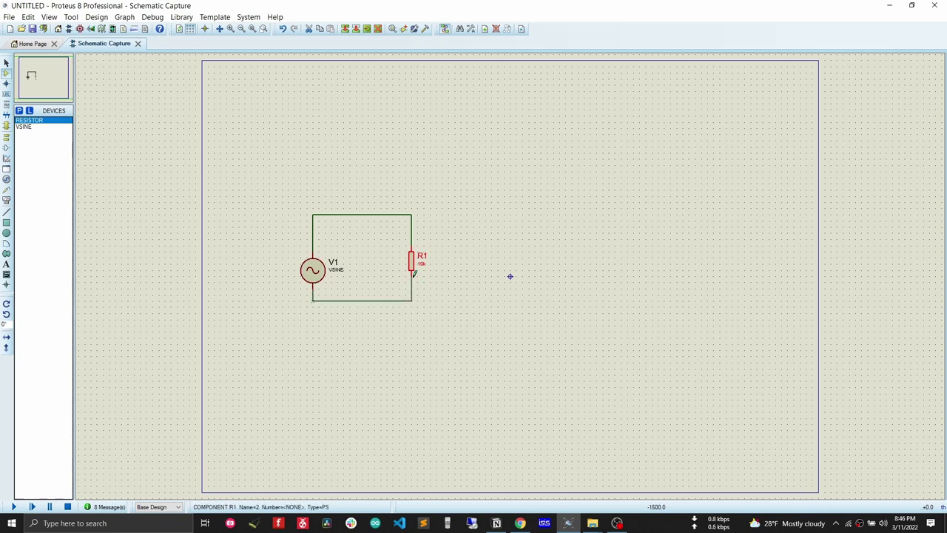
- Place a GROUND terminal below V1 and wire it to the circuit's bottom wire
left_click(6, 137)
left_click(313, 323)
left_click(313, 318)
left_click(314, 297)
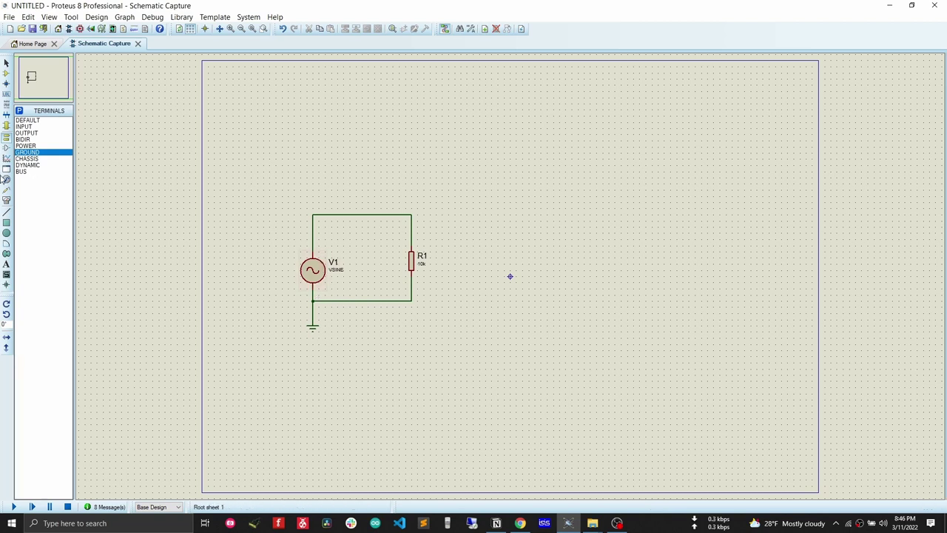
- Place an OSCILLOSCOPE above and to the right of R1, leaving clear space between it and the circuit
left_click(6, 200)
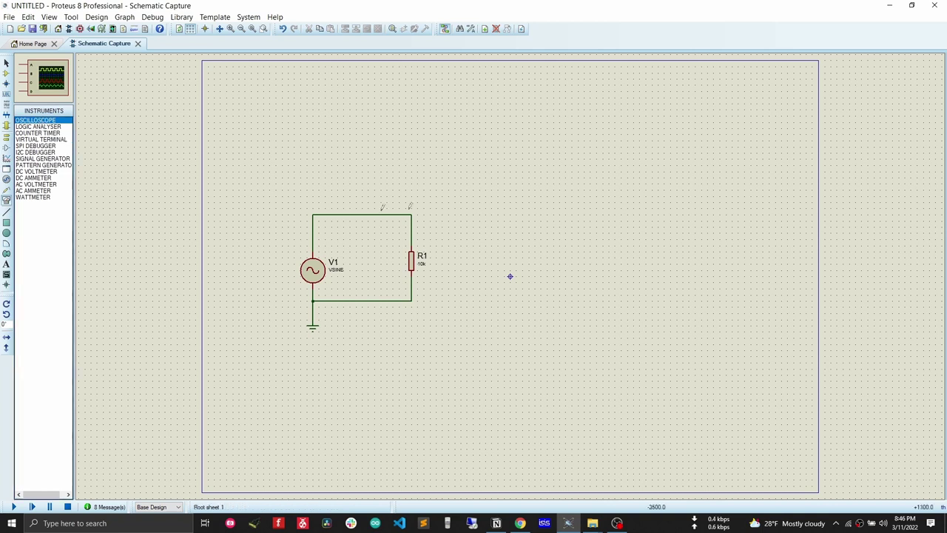
left_click(469, 179)
left_click(469, 179)
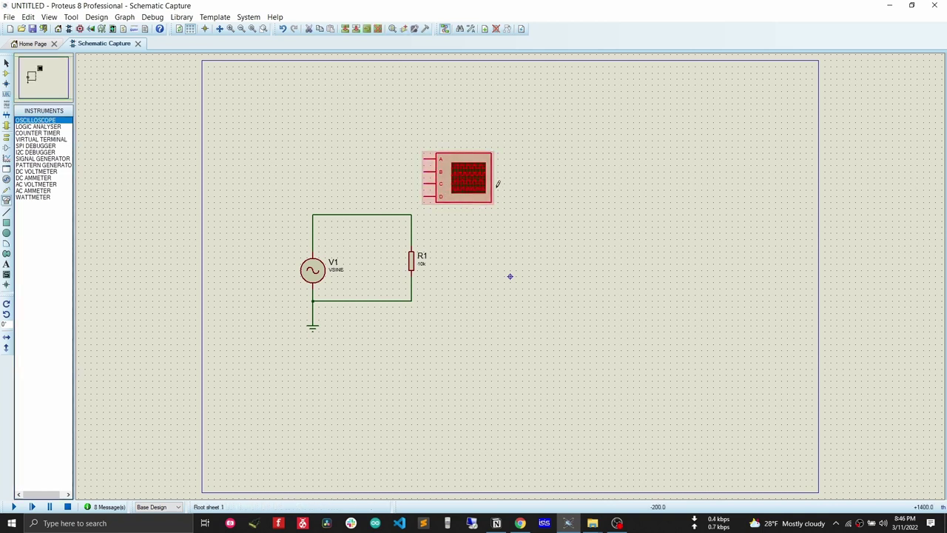
left_click_drag(470, 190, 520, 196)
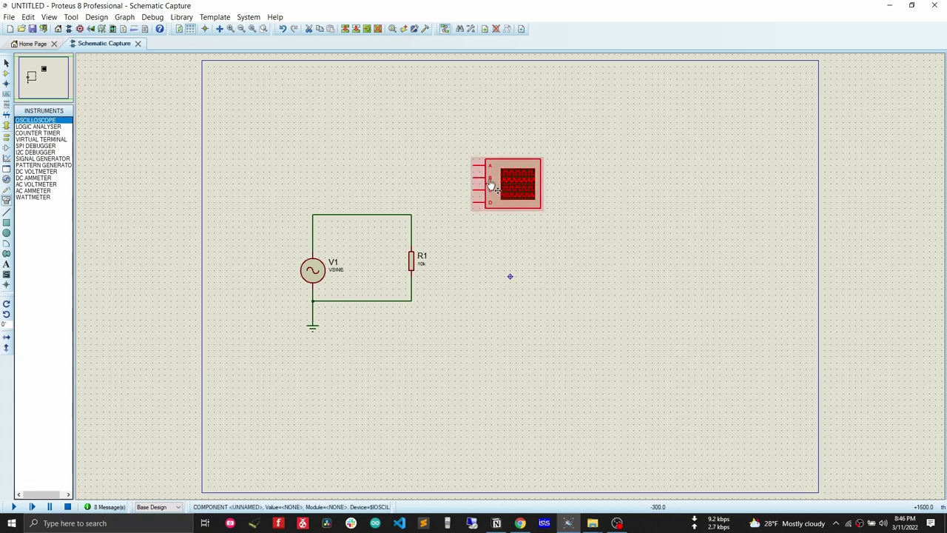
- Wire the oscilloscope's channel A to the top wire between V1 and R1
left_click(464, 158)
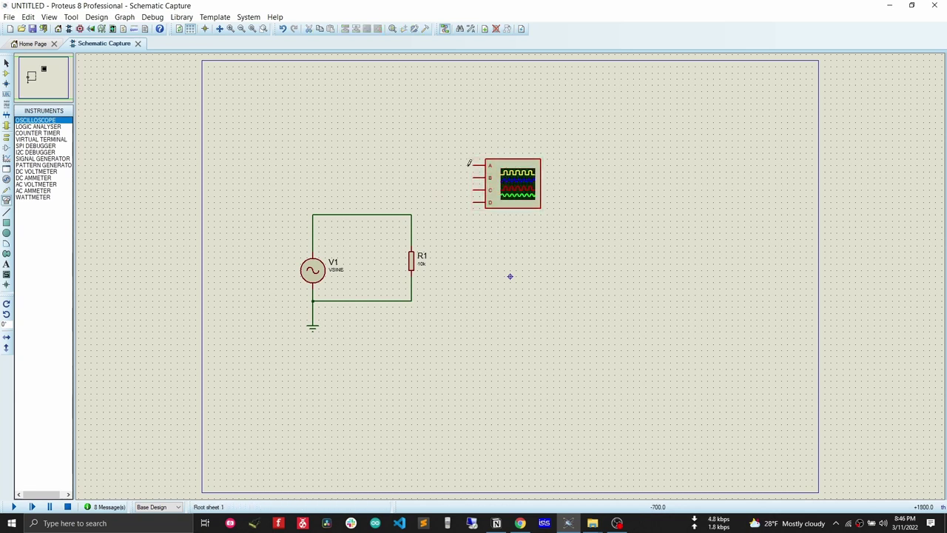
left_click(473, 163)
left_click(406, 213)
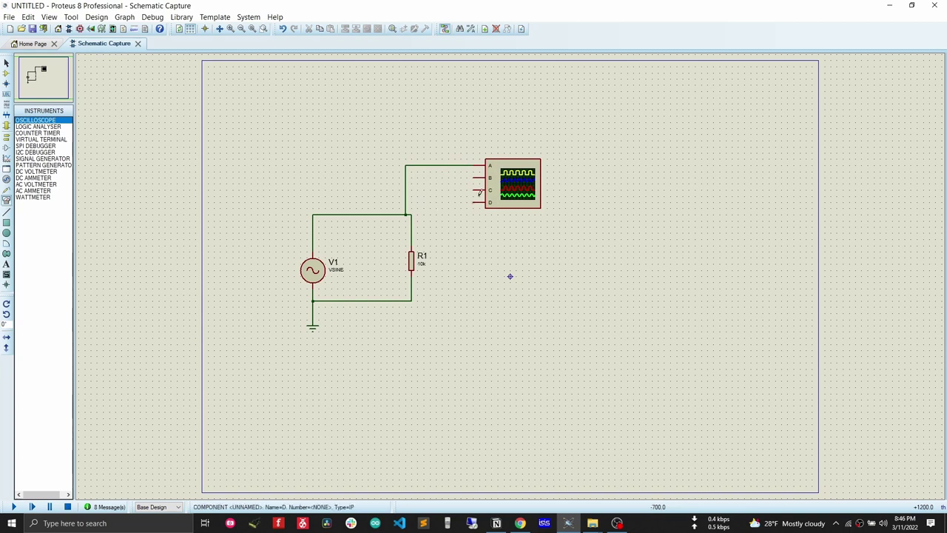
- Run the simulation, move the Digital Oscilloscope window clear of the circuit to view its traces, and stop the simulation
left_click(13, 506)
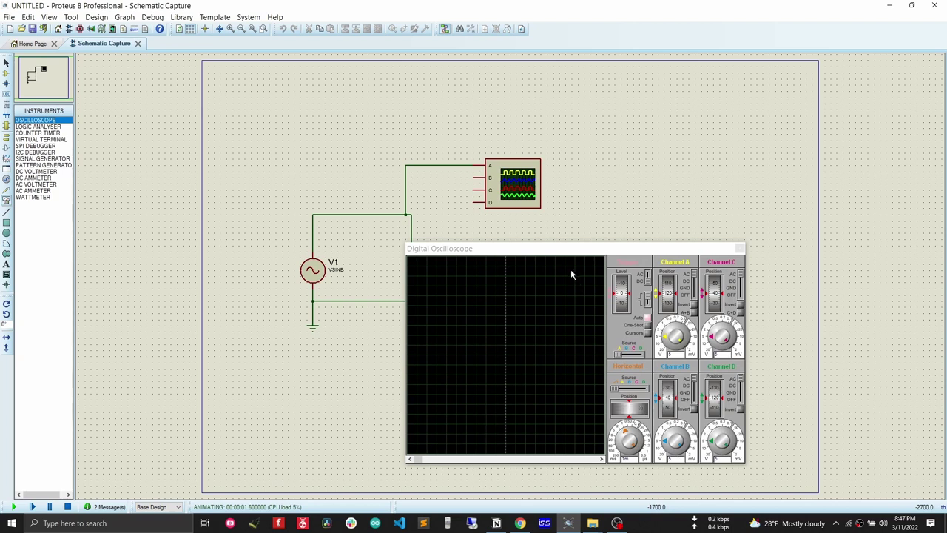
left_click_drag(566, 252, 628, 230)
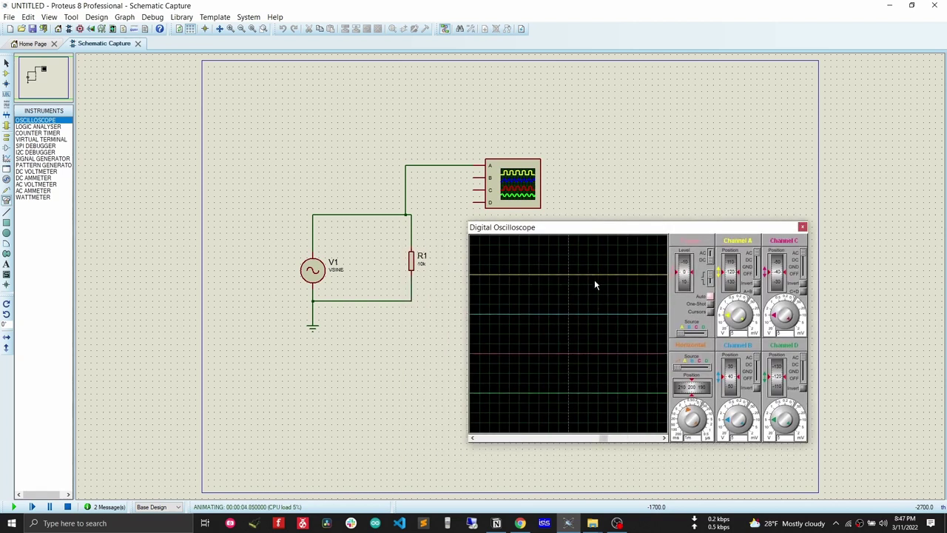
left_click(67, 507)
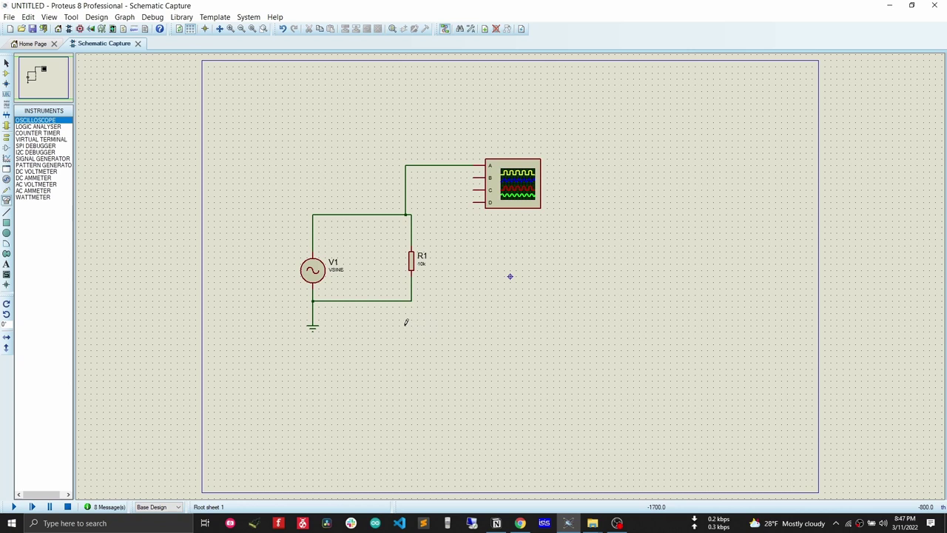
- Set the amplitude of source V1 to 12 and its frequency to 60
double_click(313, 280)
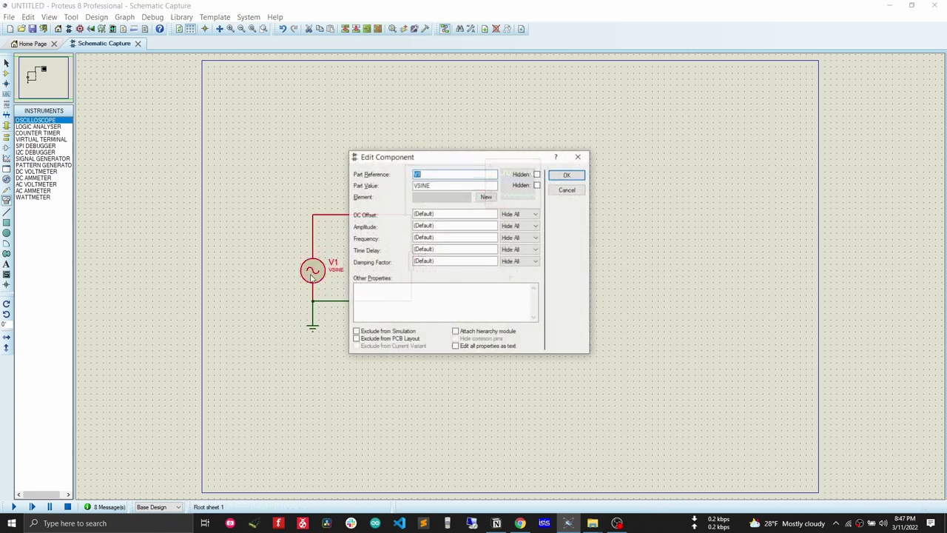
left_click_drag(452, 159, 537, 170)
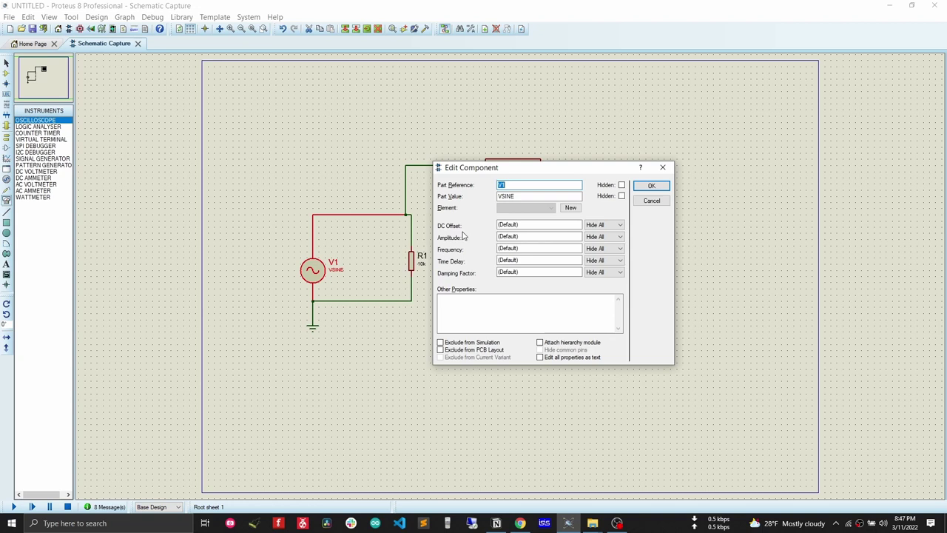
left_click(538, 235)
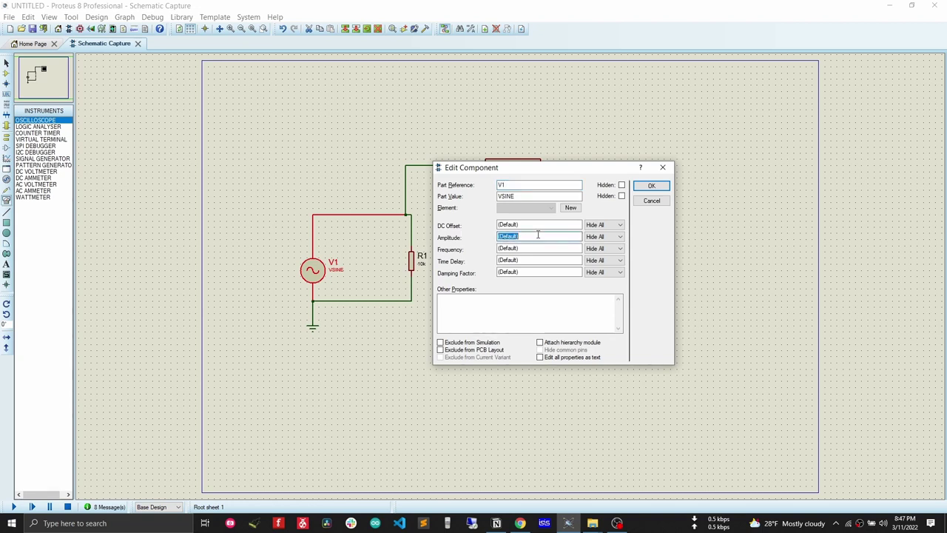
type("12")
left_click(528, 249)
type("60")
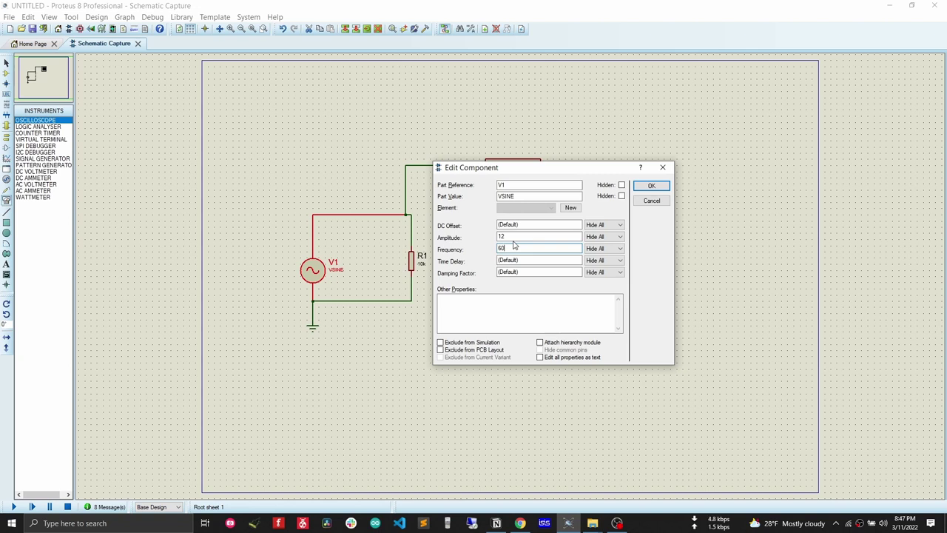
left_click(652, 187)
- Run the simulation and move the Digital Oscilloscope window farther below the oscilloscope symbol
left_click(13, 507)
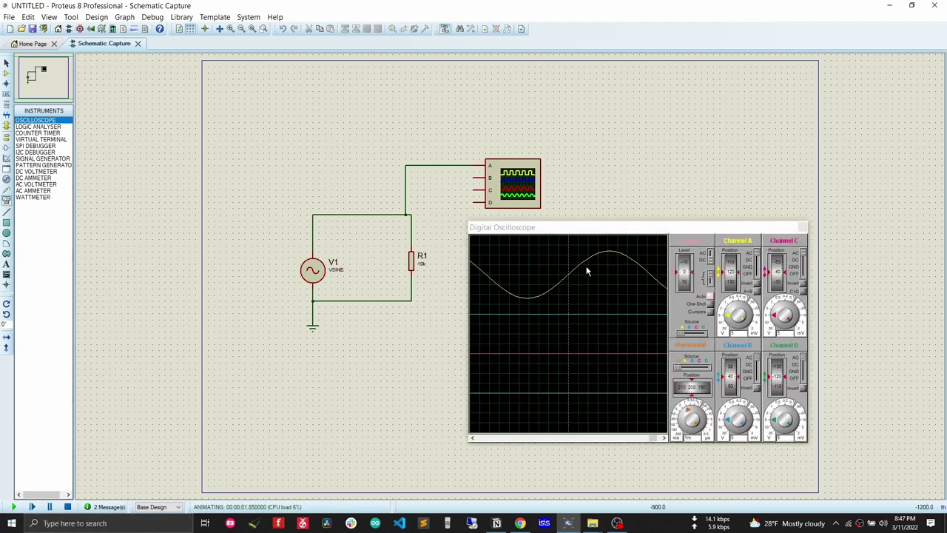
mouse_move(600, 231)
left_mouse_down()
mouse_move(642, 130)
mouse_move(693, 191)
mouse_move(689, 147)
mouse_move(705, 197)
mouse_move(616, 258)
left_mouse_up()
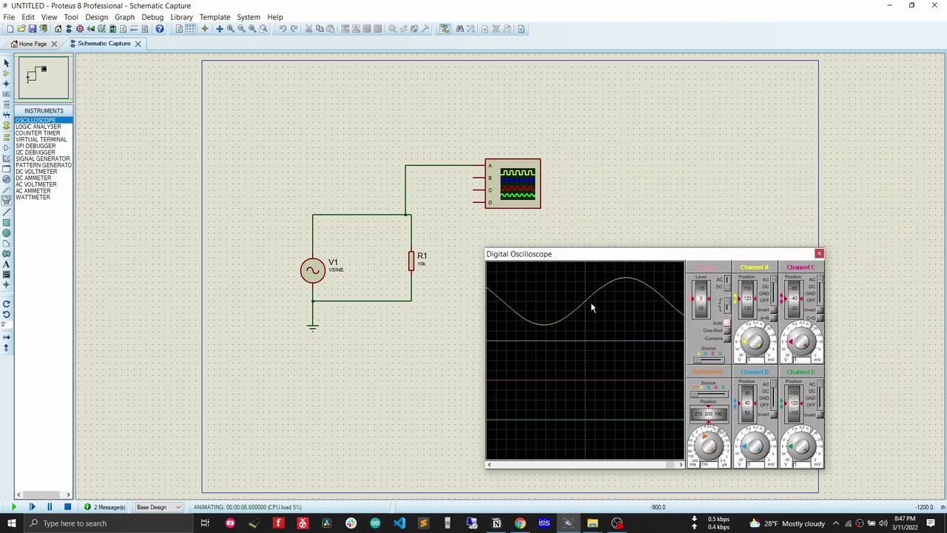
- Set the oscilloscope's horizontal timebase to 5m and lower channel A's trace to about position 40
scroll(590, 302, "down", 3)
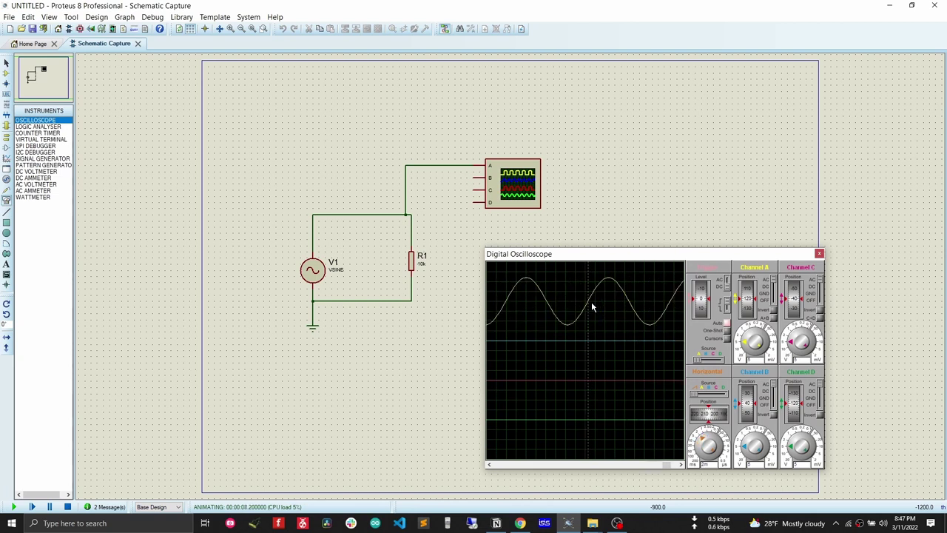
scroll(591, 303, "down", 3)
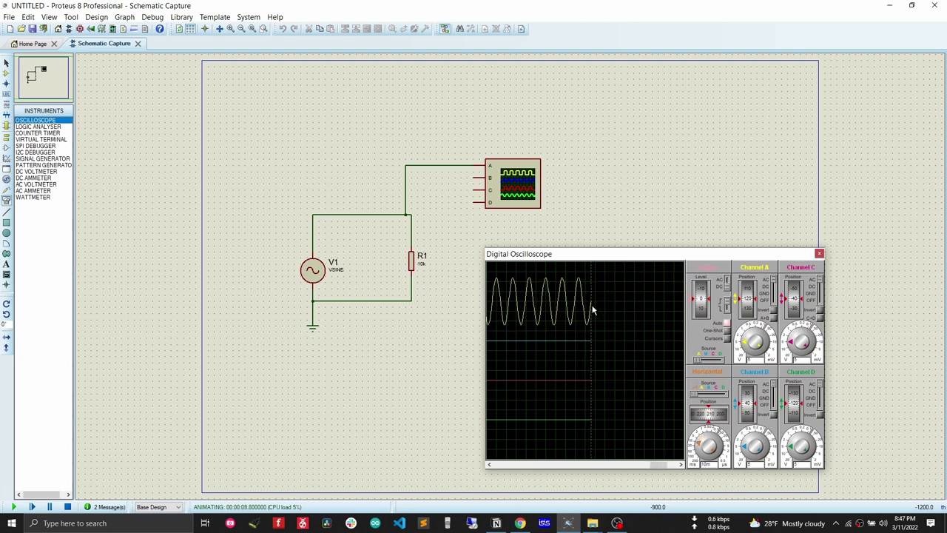
scroll(592, 311, "down", 2)
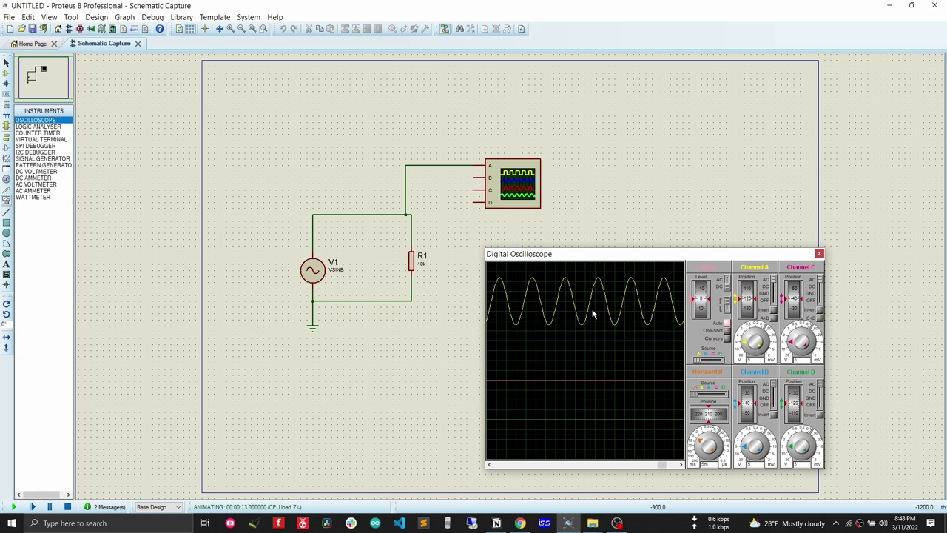
scroll(592, 314, "down", 2)
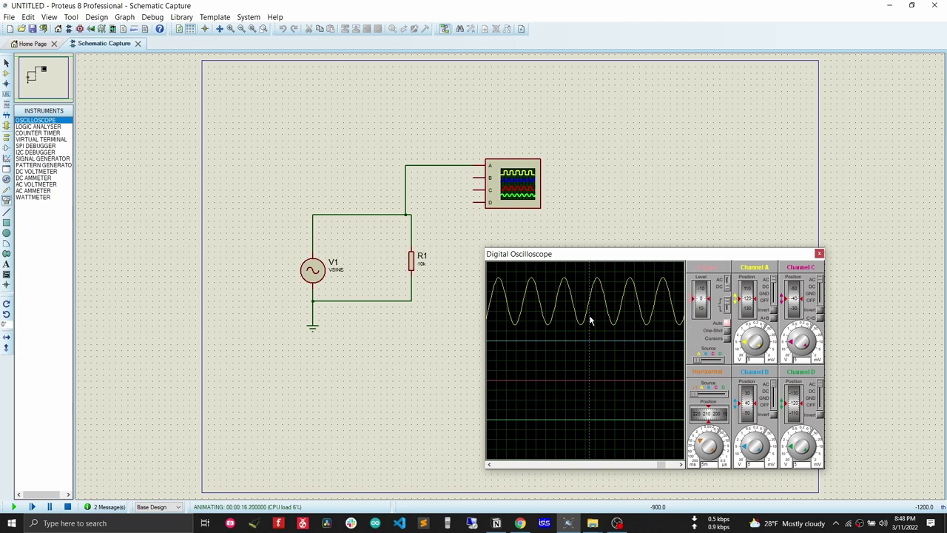
left_click_drag(751, 299, 744, 321)
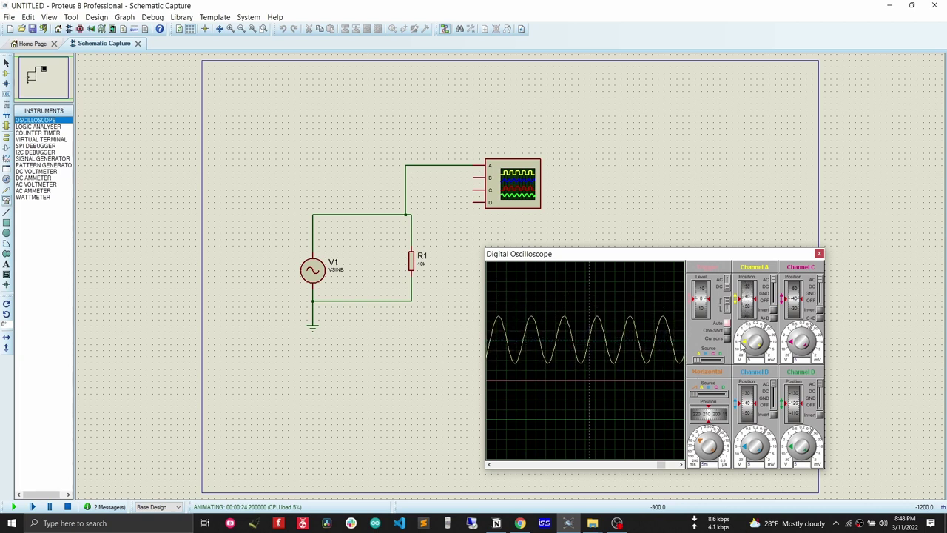
- Set the oscilloscope's channel A scale to 2 V per division
scroll(743, 345, "up", 3)
scroll(743, 346, "down", 3)
scroll(742, 342, "up", 1)
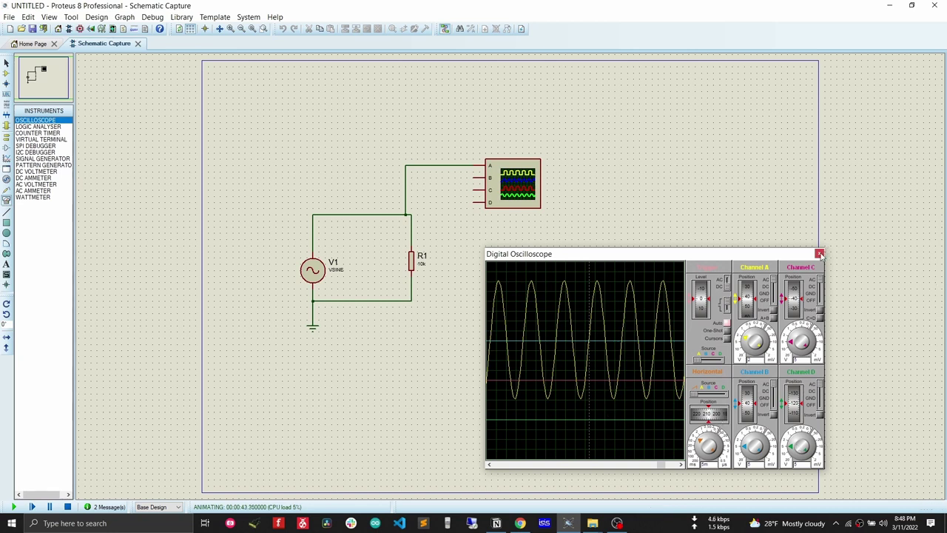
- Close the Digital Oscilloscope window, restart the simulation, and reopen the oscilloscope display
left_click(819, 253)
left_click(67, 506)
left_click(14, 505)
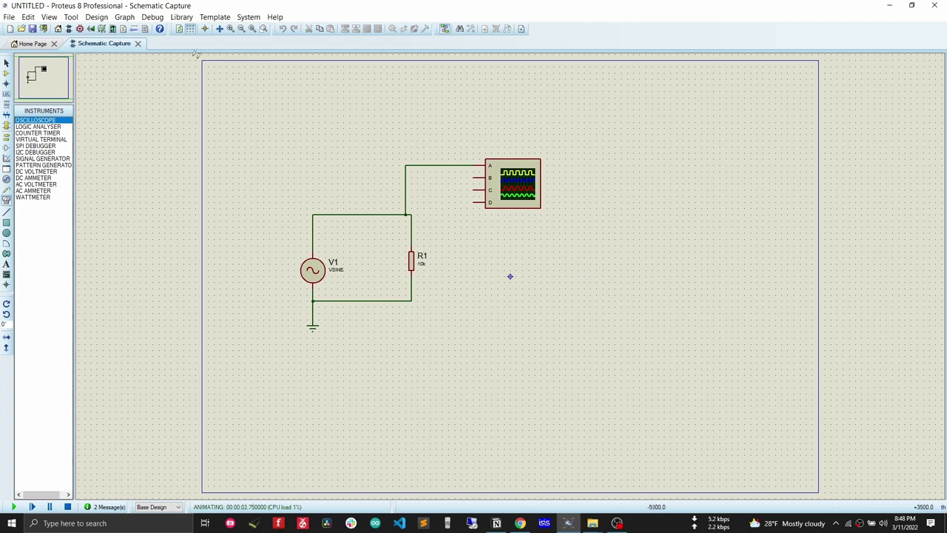
left_click(152, 16)
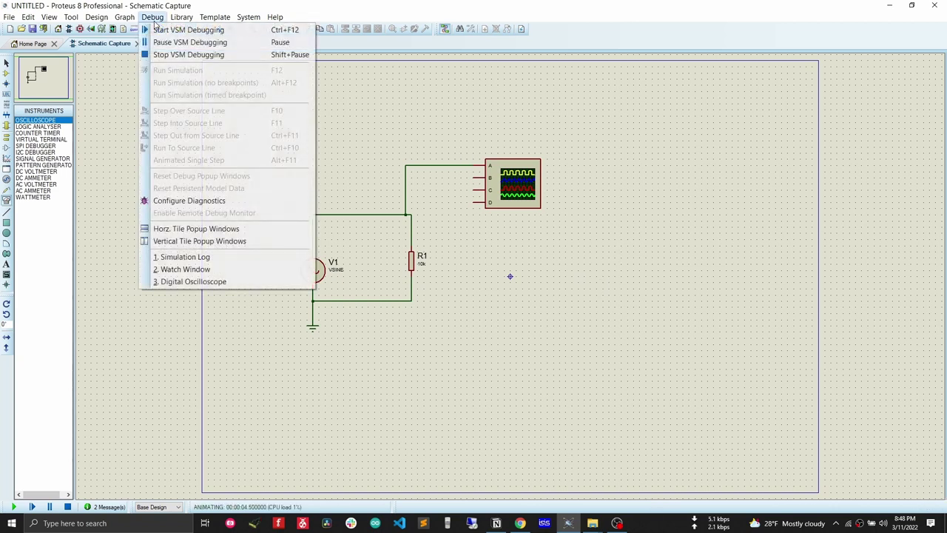
left_click(194, 282)
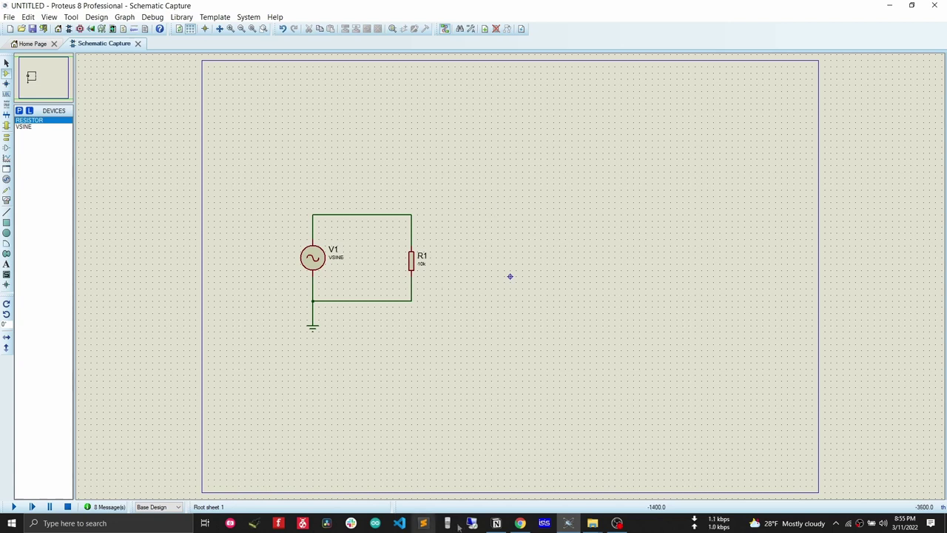
- Place an AC voltmeter beside R1 and an AC ammeter above the wire joining V1 to R1
left_click(6, 200)
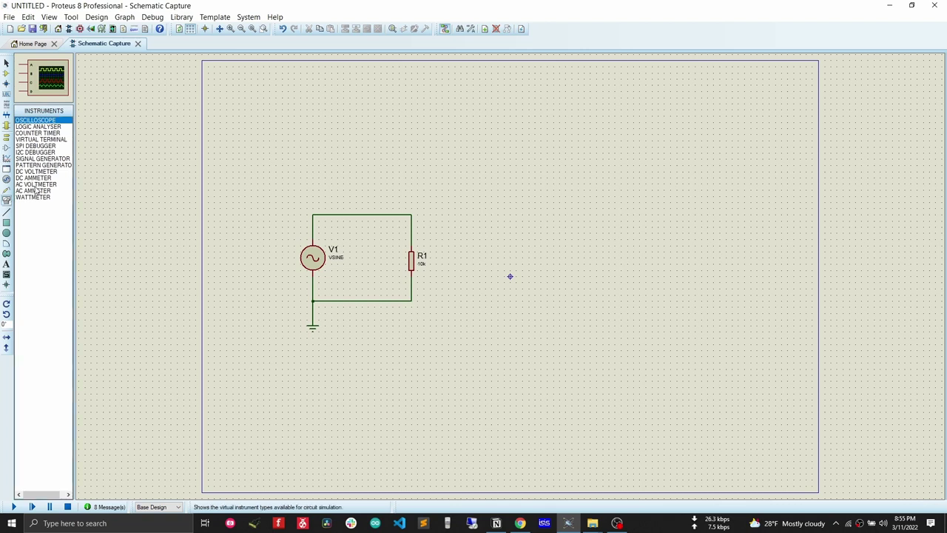
left_click(36, 185)
left_click(477, 215)
left_click(474, 244)
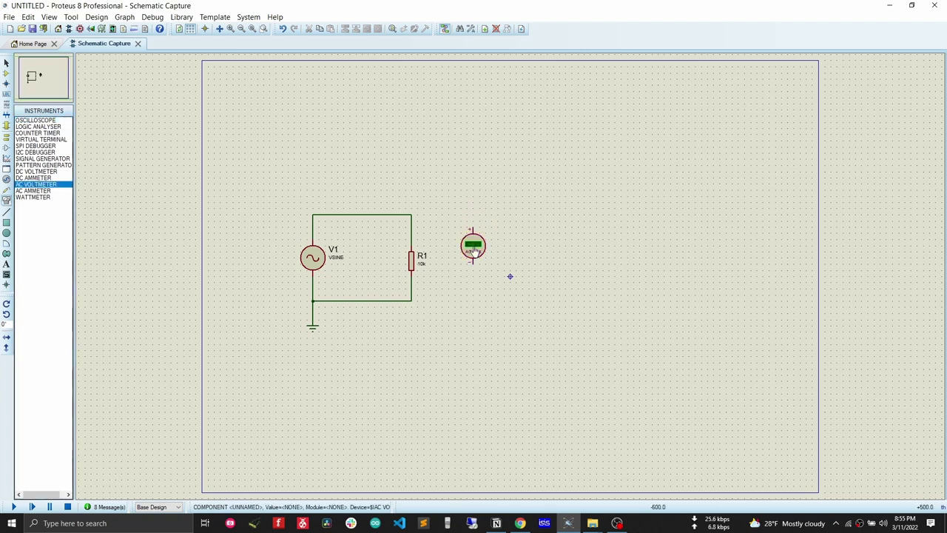
left_click(34, 191)
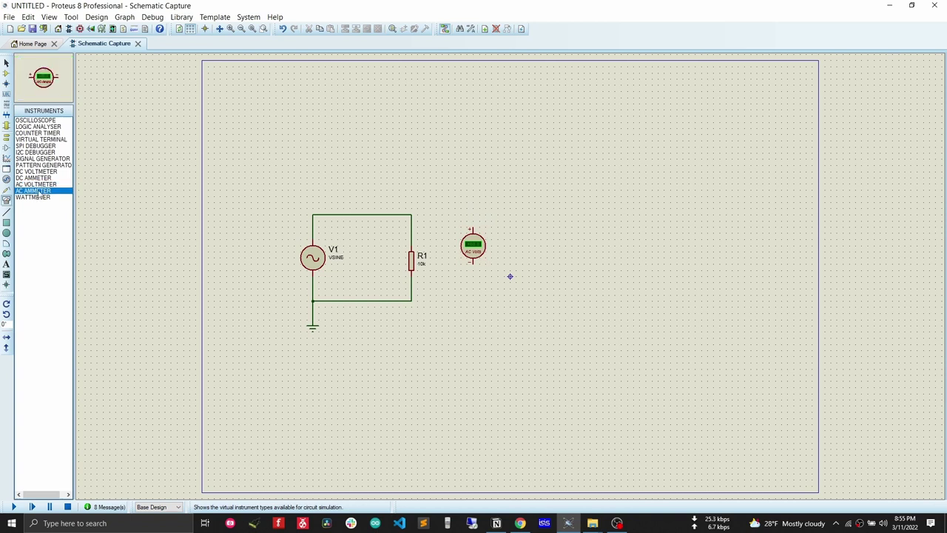
left_click(361, 184)
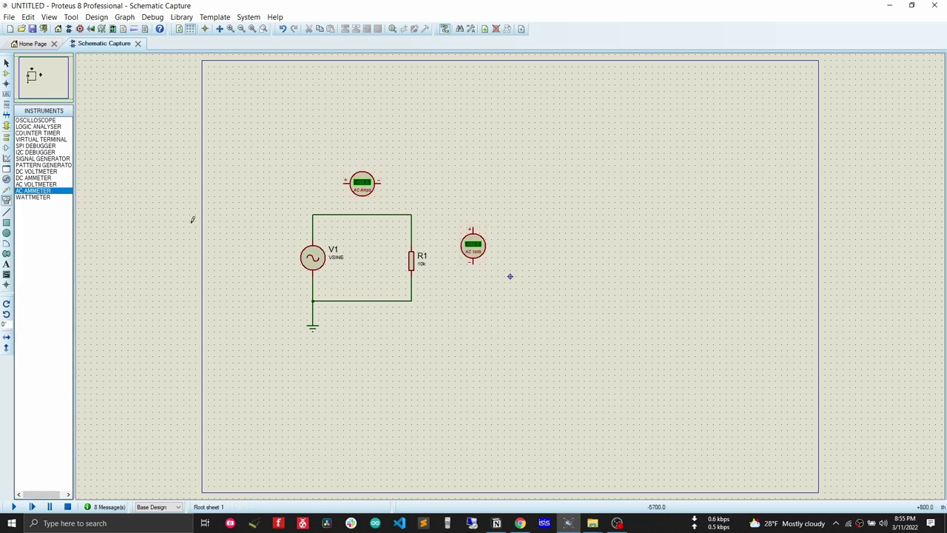
- Move the AC voltmeter closer to R1 and wire its two terminals in parallel across the resistor
left_click(477, 253)
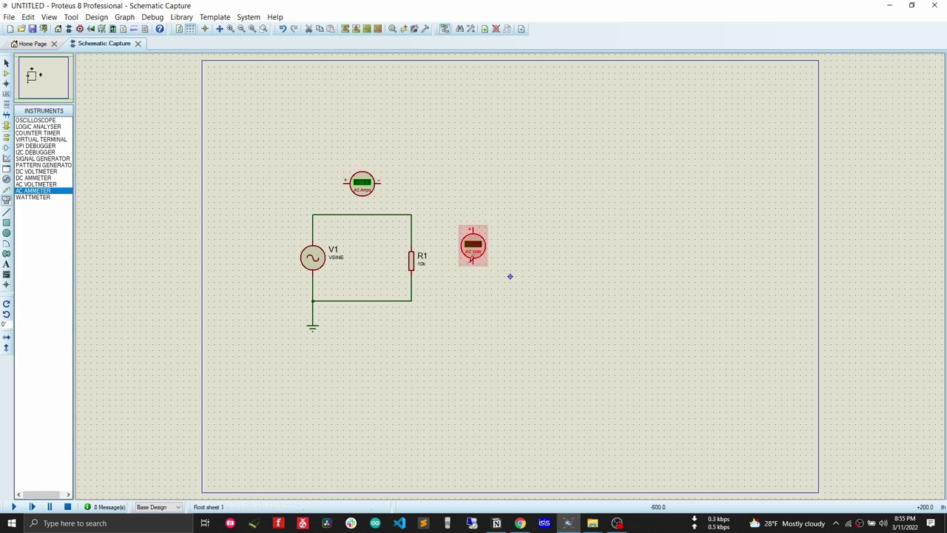
left_click_drag(476, 252, 463, 264)
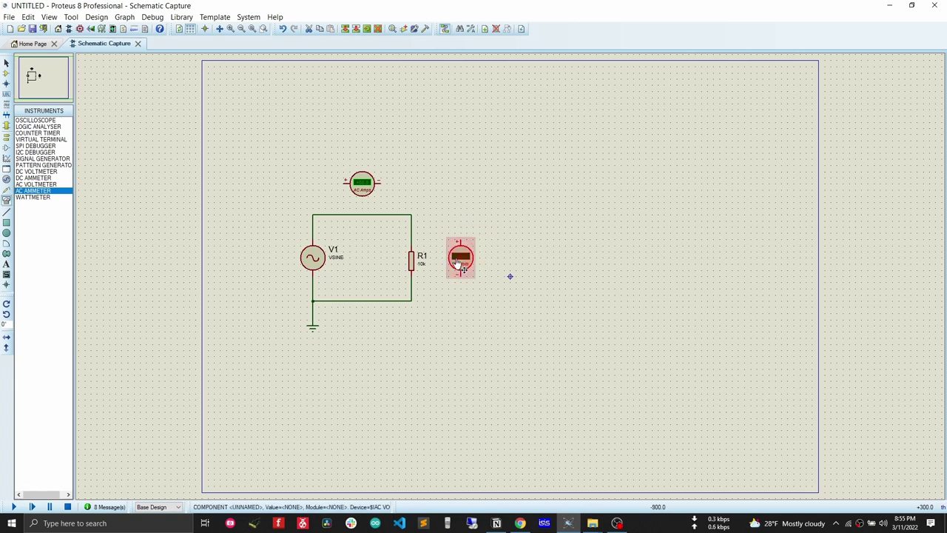
left_click(474, 217)
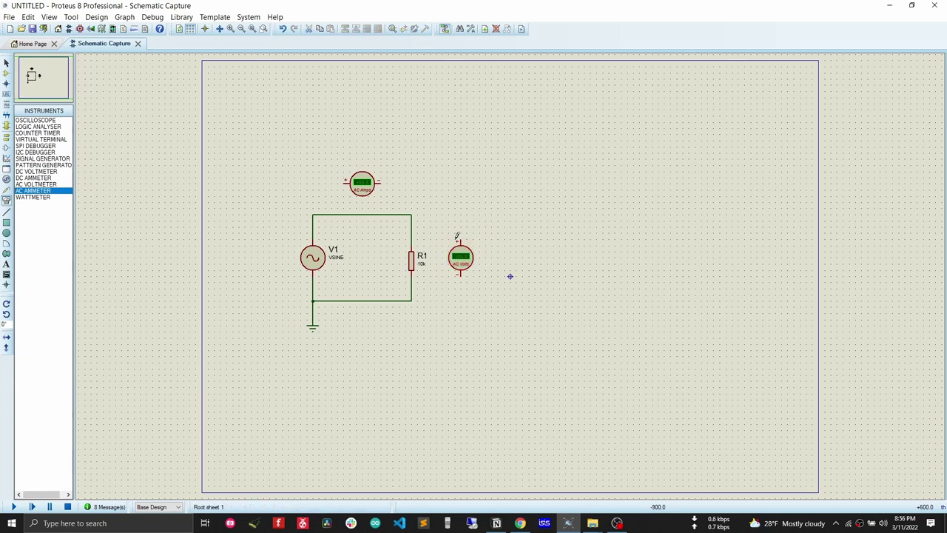
left_click(460, 239)
left_click(411, 214)
left_click(459, 275)
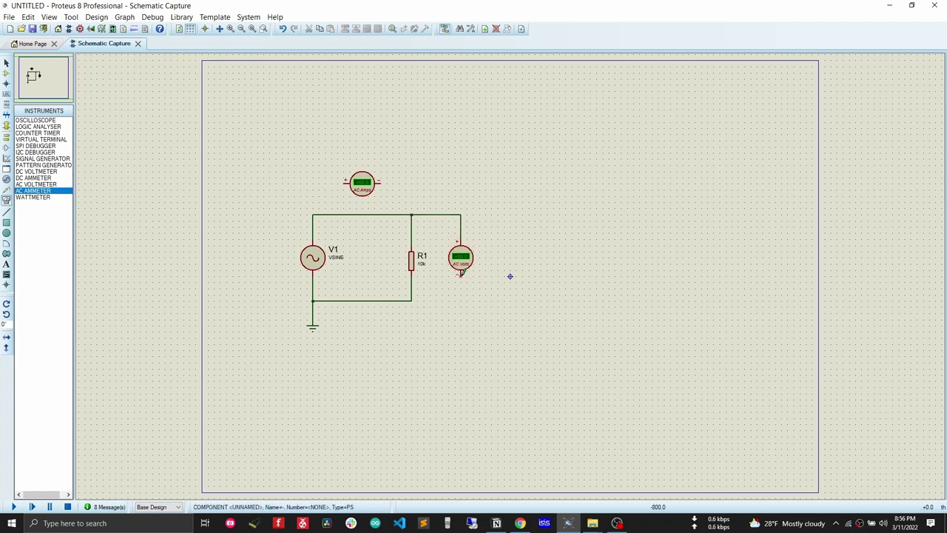
left_click(419, 300)
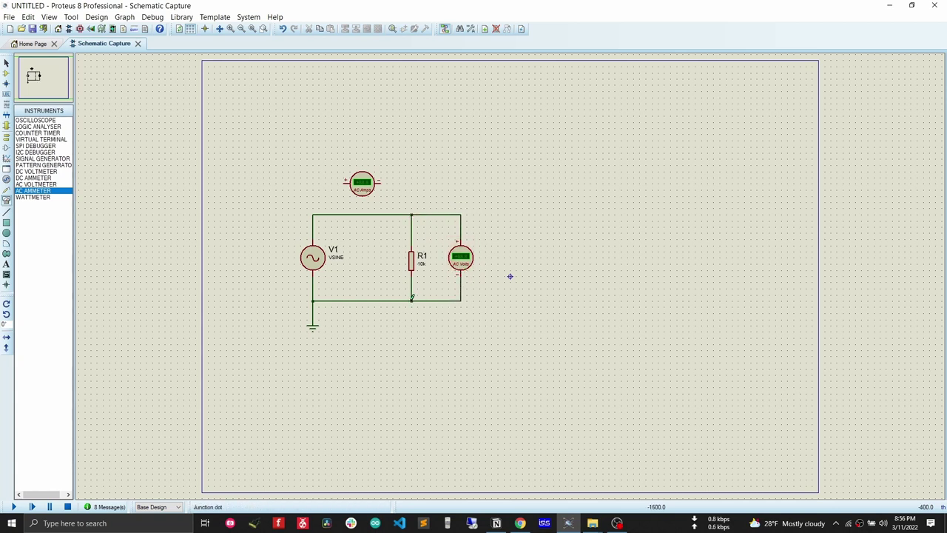
- Delete the upper wire between V1 and R1 and move the AC ammeter into the gap
right_click(368, 214)
right_click(368, 215)
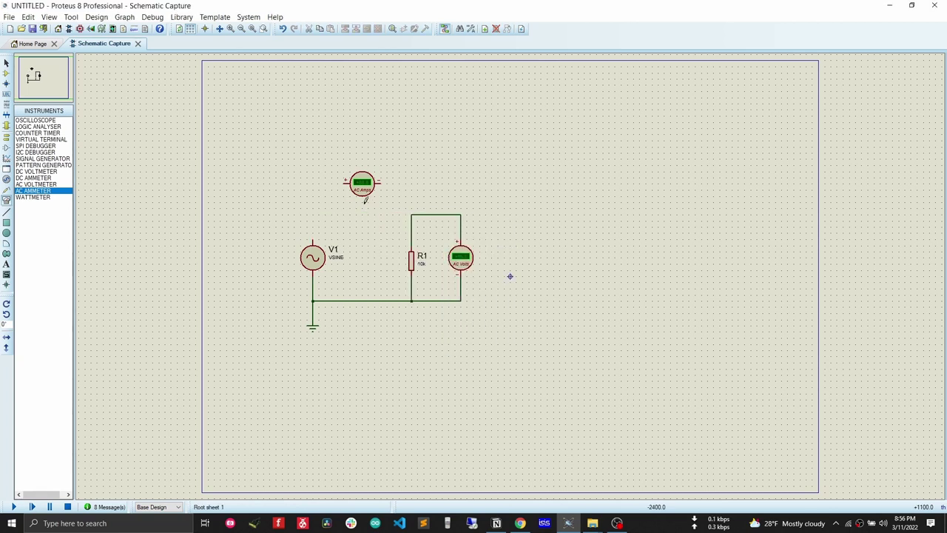
left_click_drag(366, 205, 371, 236)
- Wire the AC ammeter in series, its positive terminal to V1 and its negative terminal to R1's upper node
left_click(352, 213)
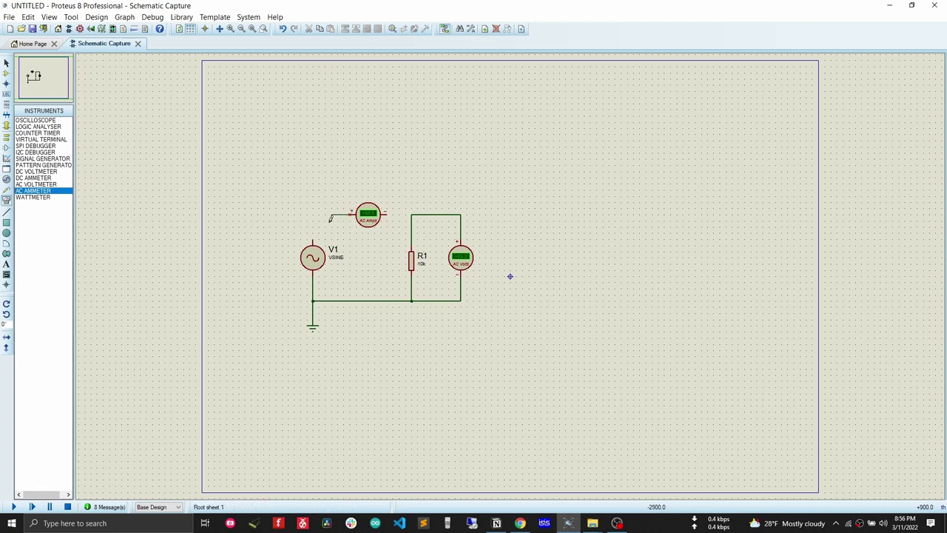
left_click(313, 238)
scroll(509, 272, "up", 1)
scroll(493, 276, "down", 1)
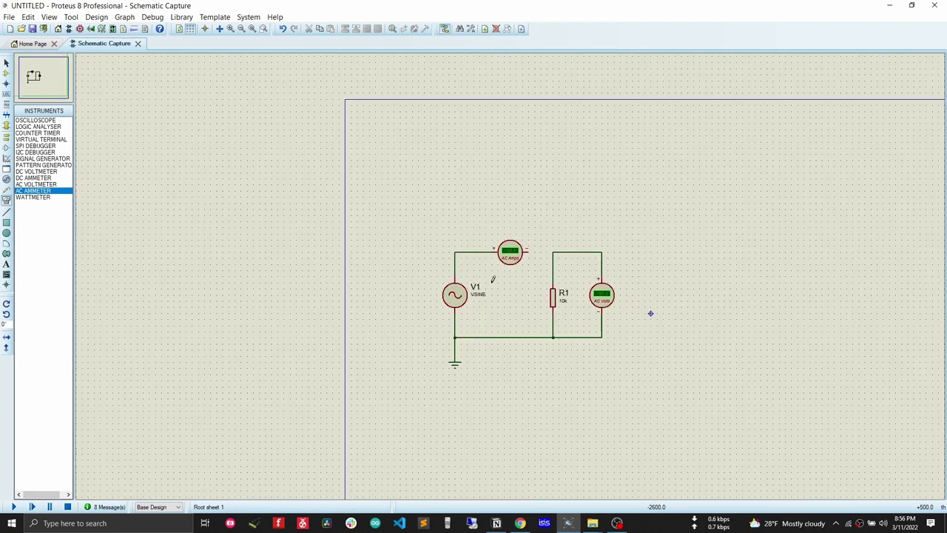
scroll(507, 274, "up", 2)
left_click(428, 235)
left_click(482, 235)
scroll(392, 207, "down", 1)
scroll(514, 271, "up", 1)
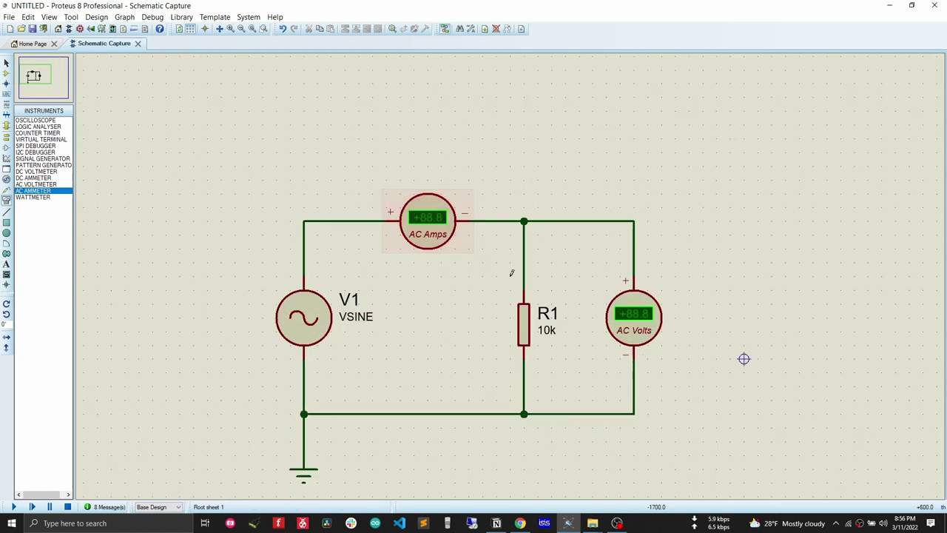
- Run the simulation to read the AC ammeter and voltmeter, and stop it
left_click(14, 506)
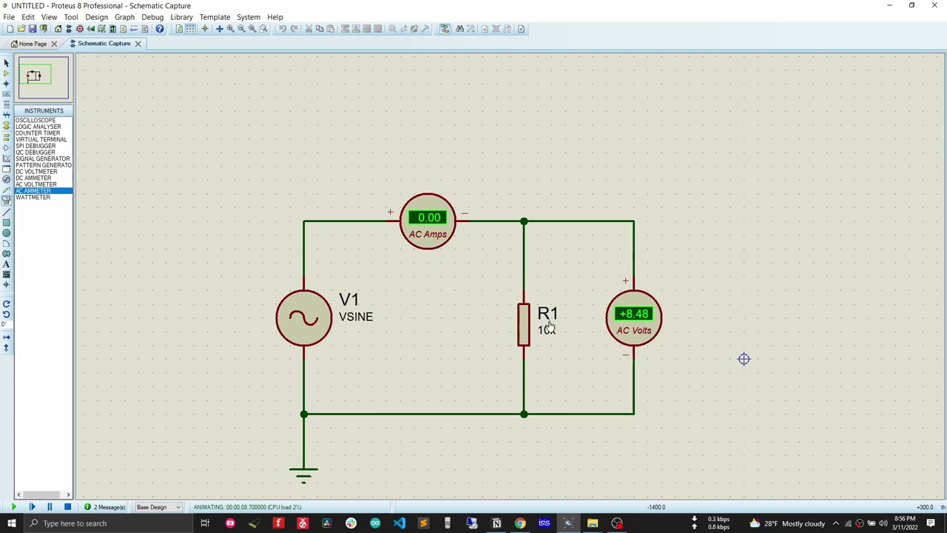
left_click(68, 507)
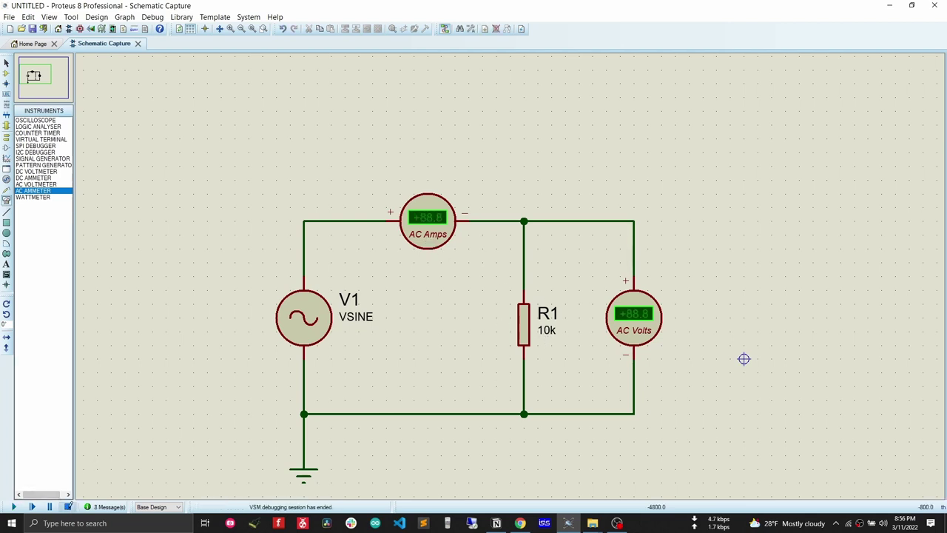
- Set R1's resistance to 5 ohms and run the simulation
left_click(523, 341)
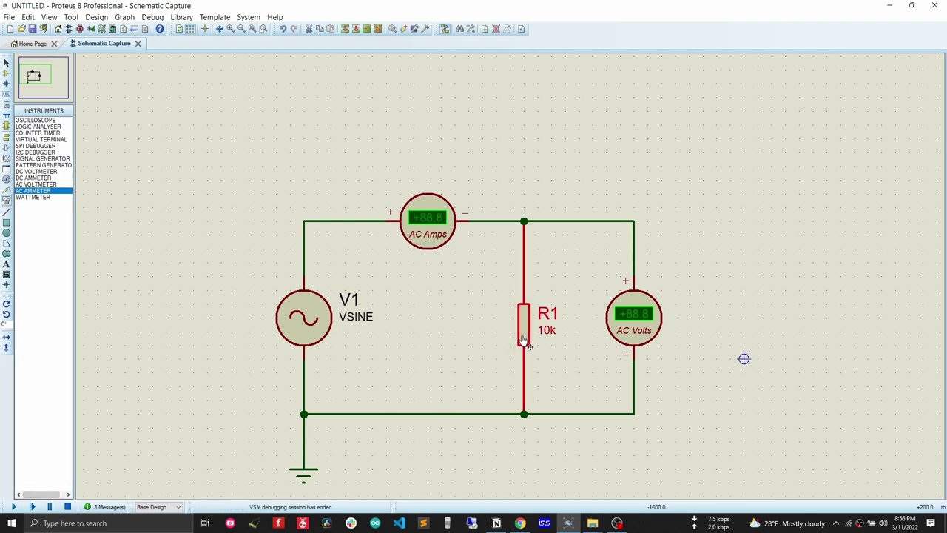
left_click(523, 340)
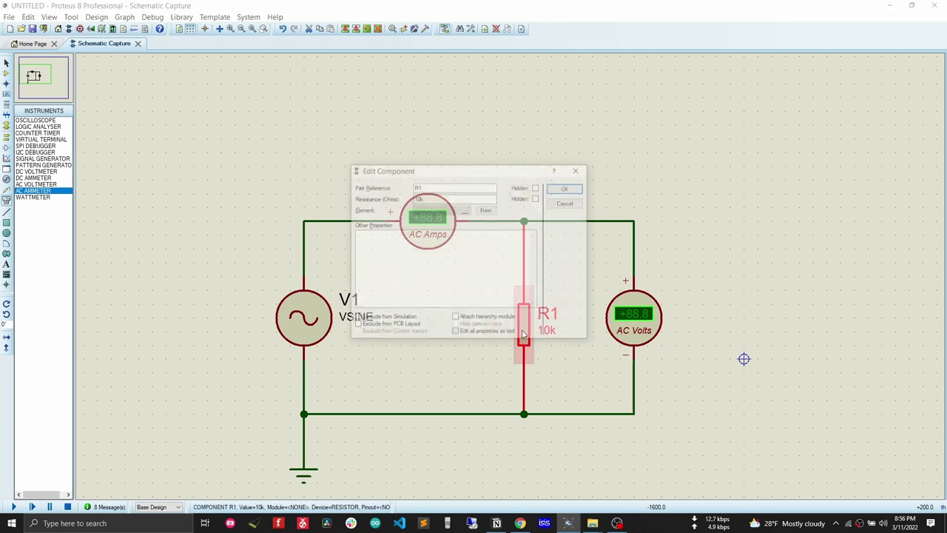
left_click(435, 198)
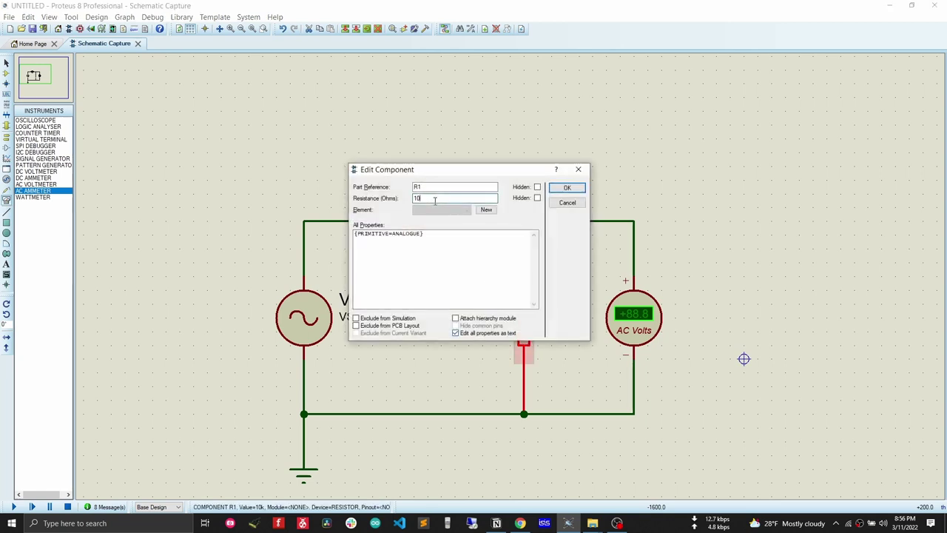
type("5")
key("Return")
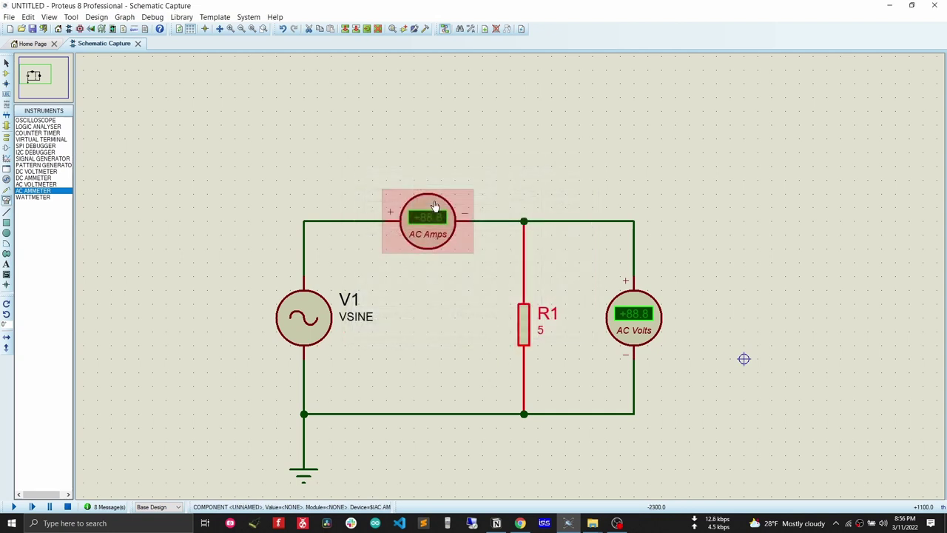
left_click(13, 507)
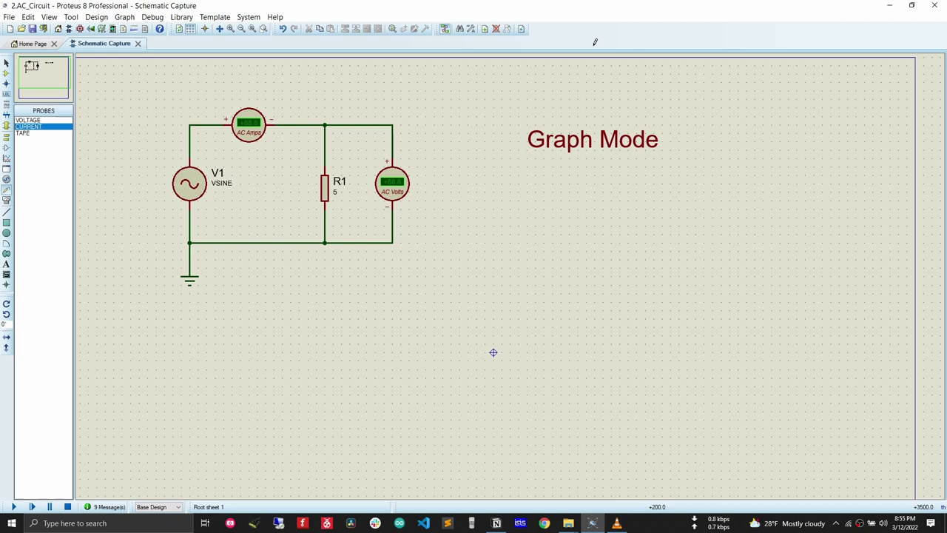
- Draw a wide analogue graph below the circuit and place a voltage probe on R1's upper node
left_click(6, 160)
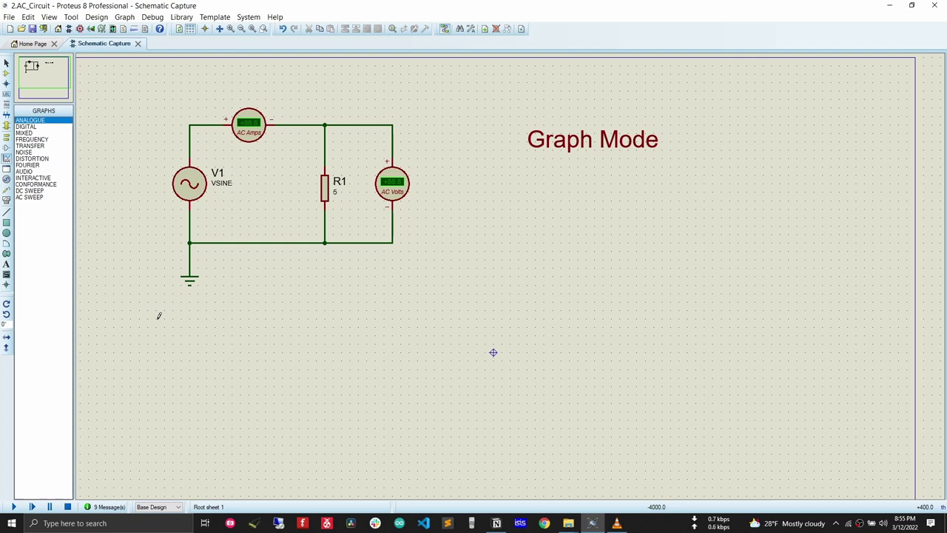
left_click_drag(157, 318, 577, 441)
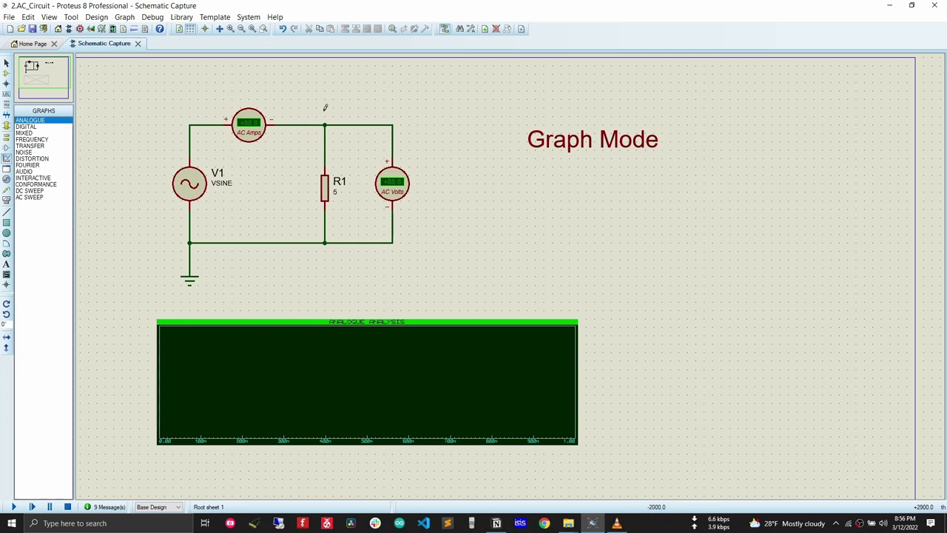
left_click(7, 194)
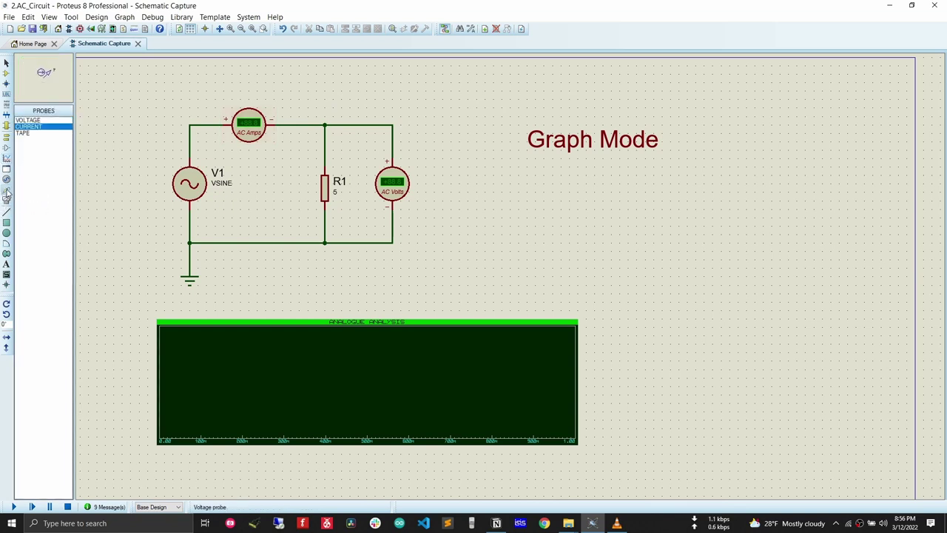
left_click(31, 122)
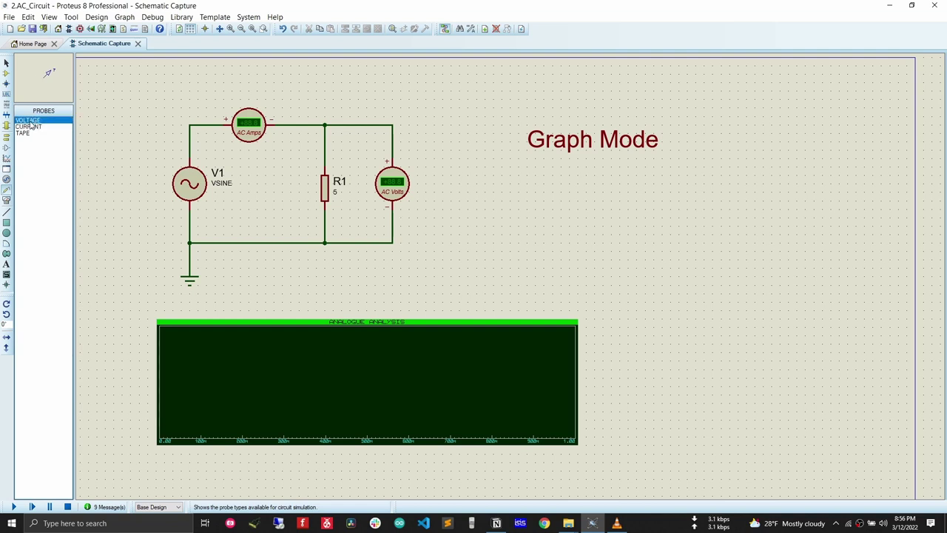
left_click(326, 122)
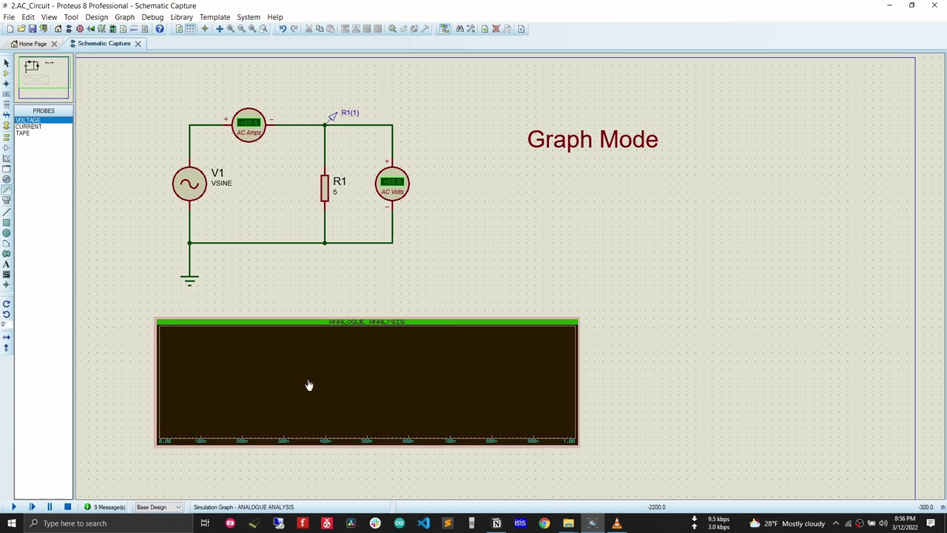
- Add the R1 voltage probe to the analogue graph and simulate the graph to plot its waveform
left_click(334, 118)
left_click_drag(339, 123, 256, 367)
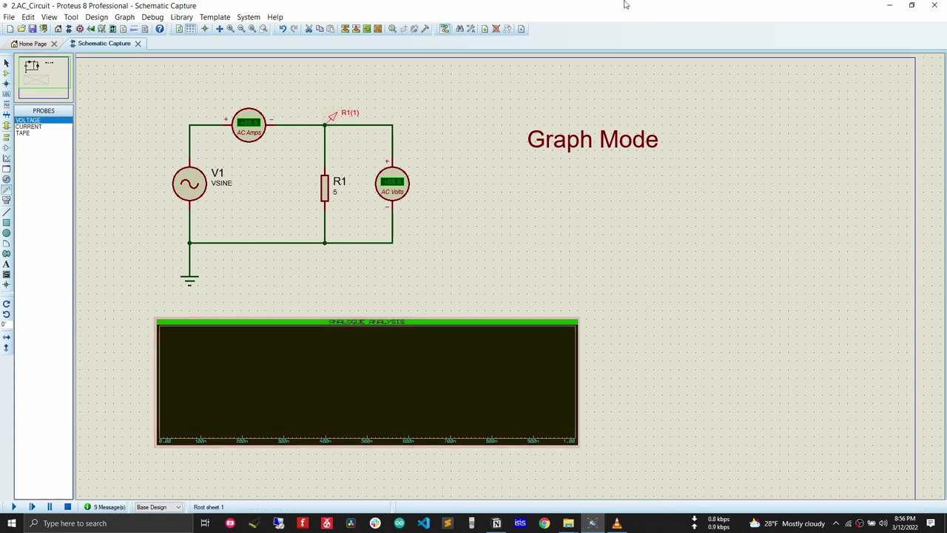
left_click(370, 218)
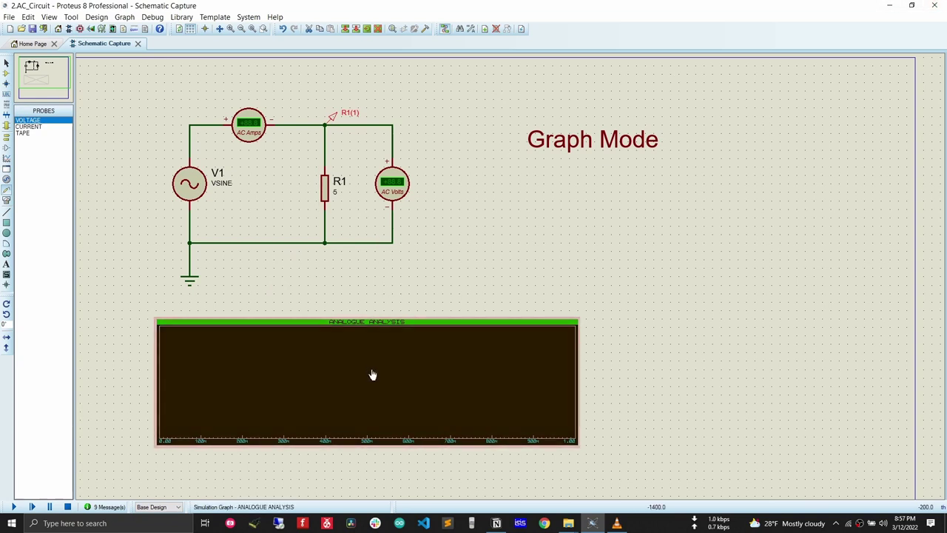
key("space")
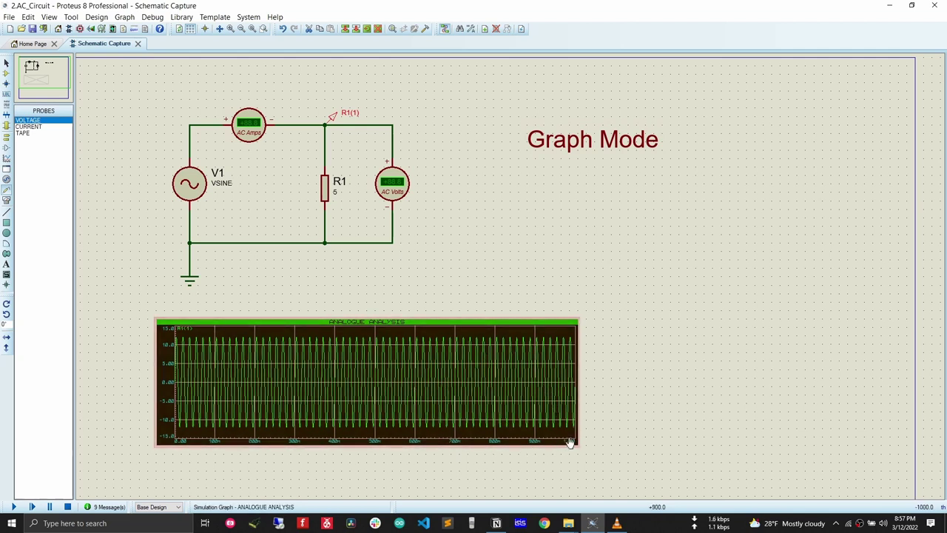
- Set the analogue graph's stop time to 100m
left_click(342, 386)
left_click(342, 386)
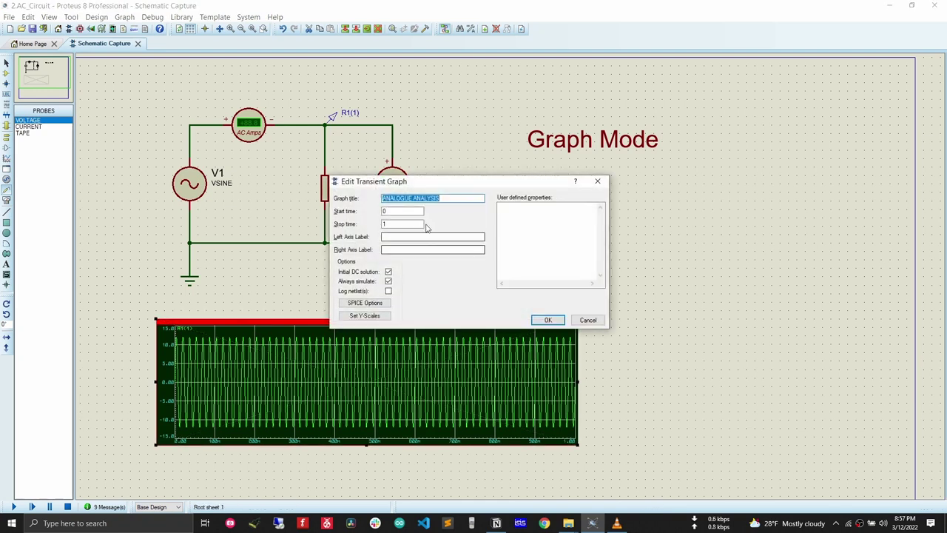
left_click_drag(434, 185, 443, 236)
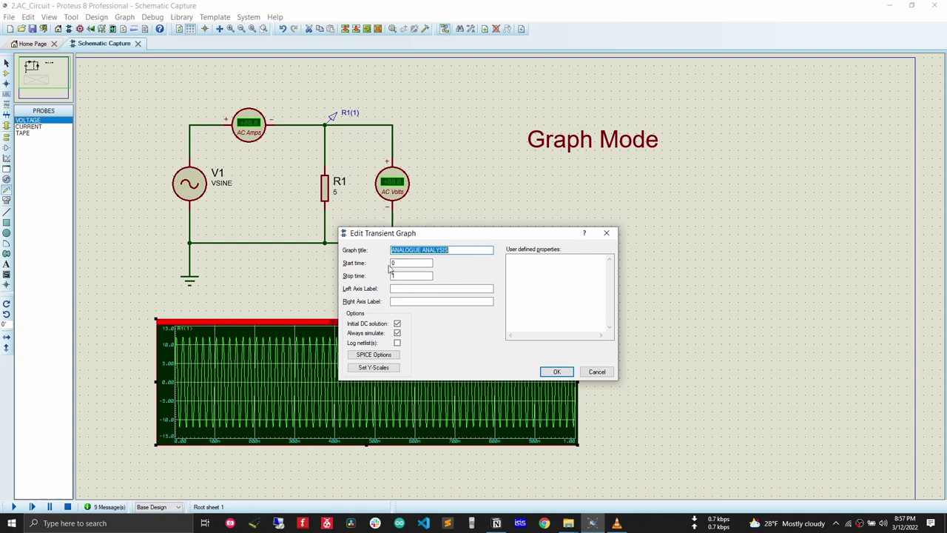
left_click(408, 276)
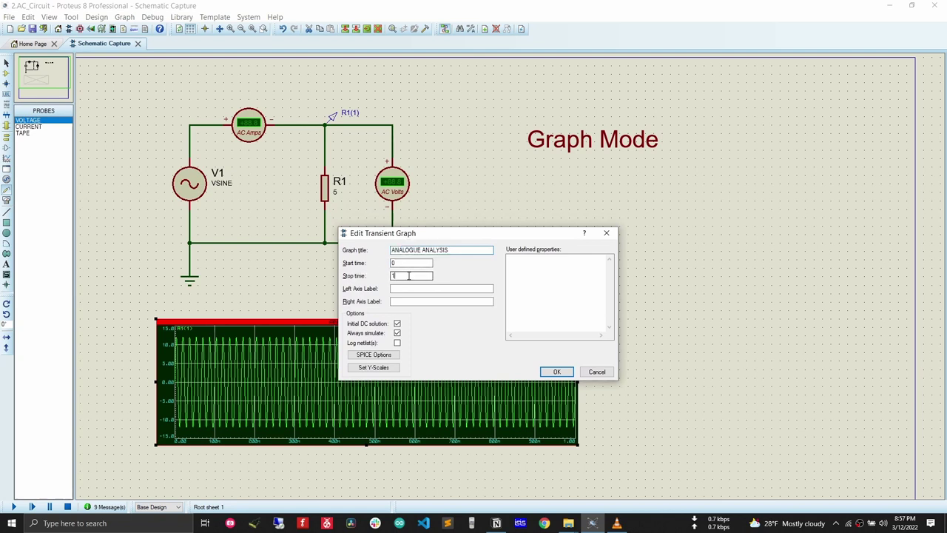
type("00m")
left_click(556, 371)
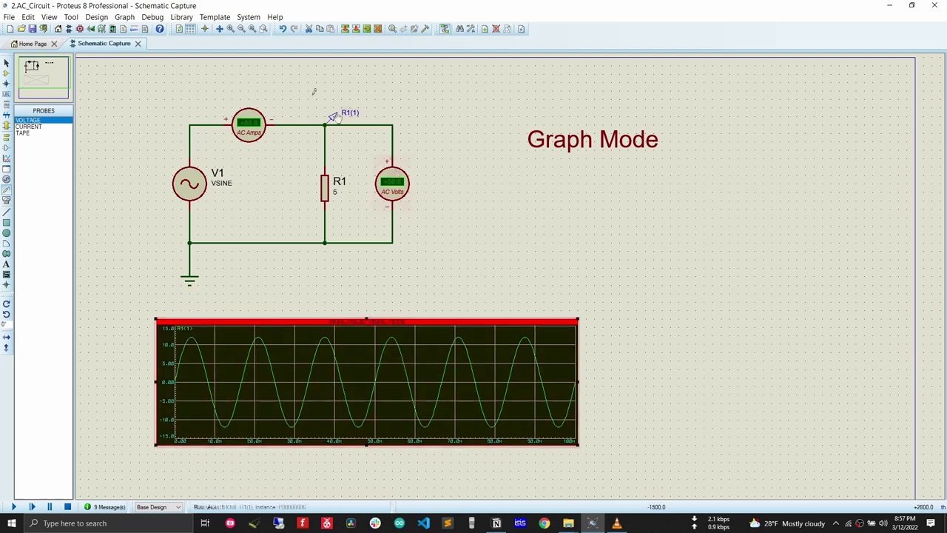
- Place a current probe on the wire between the AC ammeter and R1, add it to the analogue graph and simulate the graph
left_click(29, 126)
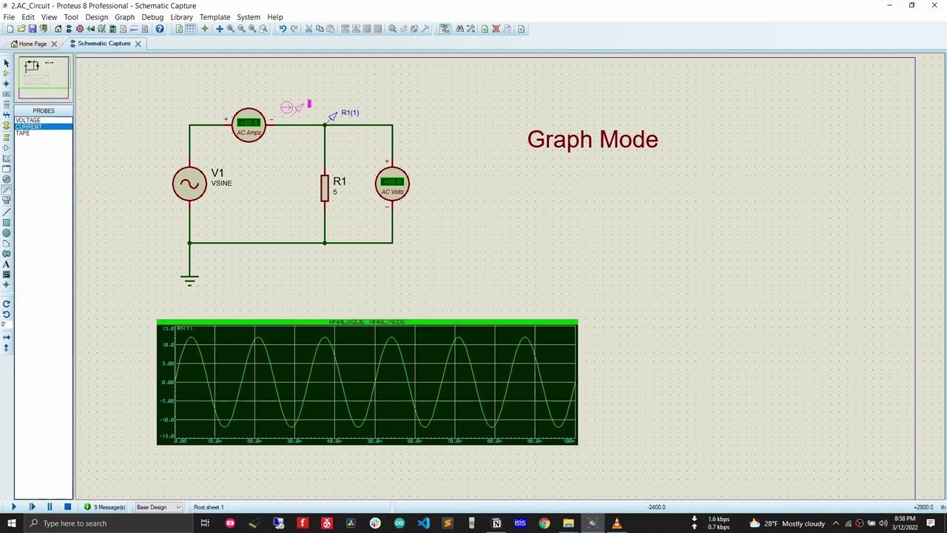
left_click(292, 123)
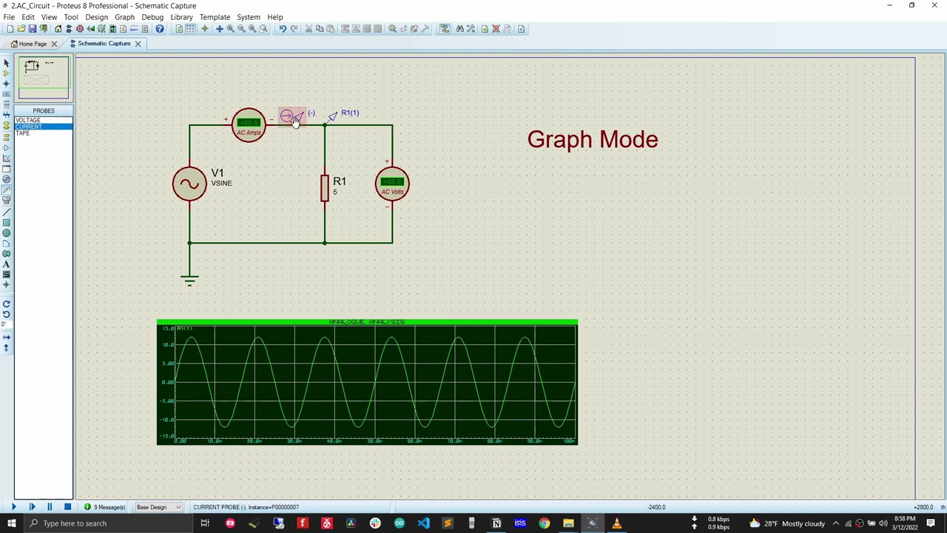
left_click(295, 122)
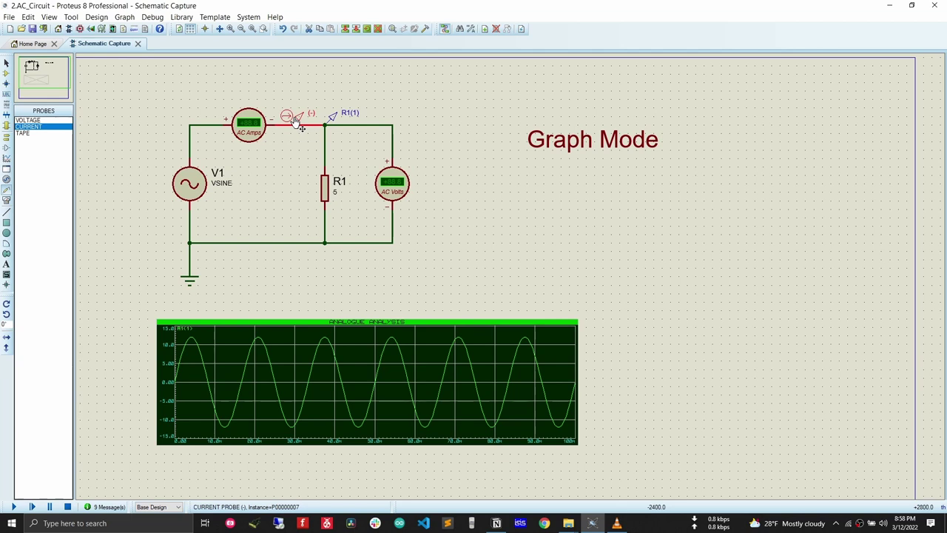
left_click_drag(300, 127, 208, 367)
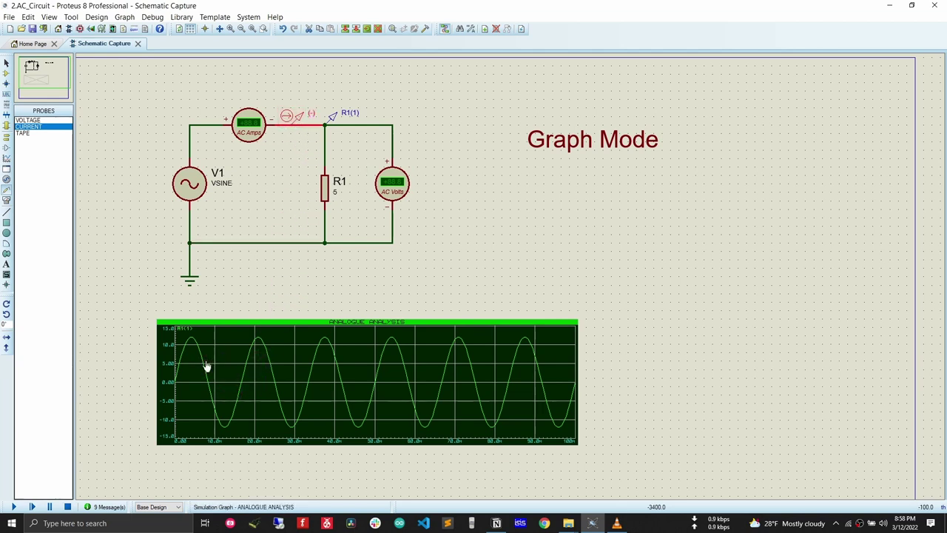
key("space")
left_click(212, 367)
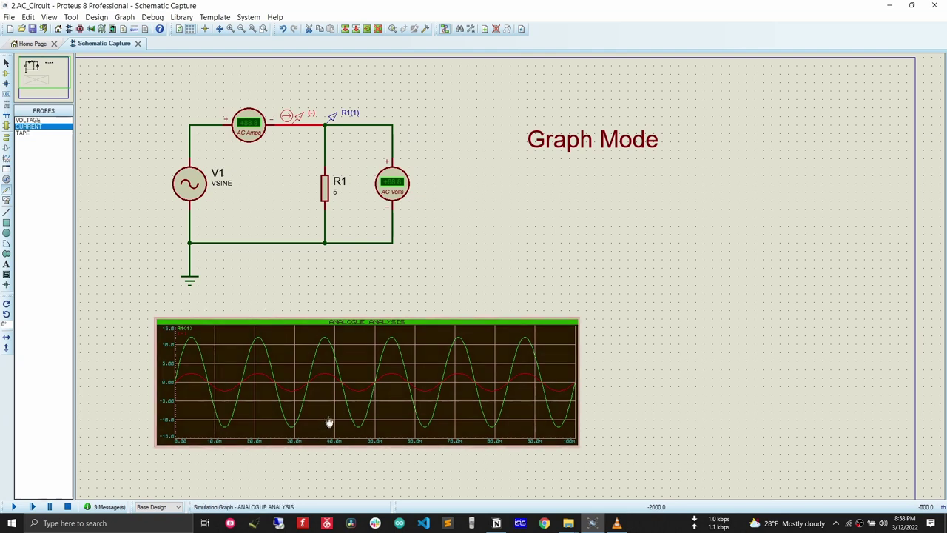
- Move the analogue graph slightly up and to the left beneath the circuit, and draw a second analogue graph of similar size below it
left_click(306, 333)
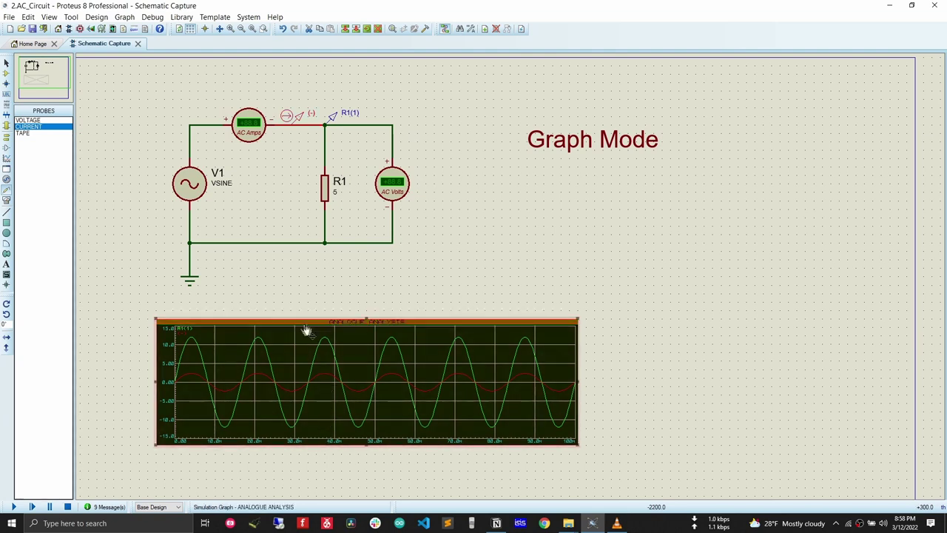
left_click_drag(277, 316, 244, 301)
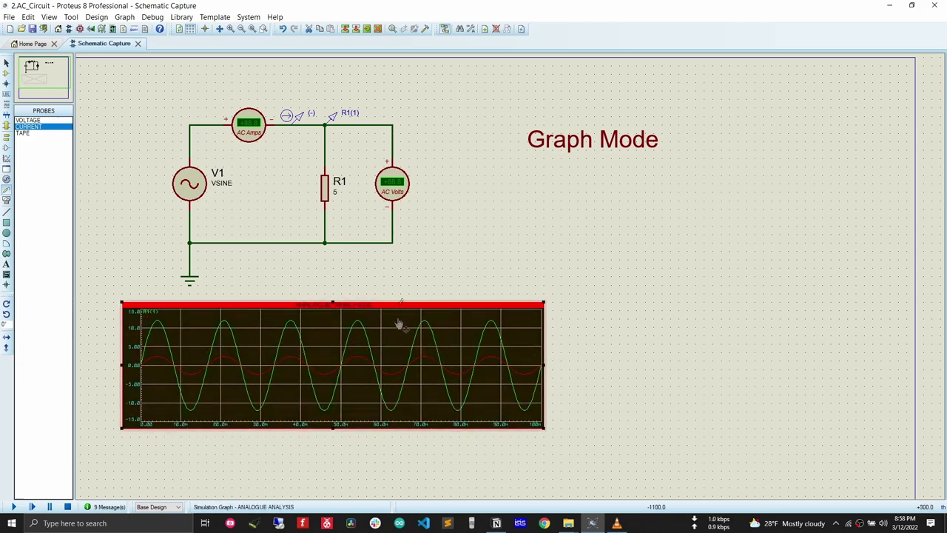
scroll(444, 342, "down", 1)
scroll(444, 340, "up", 1)
scroll(511, 281, "down", 1)
scroll(507, 292, "up", 1)
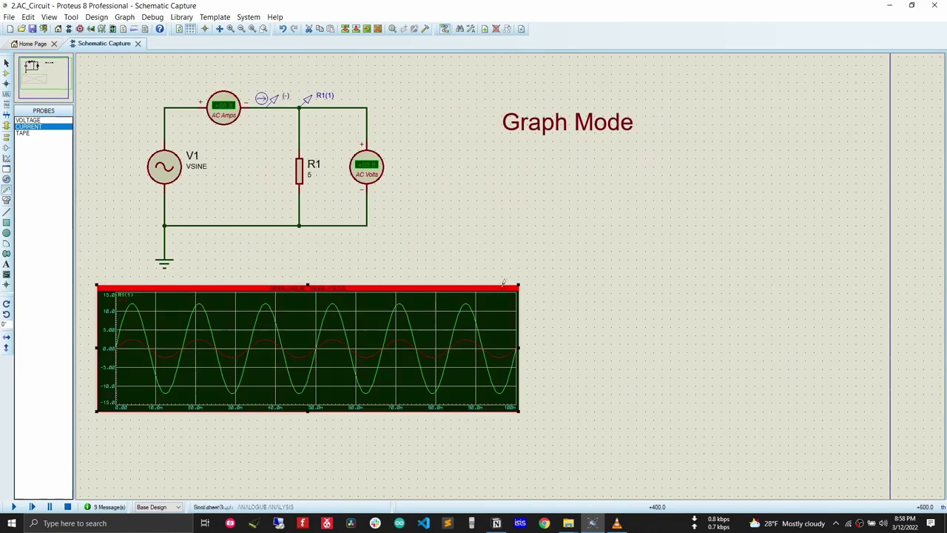
scroll(503, 300, "down", 1)
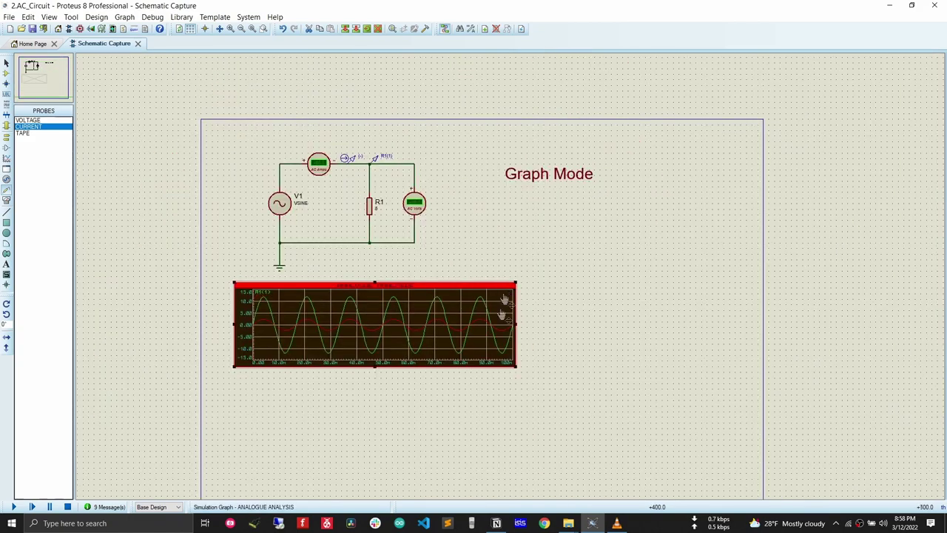
left_click(7, 159)
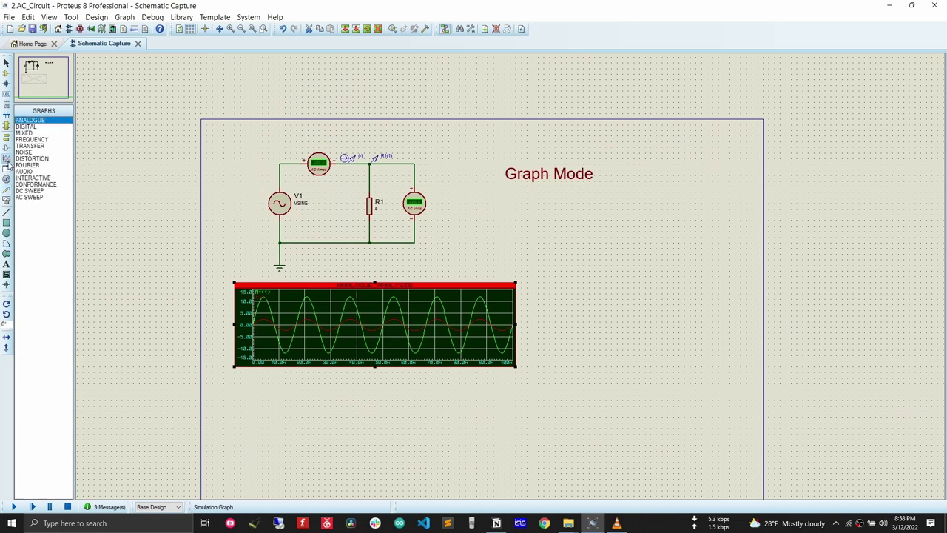
left_click(240, 382)
left_click_drag(234, 378, 521, 460)
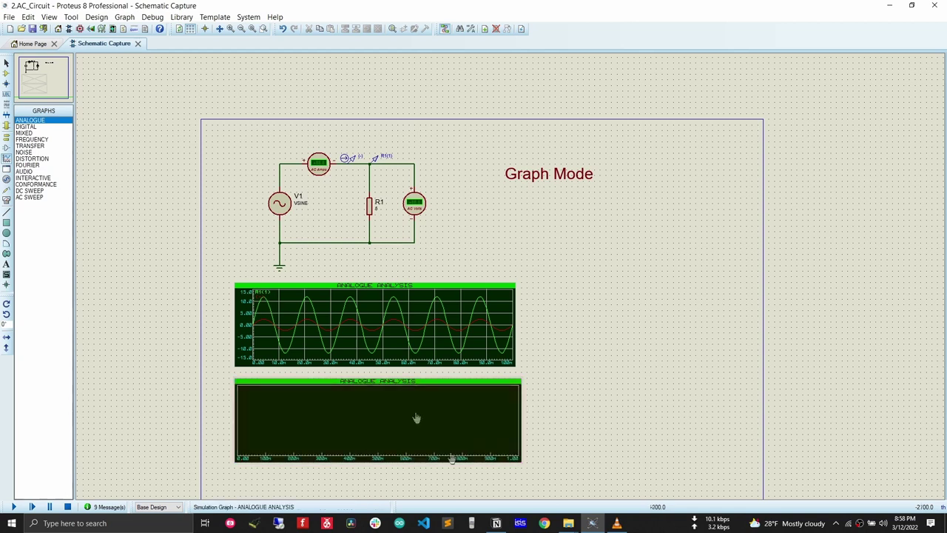
- Add the R1 voltage probe to the second analogue graph and simulate it
left_click(376, 160)
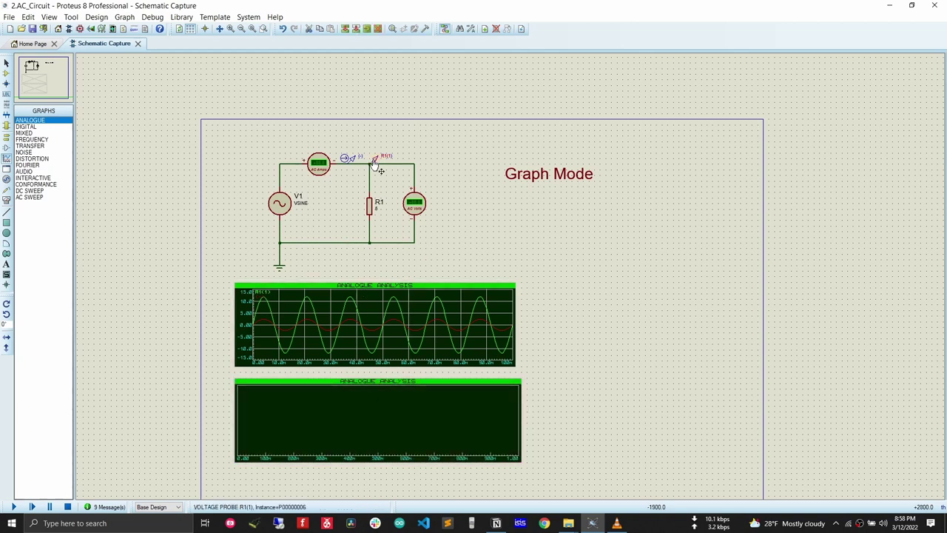
mouse_move(376, 160)
left_mouse_down()
mouse_move(275, 448)
mouse_move(259, 411)
left_mouse_up()
key("space")
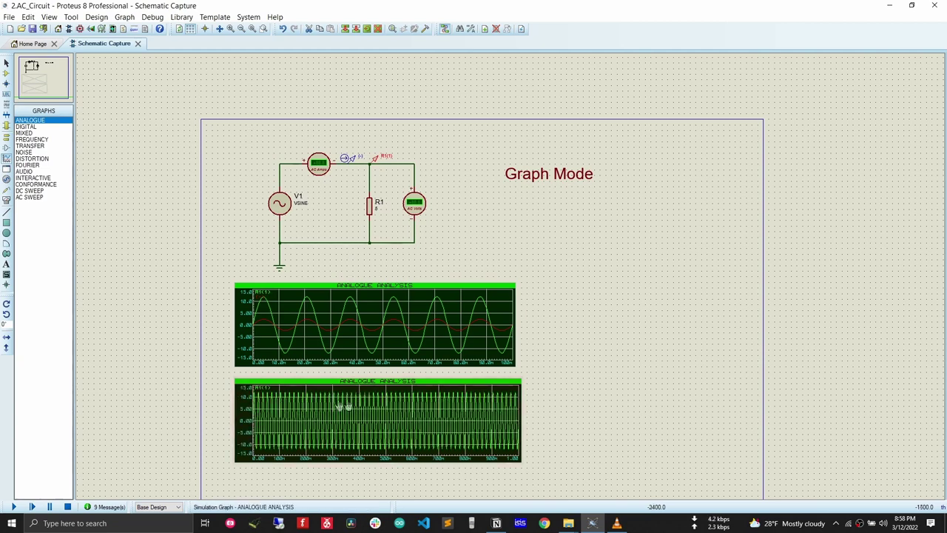
- Compare the waveforms plotted on the two analogue graphs
scroll(402, 328, "down", 1)
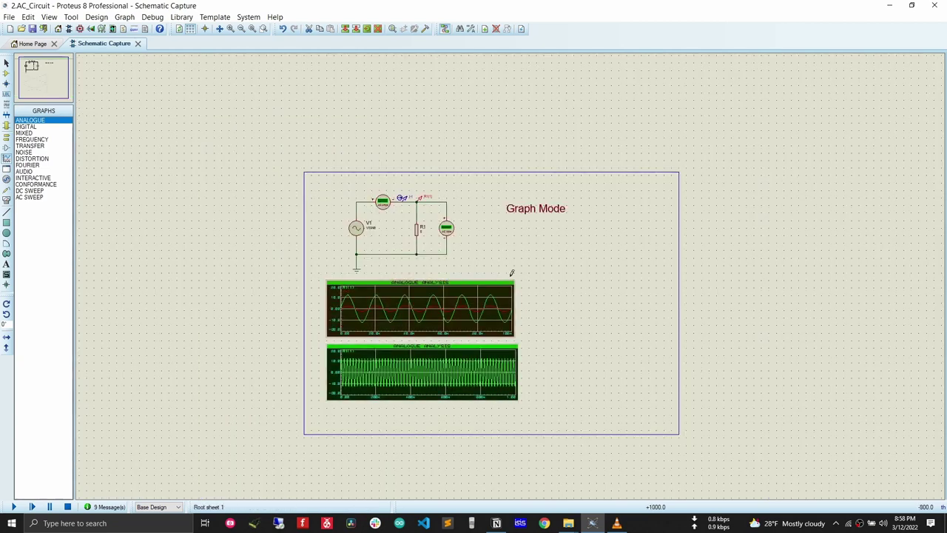
scroll(511, 271, "up", 1)
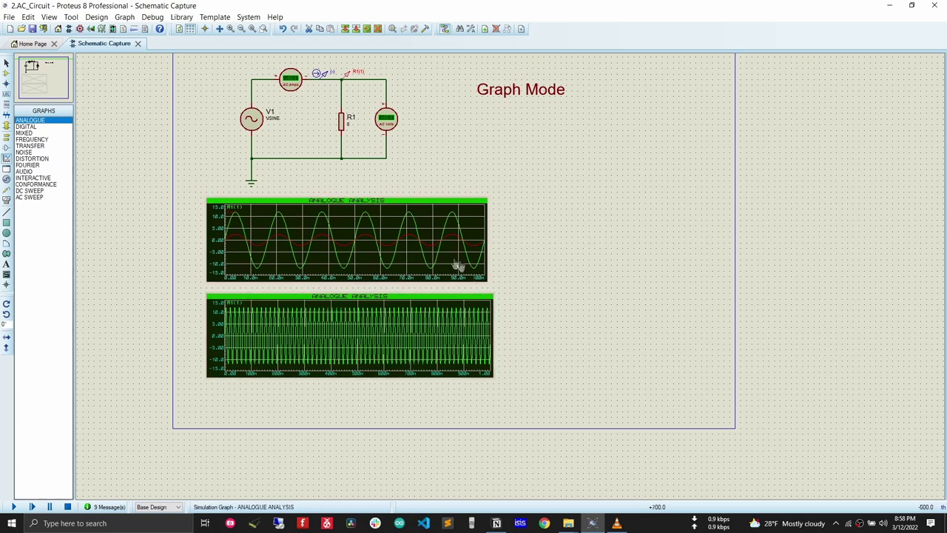
scroll(446, 317, "down", 1)
scroll(511, 272, "up", 1)
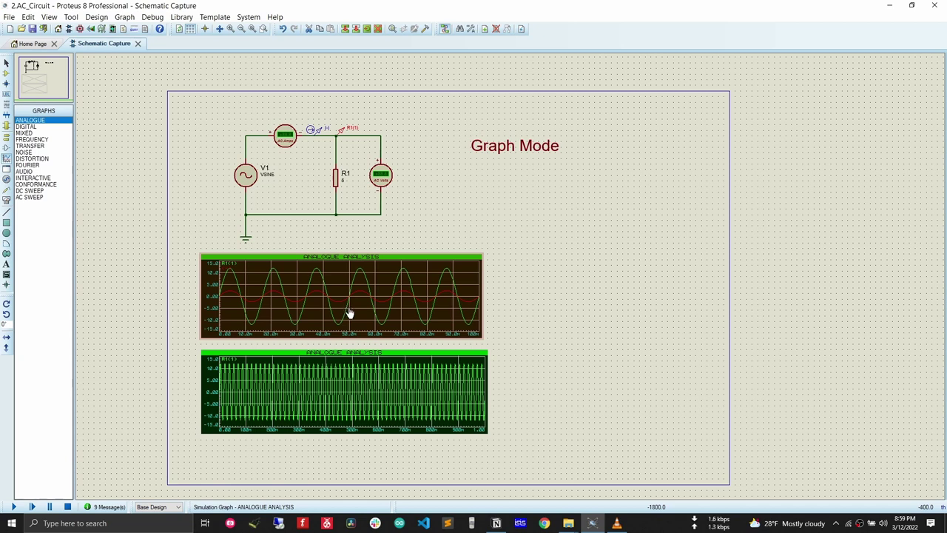
scroll(355, 337, "up", 1)
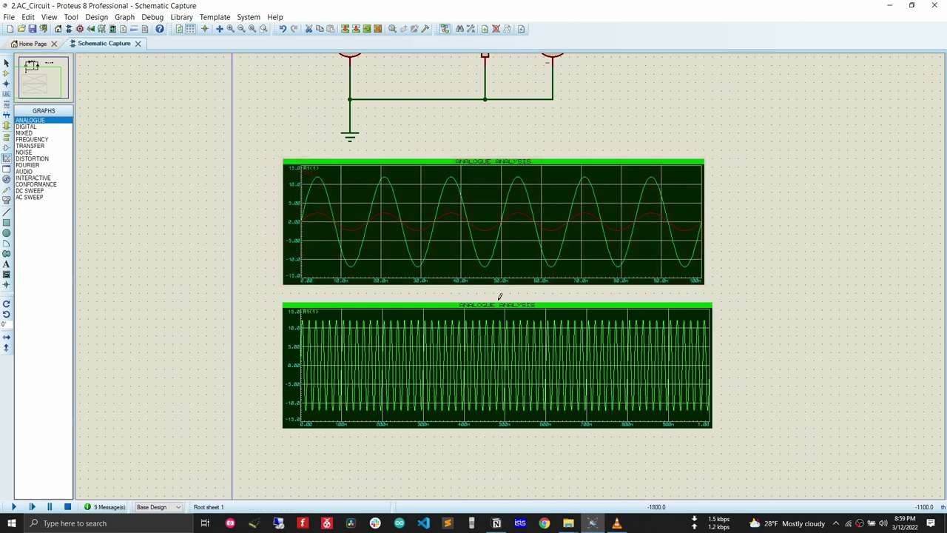
scroll(503, 298, "down", 1)
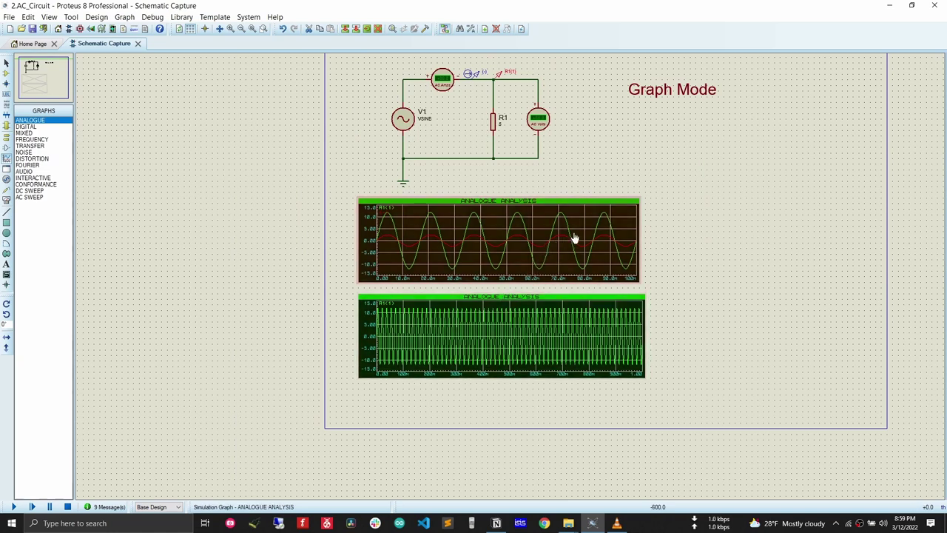
scroll(510, 281, "up", 1)
scroll(503, 296, "down", 1)
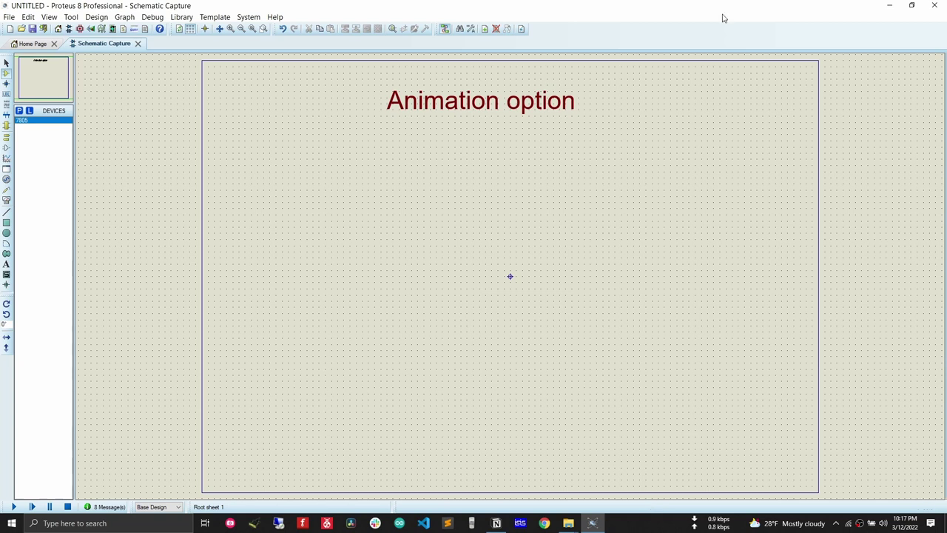
- Search the device library for "resistor" and add the analogue primitive RESISTOR to the device list
left_click(19, 110)
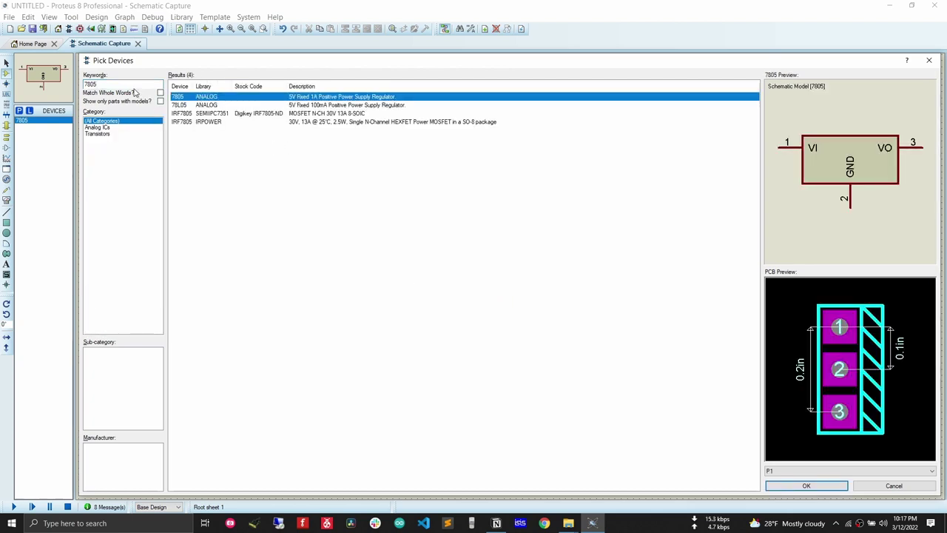
left_click_drag(103, 84, 69, 81)
type("resistor")
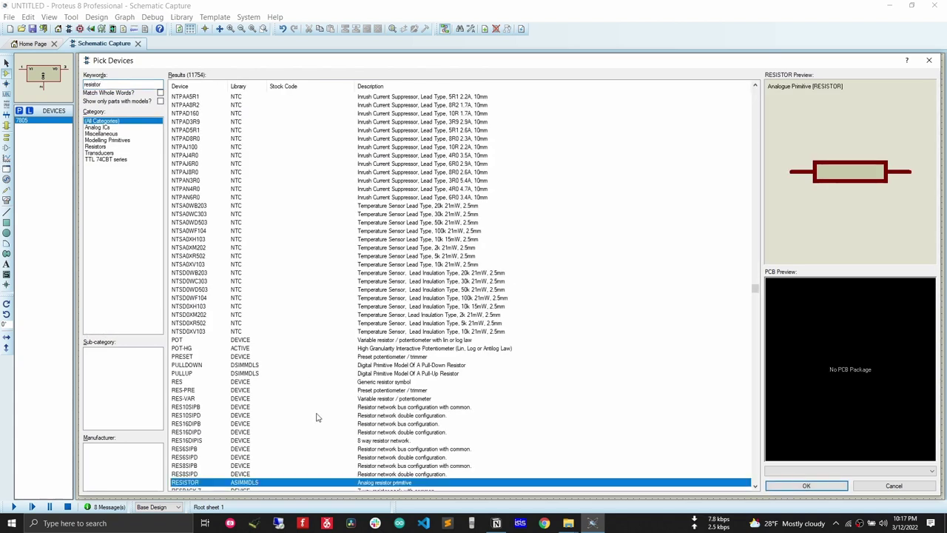
double_click(332, 483)
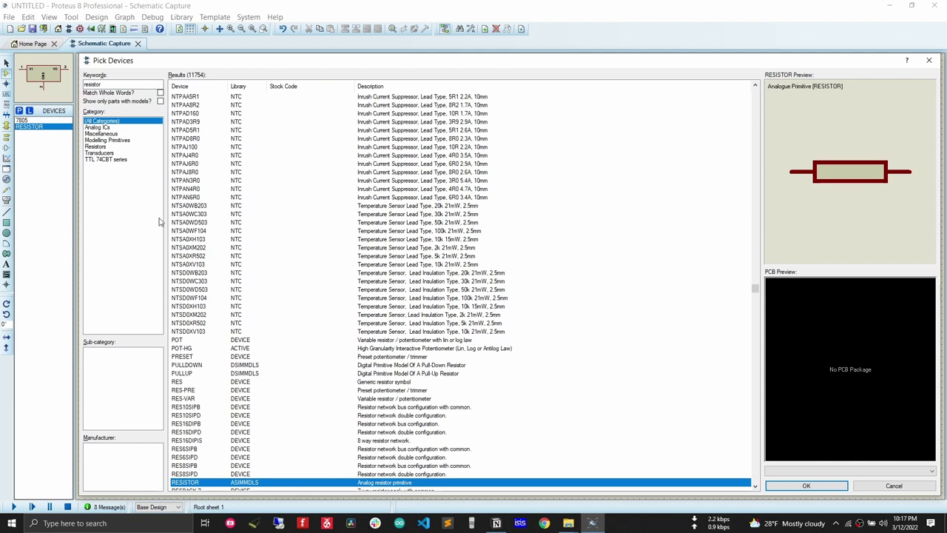
- Search the device library for "dc source", add VSOURCE to the device list and finish picking devices
left_click(124, 84)
double_click(124, 84)
key("BackSpace")
type("d")
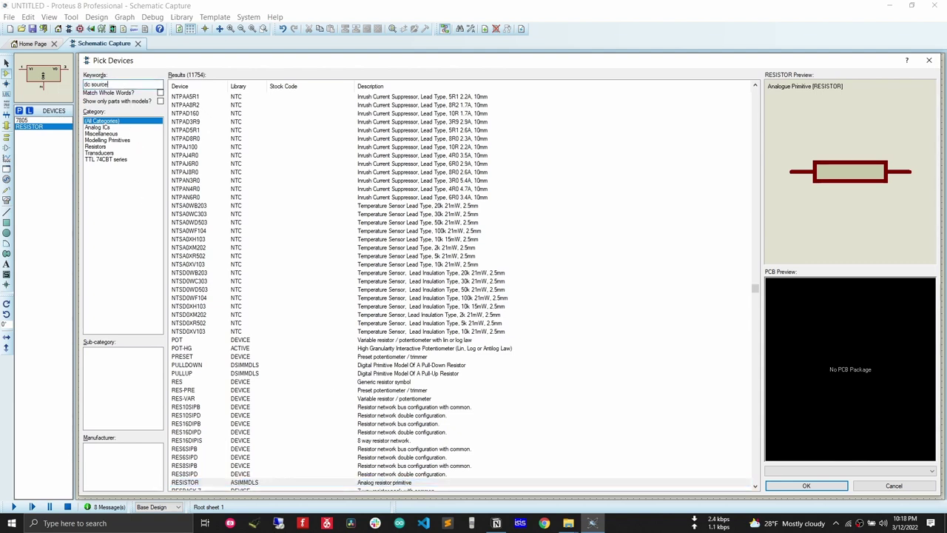
type("c source")
double_click(239, 113)
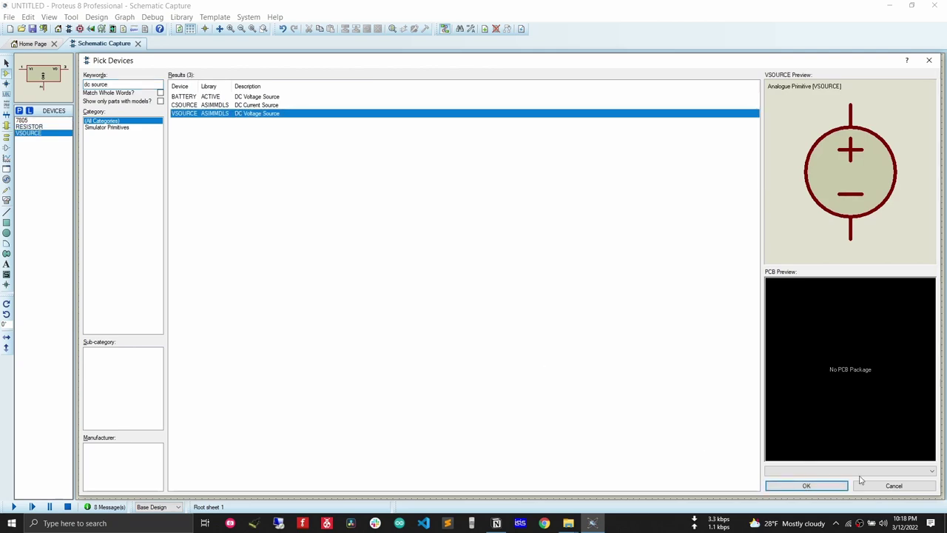
left_click(829, 485)
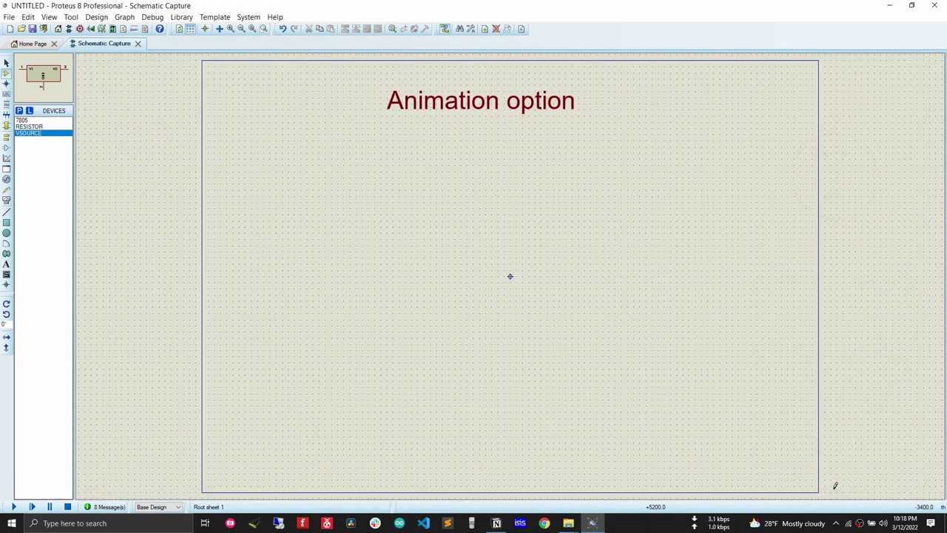
- Place a VSOURCE DC voltage source in the left part of the sheet, below the Animation option title
left_click(29, 133)
left_click(325, 244)
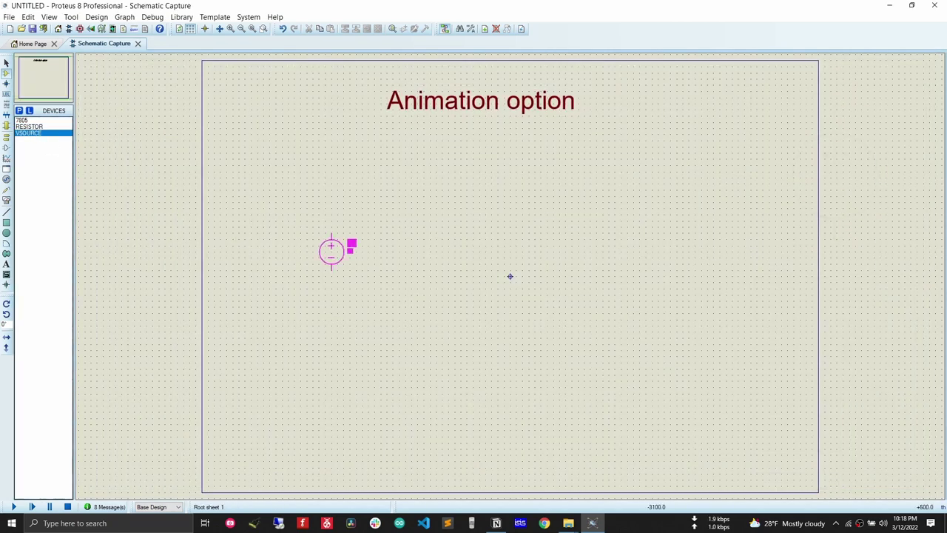
left_click(337, 251)
- Place a 7805 regulator above and to the right of V1 and wire its VI pin to V1's positive terminal
scroll(416, 269, "up", 1)
scroll(511, 273, "down", 1)
scroll(488, 285, "up", 1)
scroll(509, 275, "up", 1)
scroll(510, 272, "down", 1)
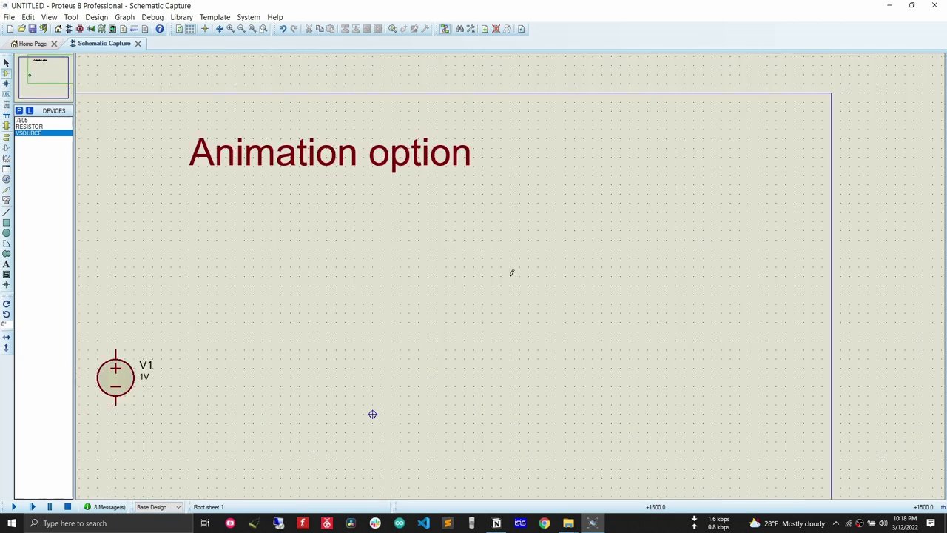
left_click(23, 120)
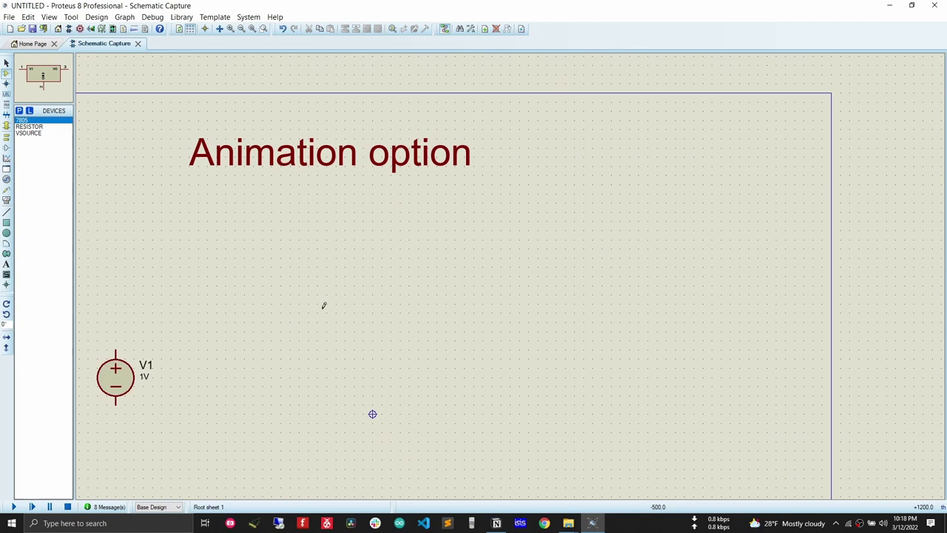
left_click(317, 322)
left_click(264, 311)
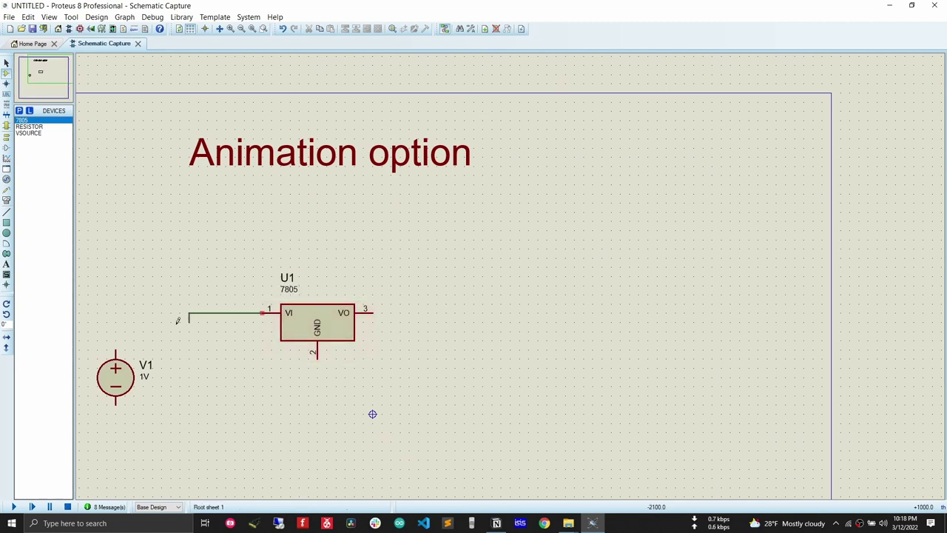
left_click(116, 352)
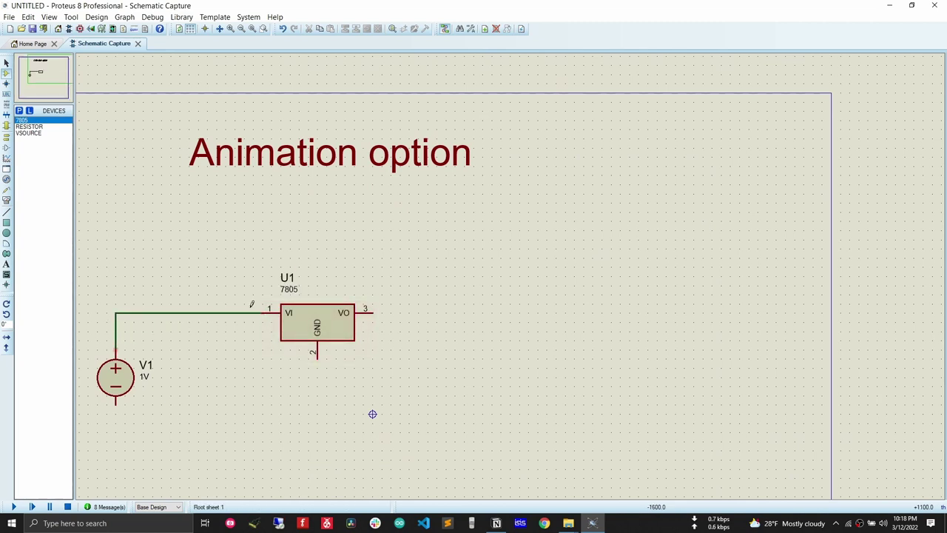
- Place a horizontal resistor to the right of the 7805, slightly below its output pin
left_click(30, 126)
left_click(497, 359)
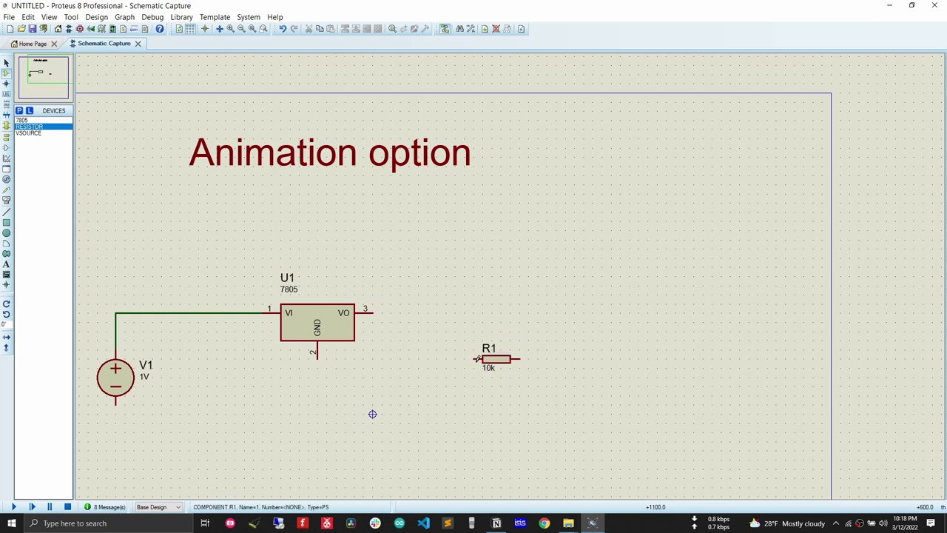
- Rotate resistor R1 anti-clockwise to vertical and wire the 7805's VO pin to its upper end
right_click(506, 358)
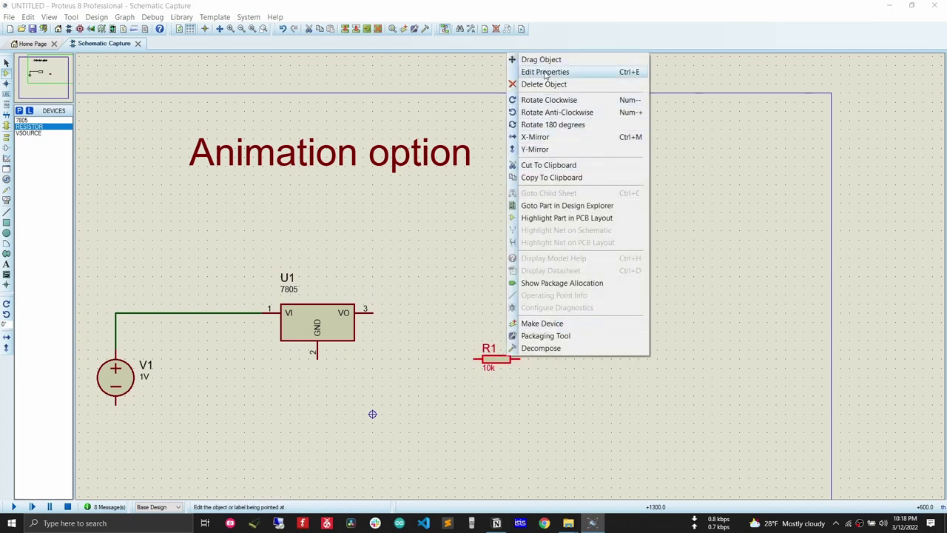
left_click(534, 112)
double_click(501, 348)
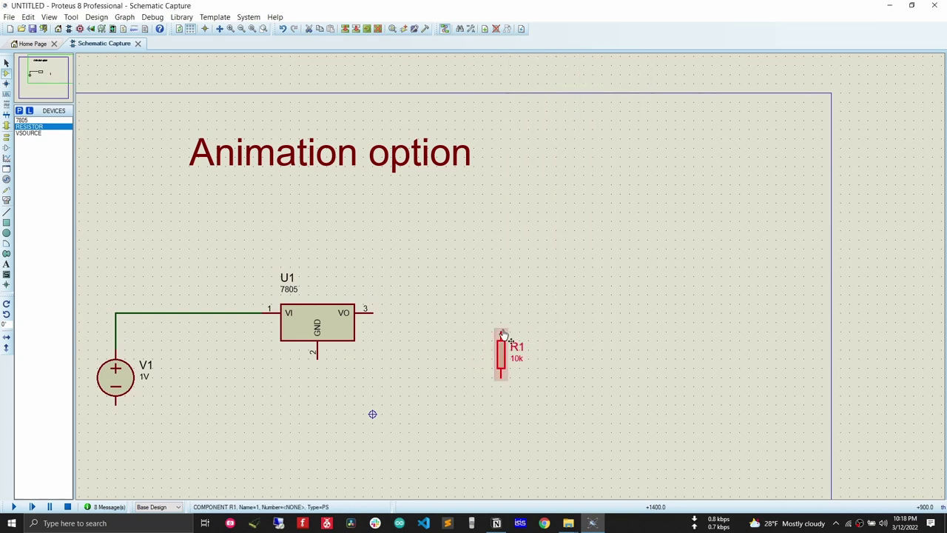
left_click(569, 206)
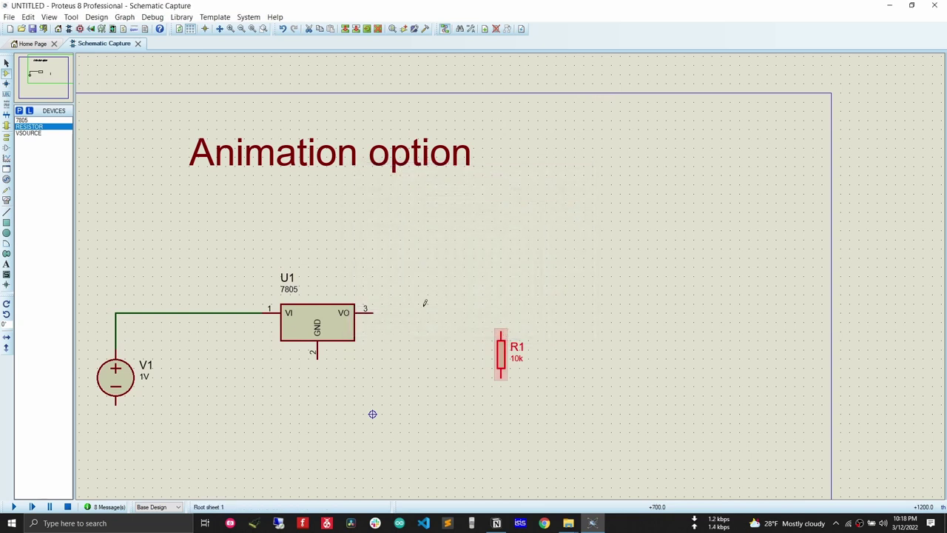
left_click(375, 312)
left_click(499, 331)
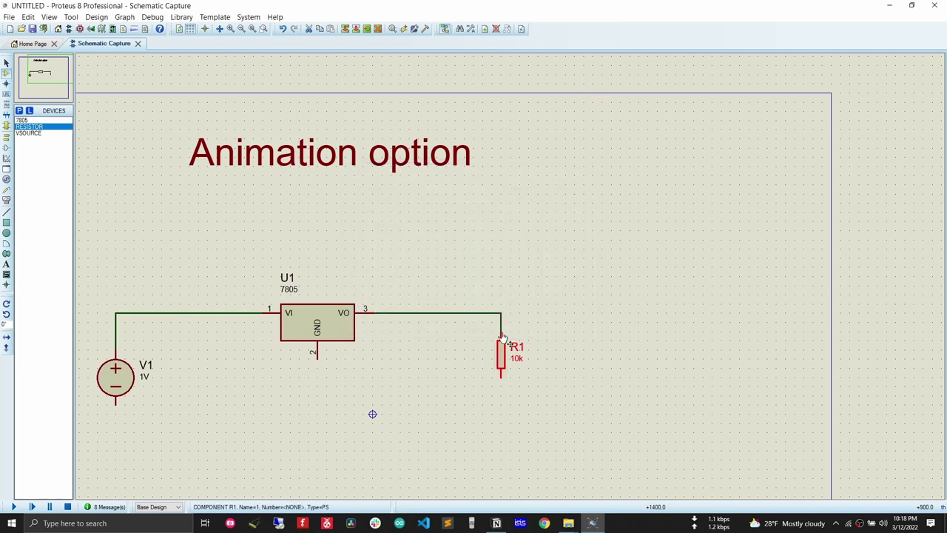
- Place a GROUND terminal below the 7805, wire V1's negative terminal, the GND pin and R1's lower end to it, and move R1 slightly down
left_click(6, 137)
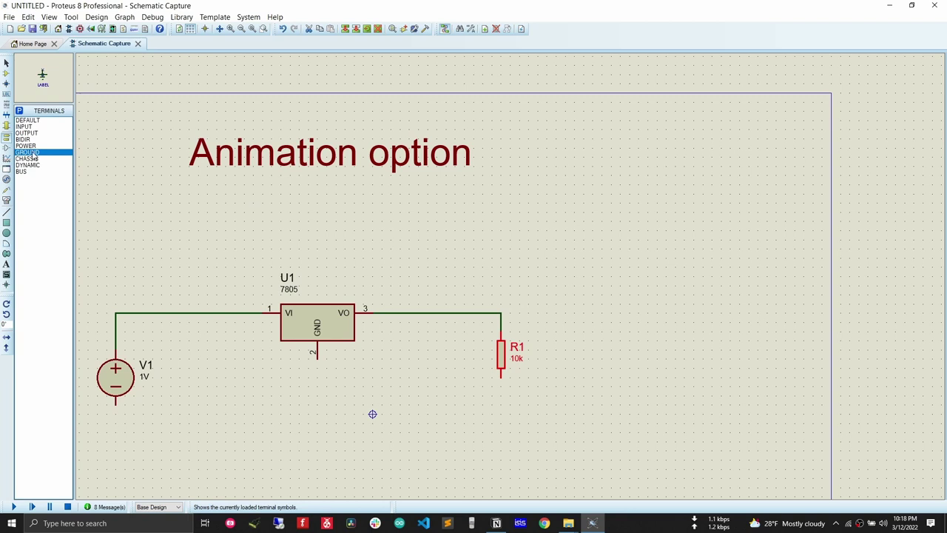
left_click(316, 463)
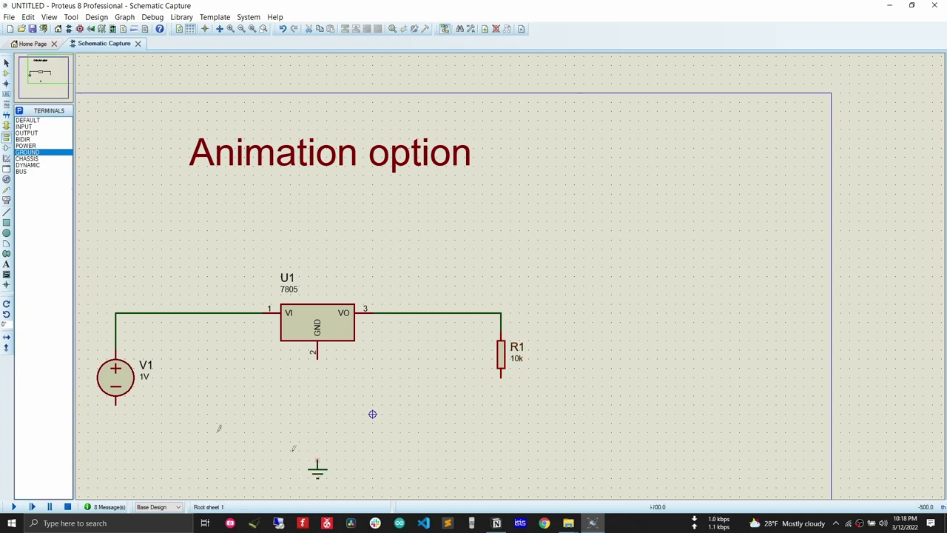
left_click(115, 402)
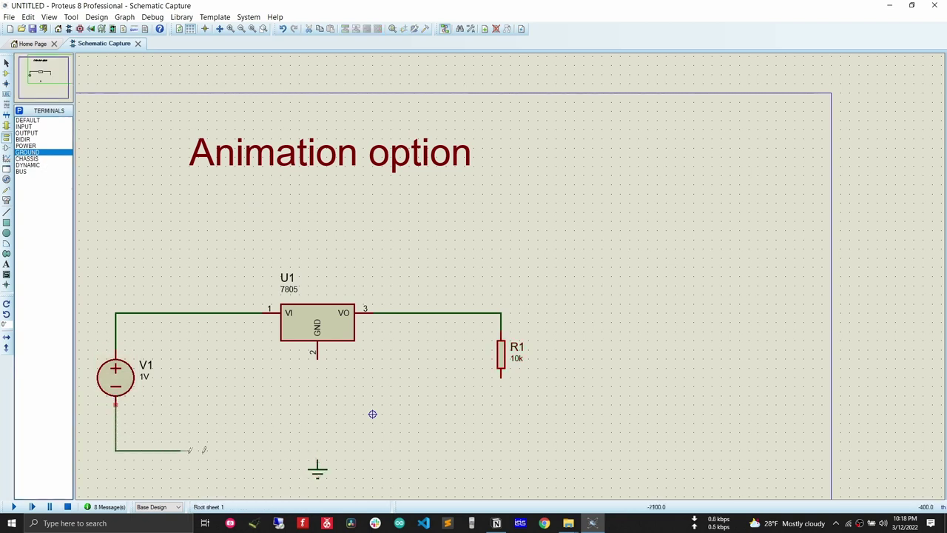
left_click(317, 449)
left_click(317, 358)
left_click(316, 449)
left_click(318, 450)
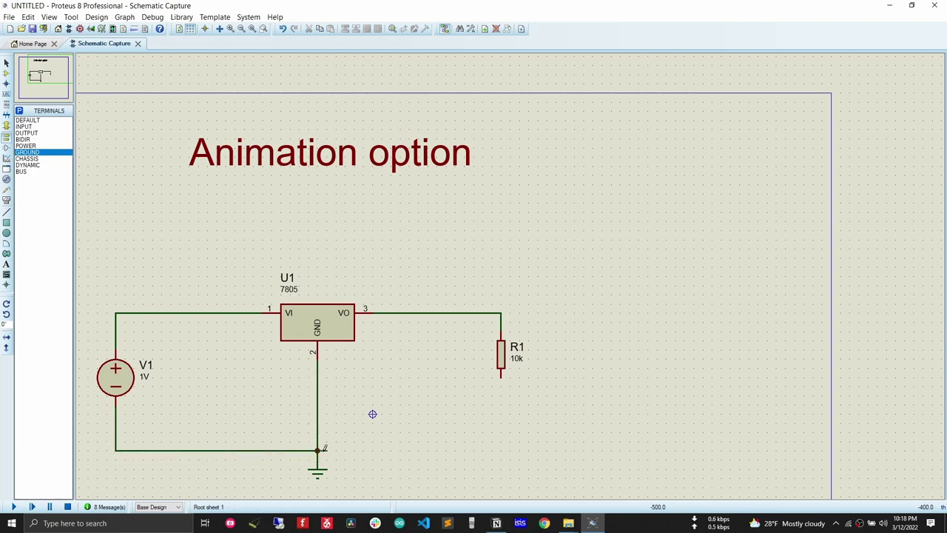
left_click(501, 378)
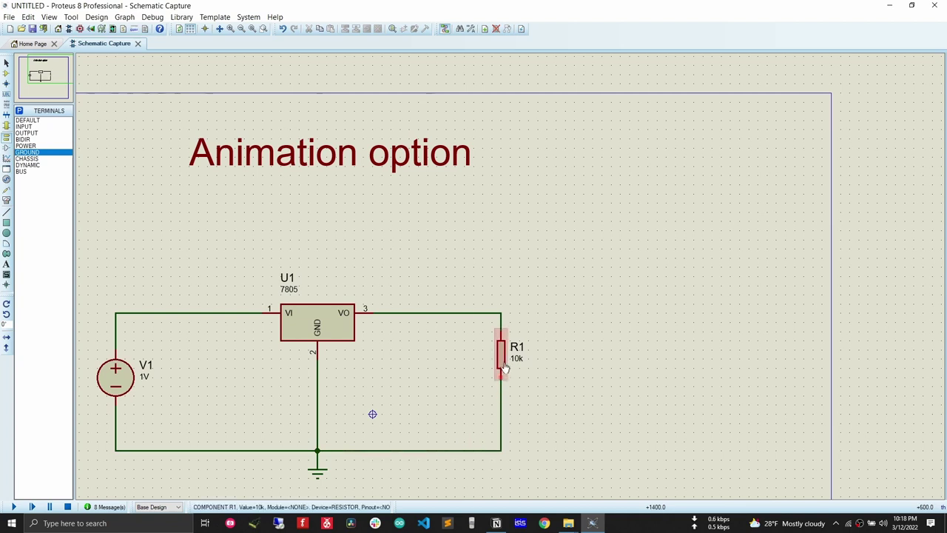
left_click_drag(505, 370, 506, 397)
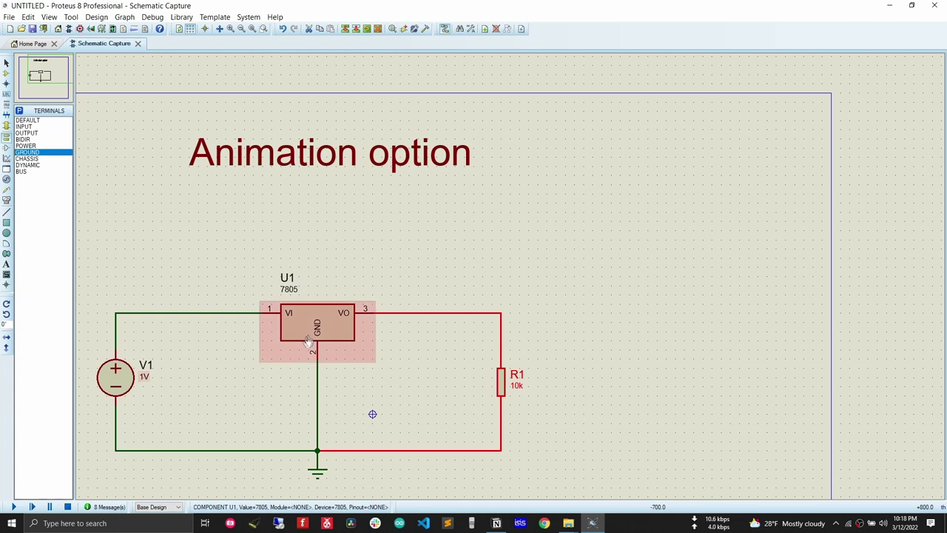
- Set the voltage of source V1 to 8V
double_click(117, 380)
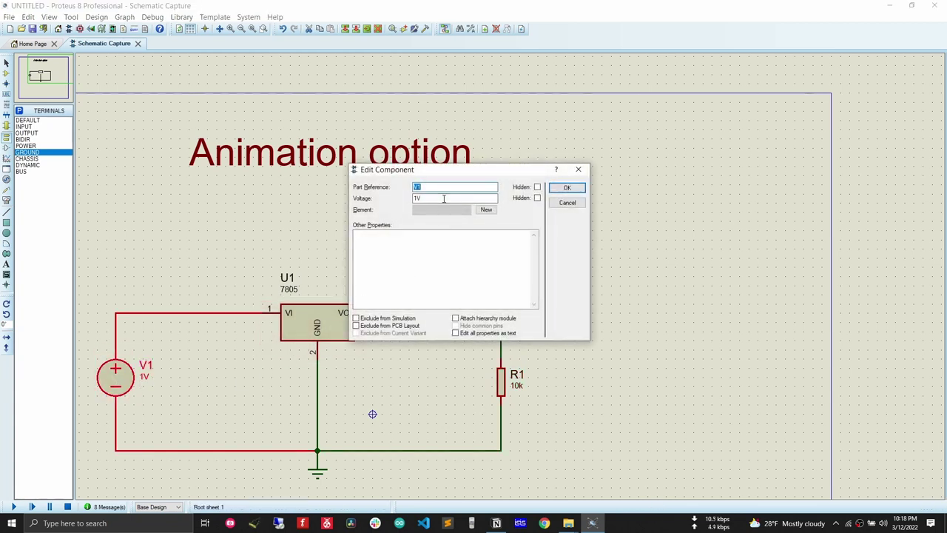
key("Tab")
type("8")
key("Return")
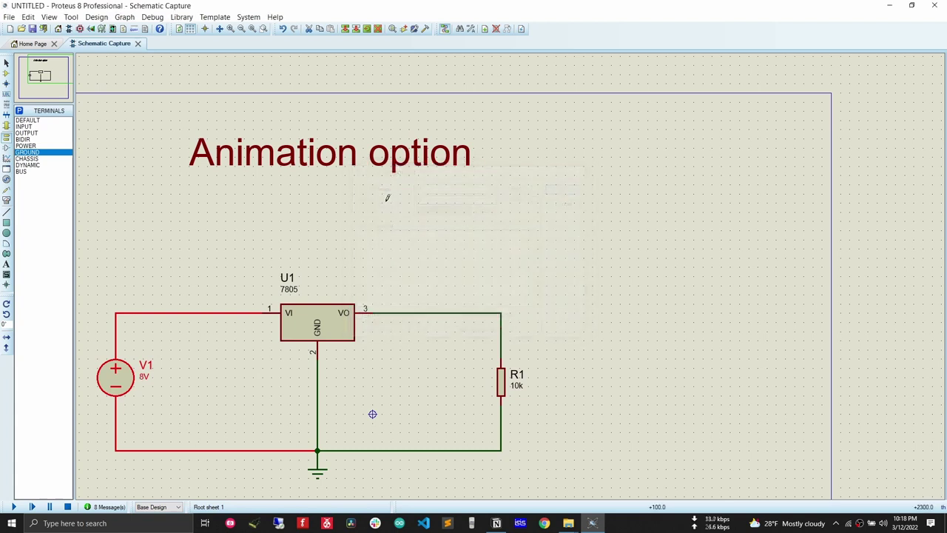
- Set the resistance of R1 to 100 ohms
double_click(501, 384)
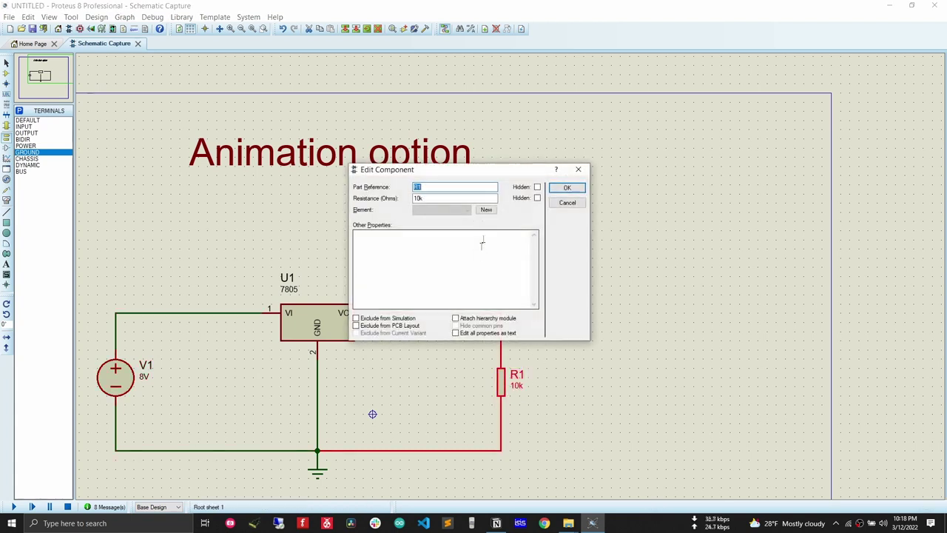
left_click(454, 198)
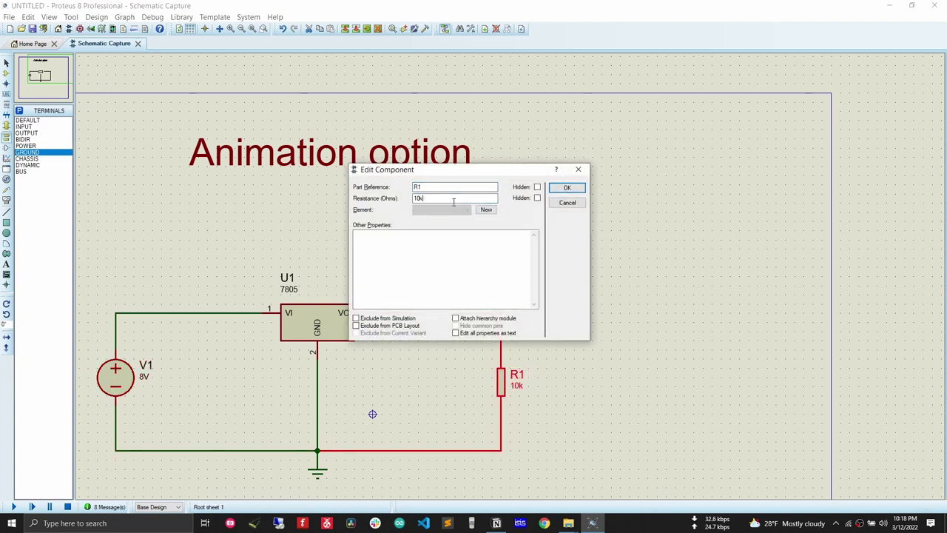
type("0")
key("Return")
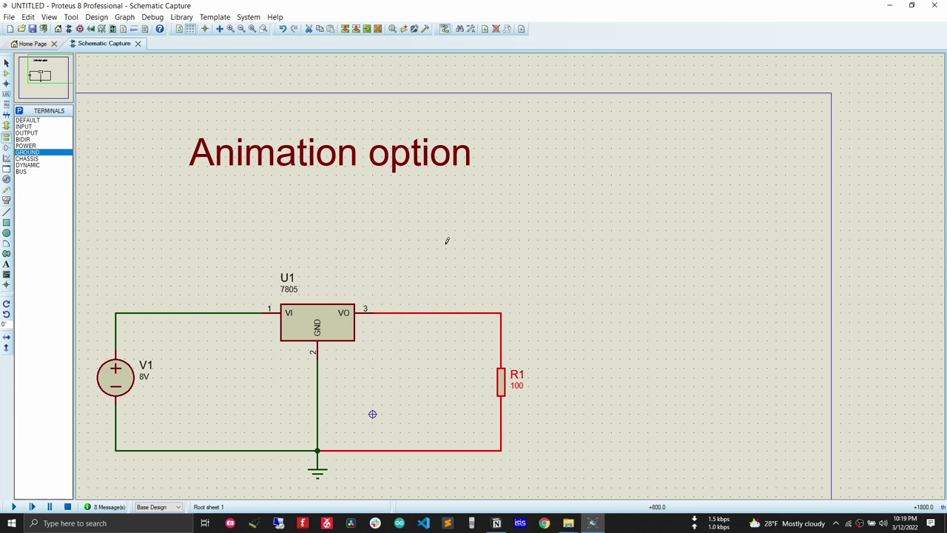
- Move the whole regulator circuit up closer to the Animation option title, and run the simulation briefly before stopping it
scroll(488, 221, "down", 1)
left_click_drag(199, 276, 583, 454)
left_click_drag(390, 314, 395, 264)
scroll(446, 302, "up", 1)
left_click(446, 404)
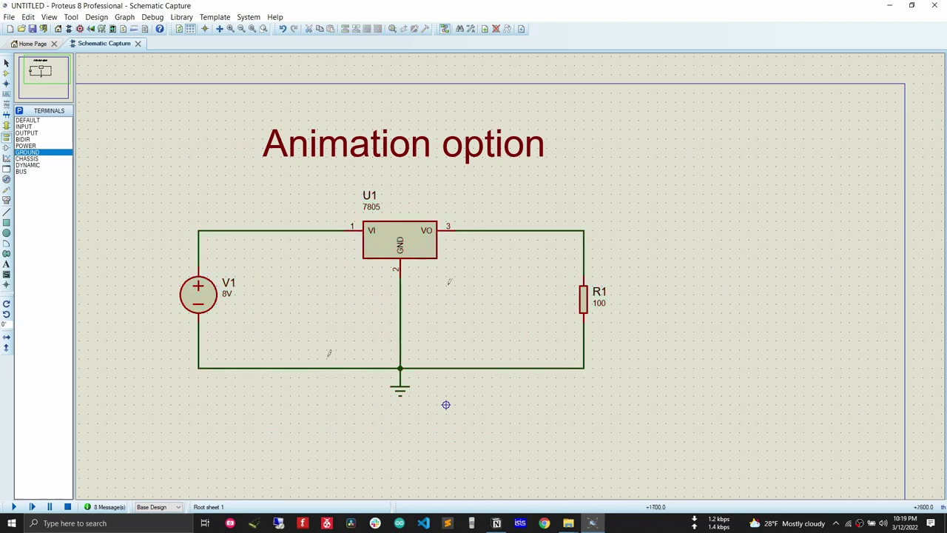
left_click(13, 506)
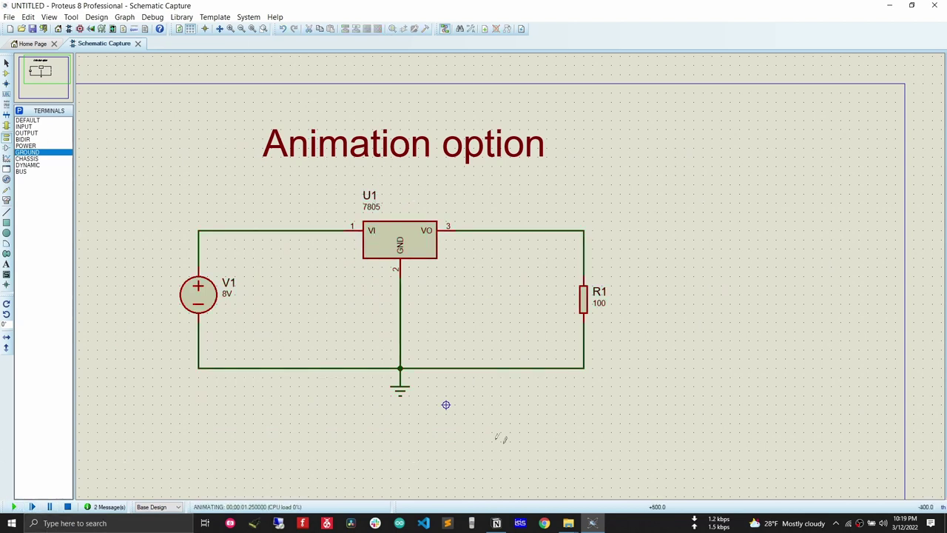
left_click(67, 506)
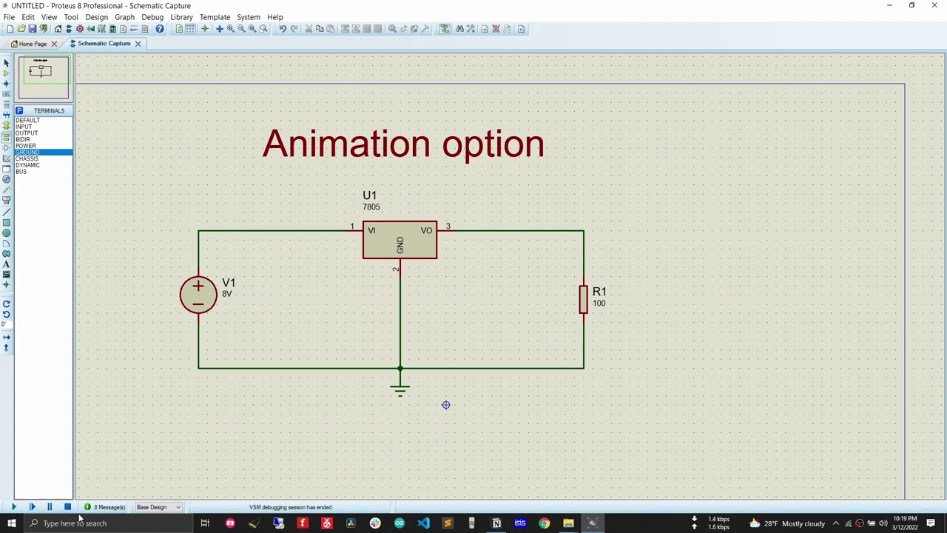
- Place a DC voltmeter to the right of R1, wire it across R1, and run the simulation to read the output voltage
left_click(6, 200)
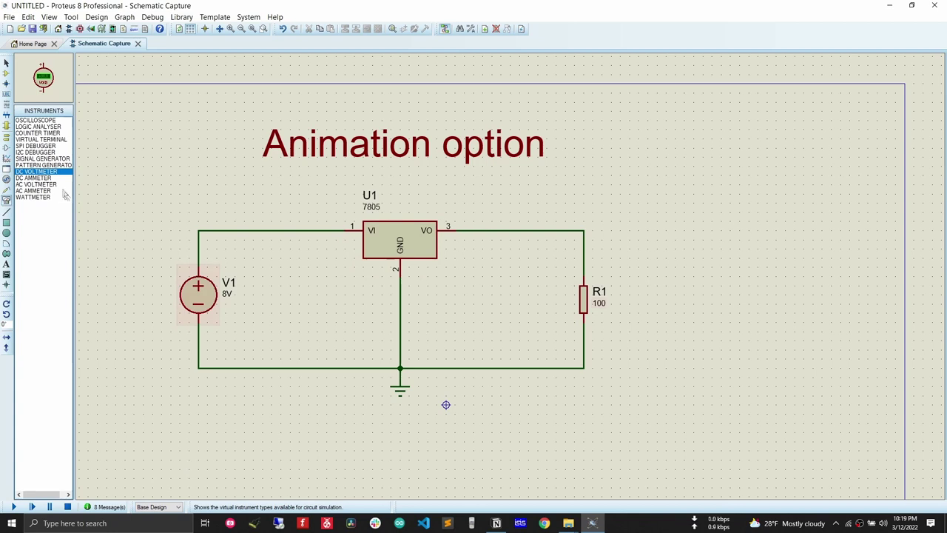
left_click(666, 293)
left_click(665, 265)
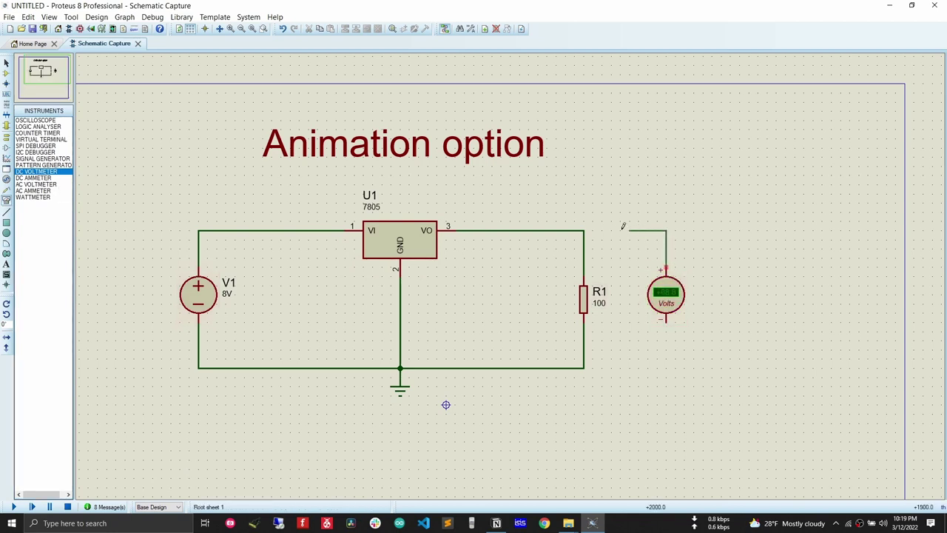
left_click(583, 230)
left_click(665, 320)
left_click(583, 368)
left_click(13, 507)
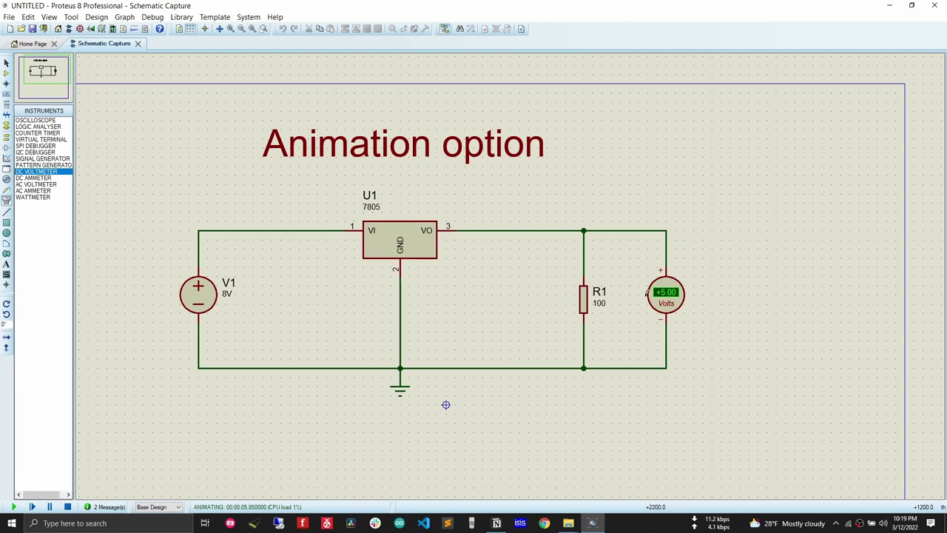
left_click(67, 507)
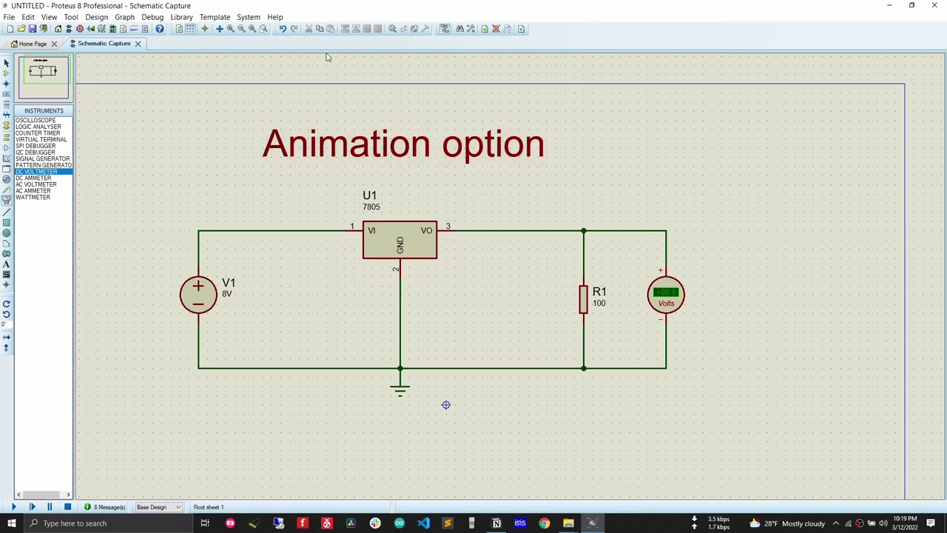
- Enable Show Wire Voltage by Colour and Show Wire Current with Arrows in the animation options and run the simulation
left_click(238, 20)
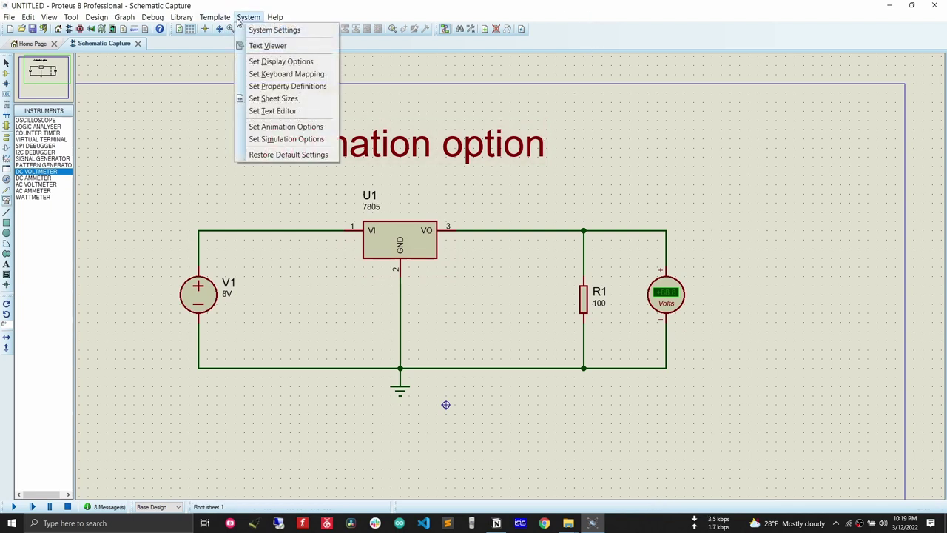
left_click(276, 127)
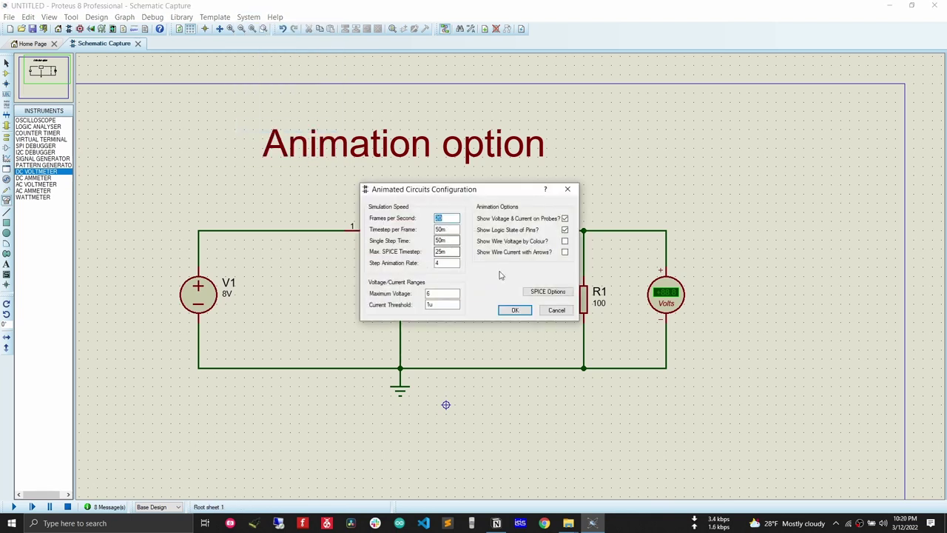
left_click(564, 243)
left_click(564, 253)
left_click(525, 310)
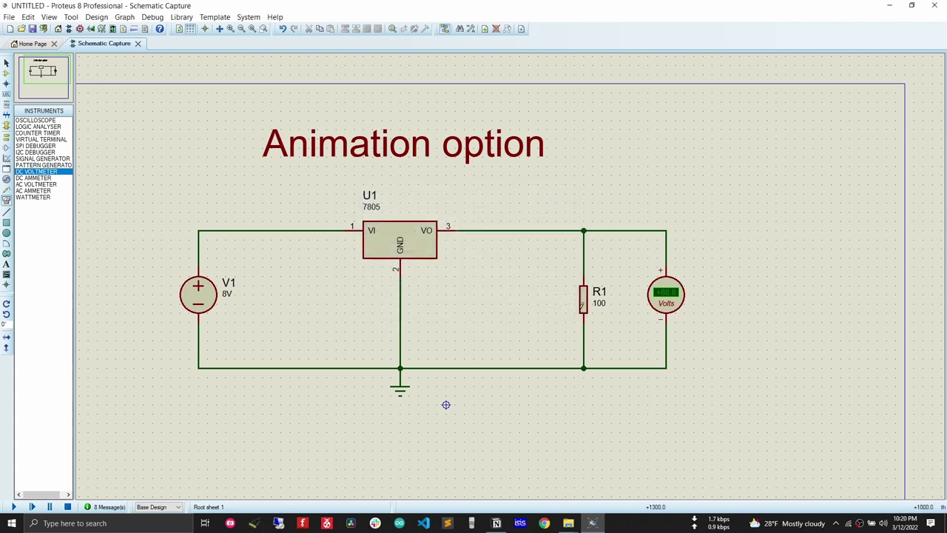
left_click(15, 507)
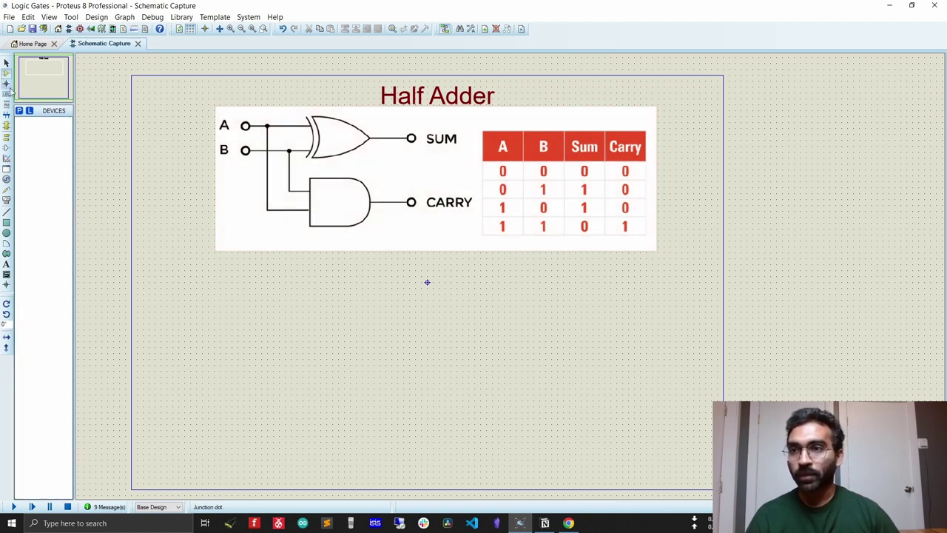
- Search the device library for "xor" and add the simple 2-input XOR gate from the ACTIVE library to the device list
left_click(20, 111)
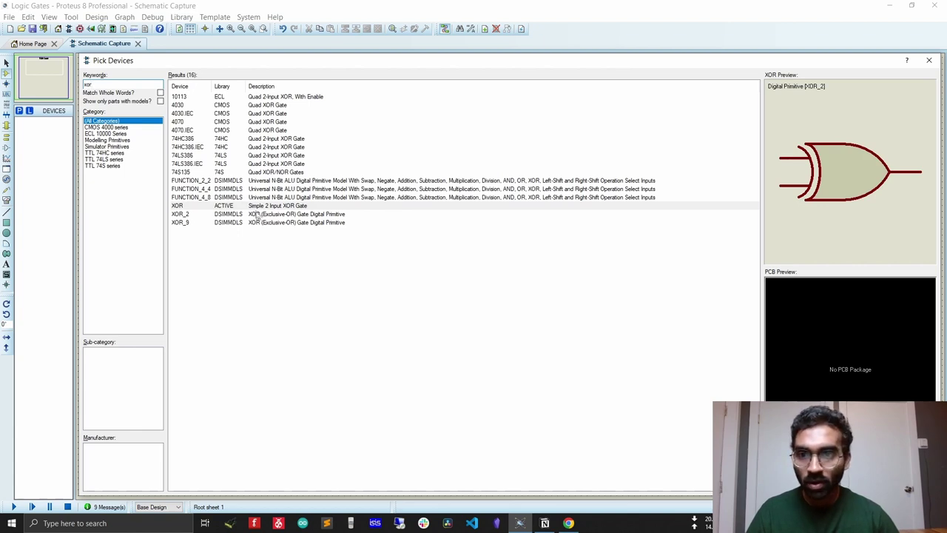
left_click(226, 207)
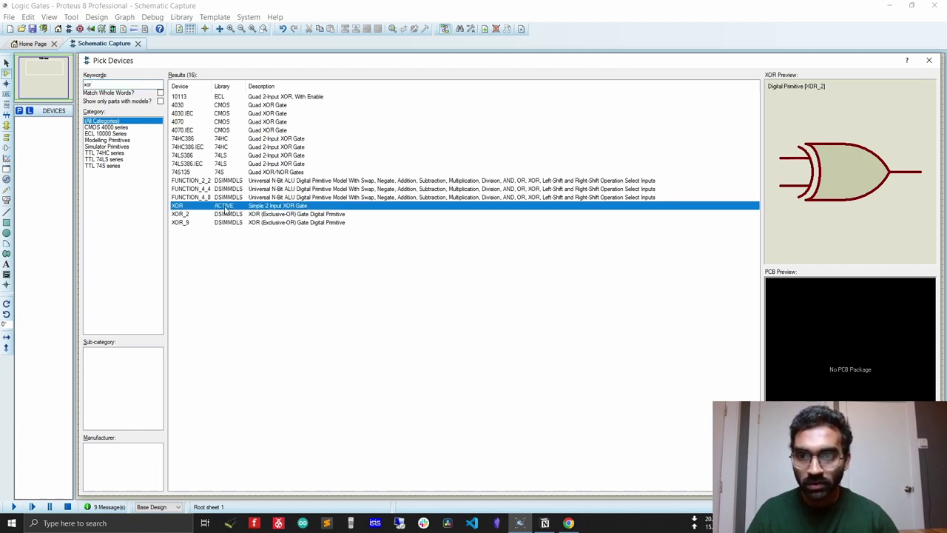
double_click(226, 207)
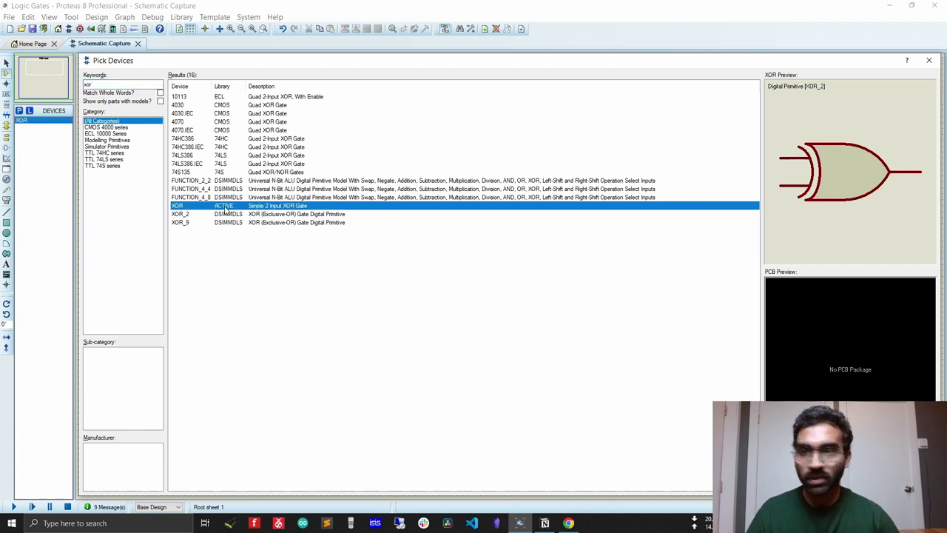
- Search the device library for "and" and add the simple two-input AND gate from the ACTIVE library to the device list
left_click(96, 84)
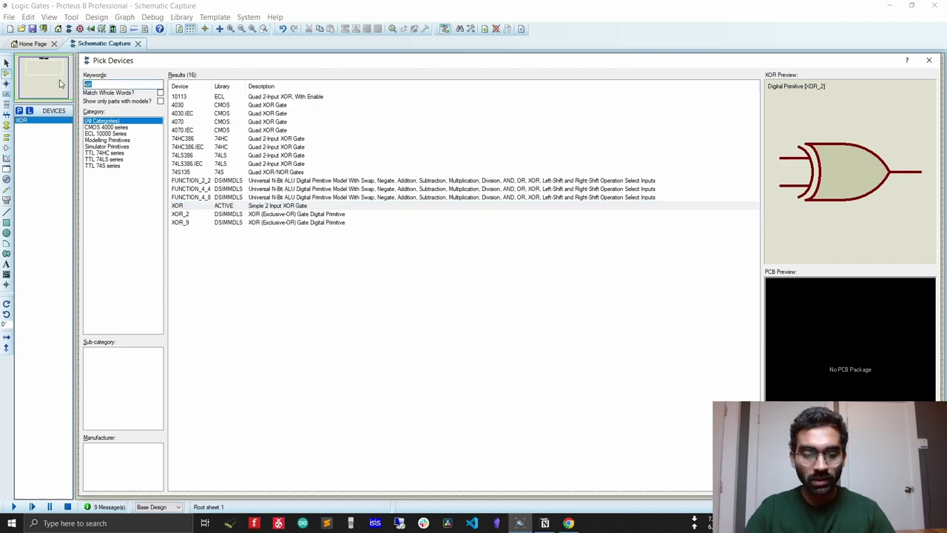
type("and")
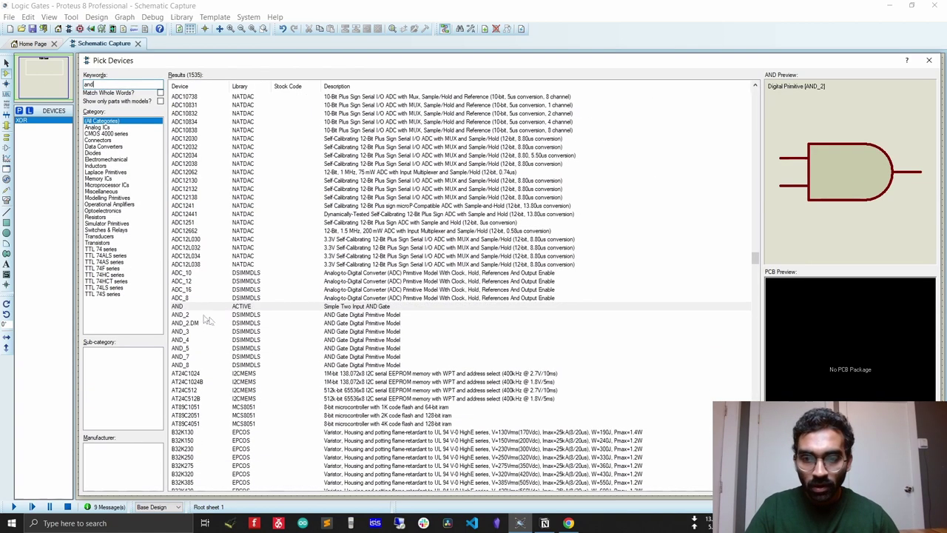
left_click(279, 307)
double_click(280, 310)
- Search the device library for "logic probe" and add LOGICPROBE (BIG) to the device list
left_click(96, 85)
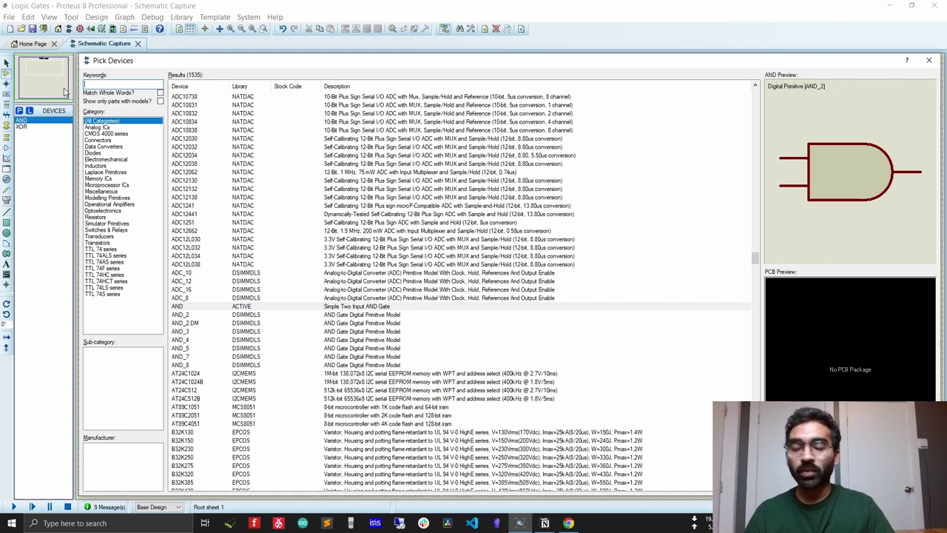
type("logic probe")
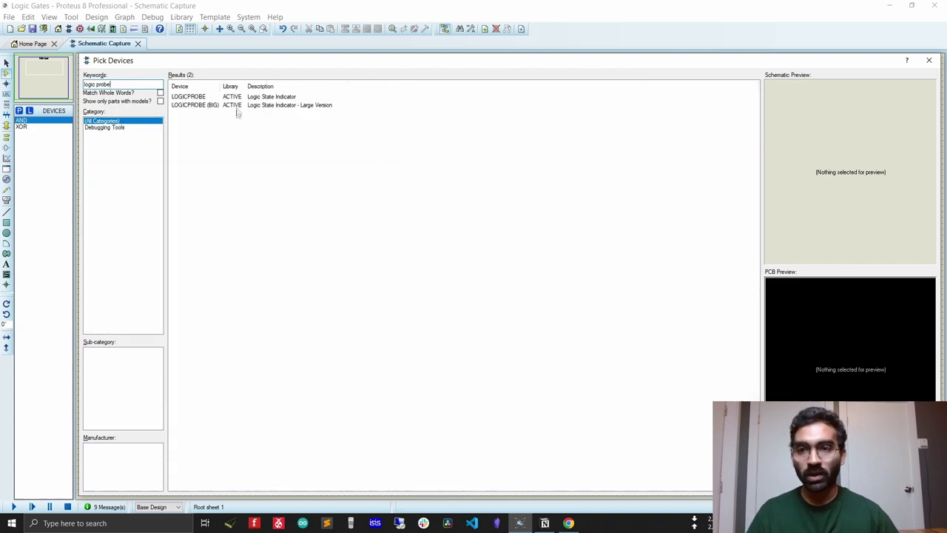
double_click(236, 105)
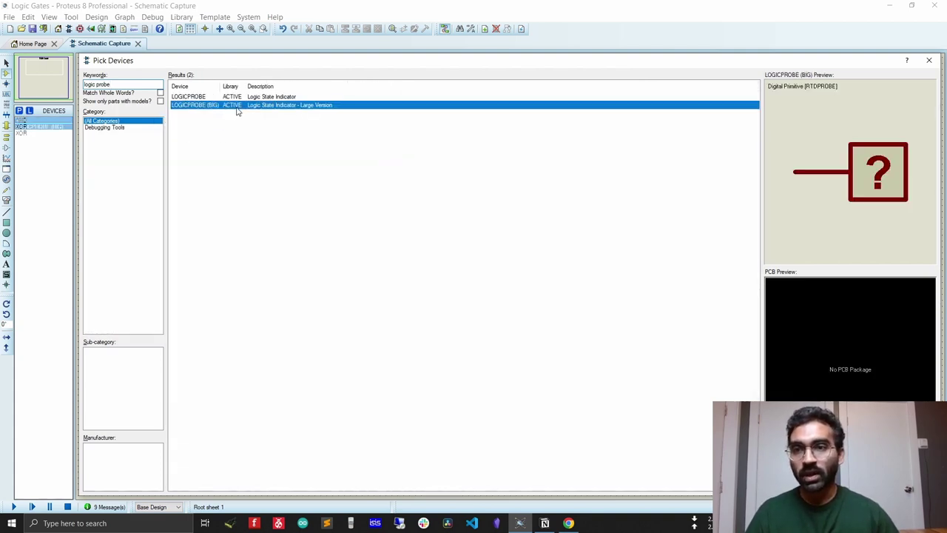
- Search the device library for "logic state" and add LOGICSTATE from the ACTIVE library to the device list
left_click_drag(111, 84, 95, 86)
key("BackSpace")
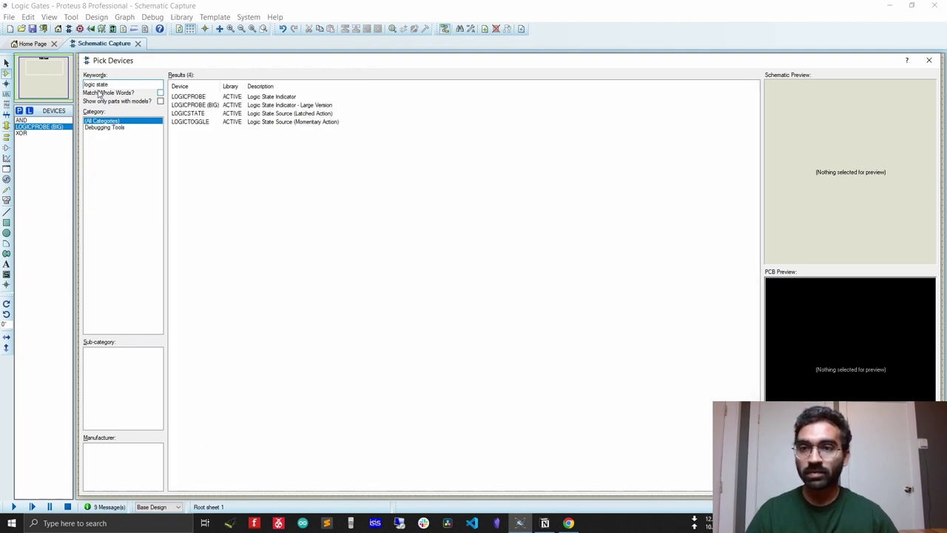
left_click(232, 114)
double_click(232, 114)
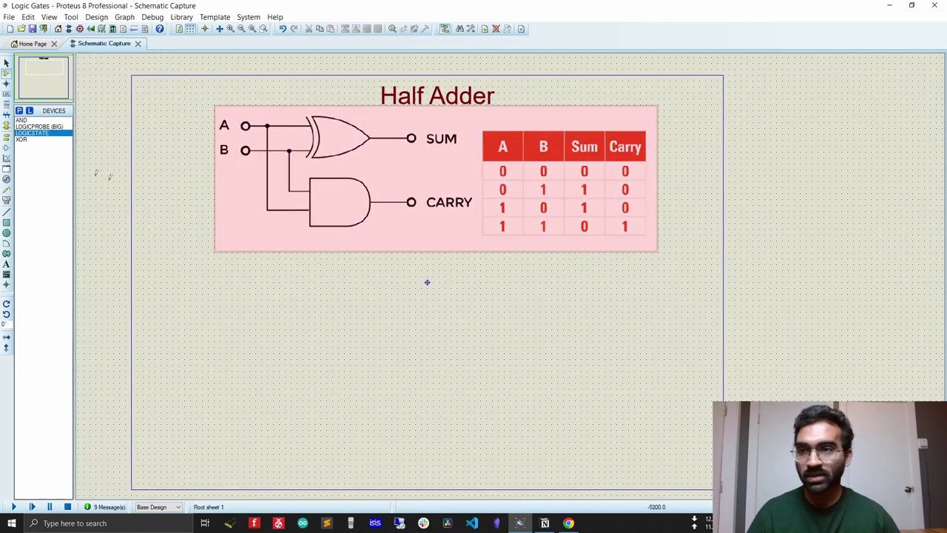
- Place an XOR gate below the half adder picture and an AND gate directly beneath the XOR gate
left_click(27, 139)
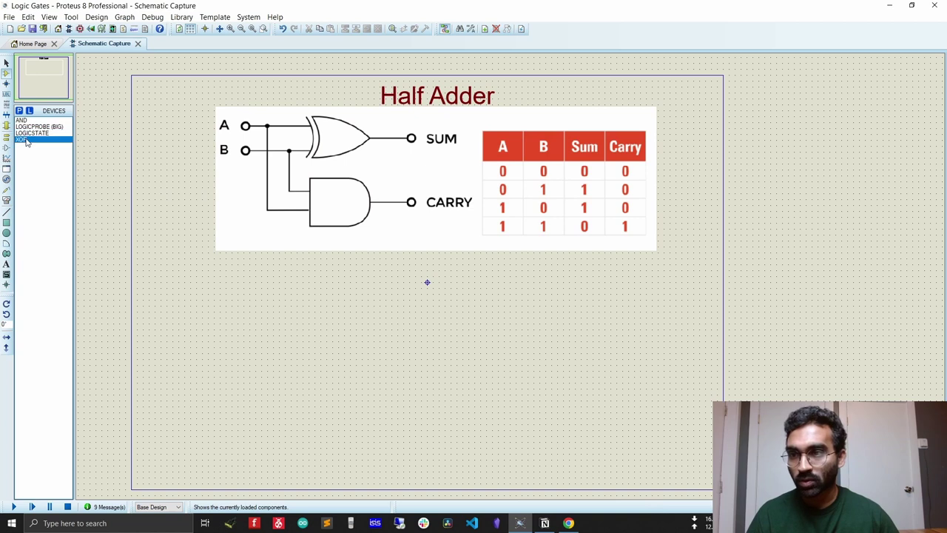
left_click(396, 323)
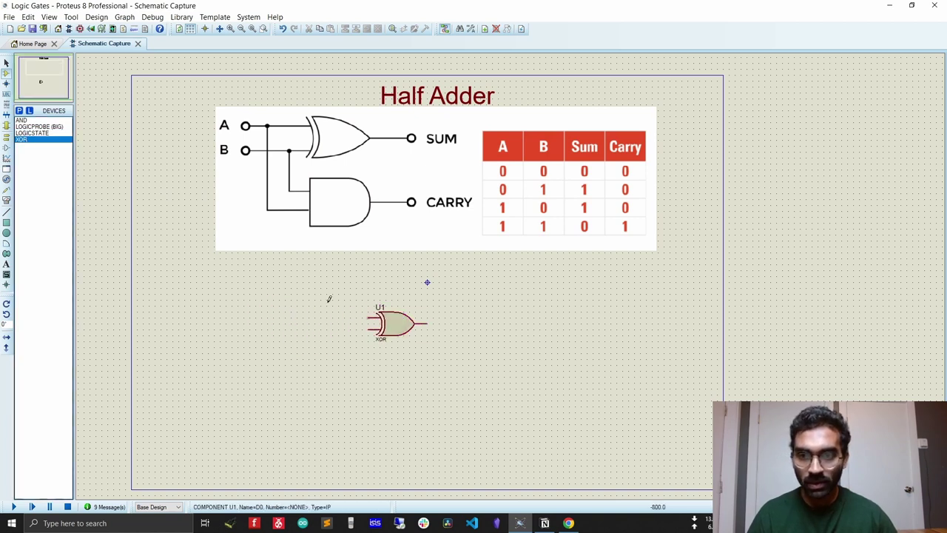
left_click(22, 120)
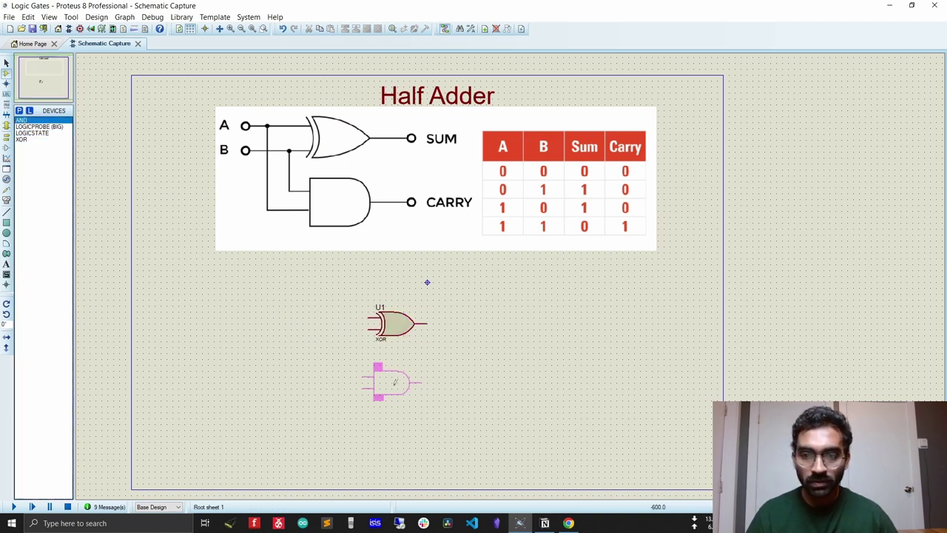
left_click(398, 377)
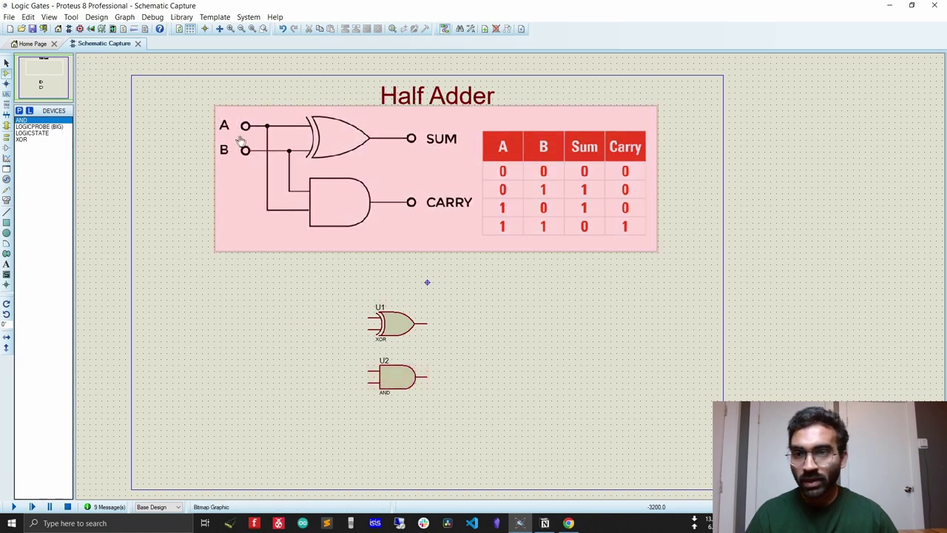
- Place two LOGICSTATE inputs, one above the other, in front of the XOR gate's inputs
left_click(31, 132)
left_click(247, 318)
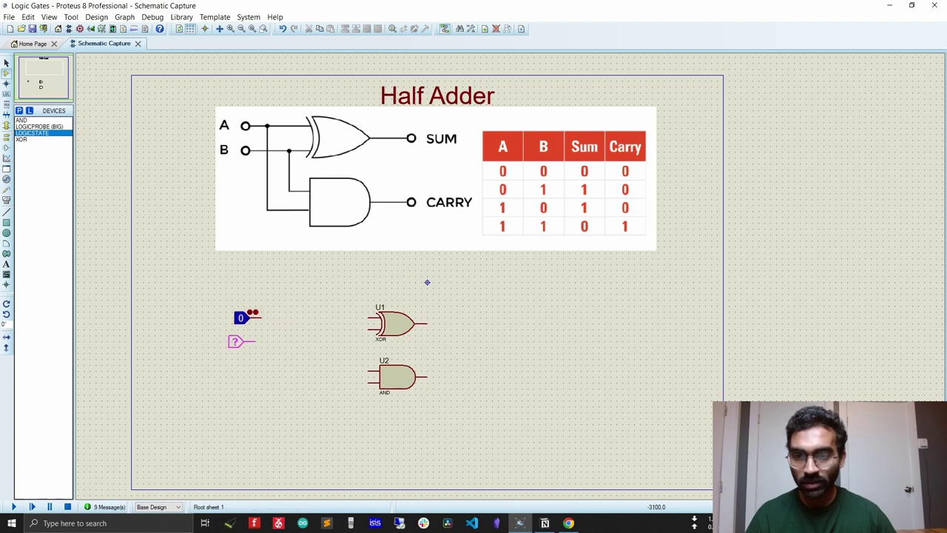
left_click(247, 340)
- Wire the upper logic state to the XOR gate's upper input and the lower logic state to its lower input
left_click(264, 317)
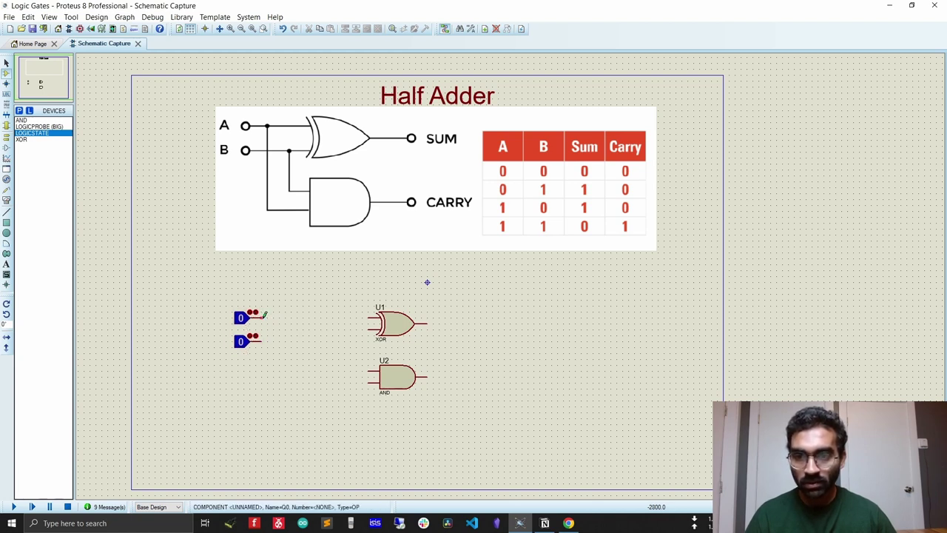
left_click(368, 317)
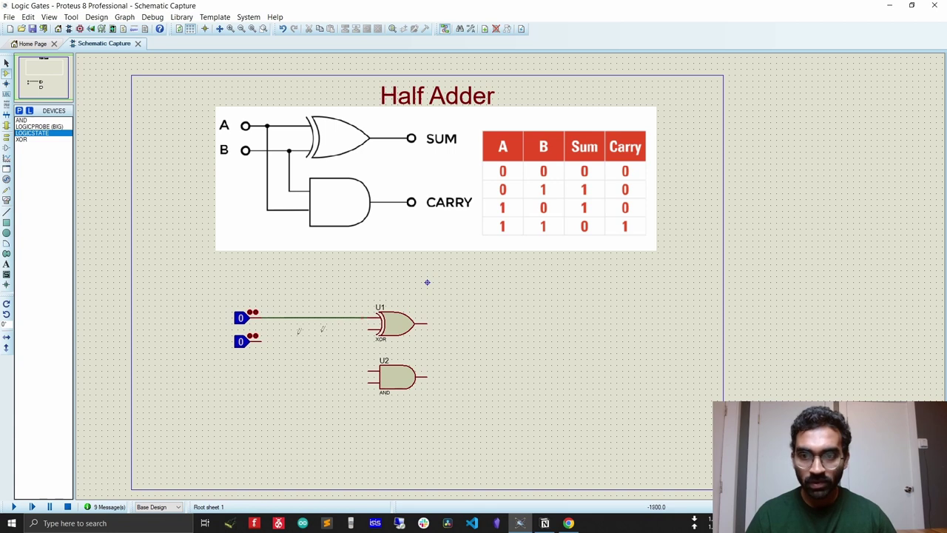
left_click(263, 339)
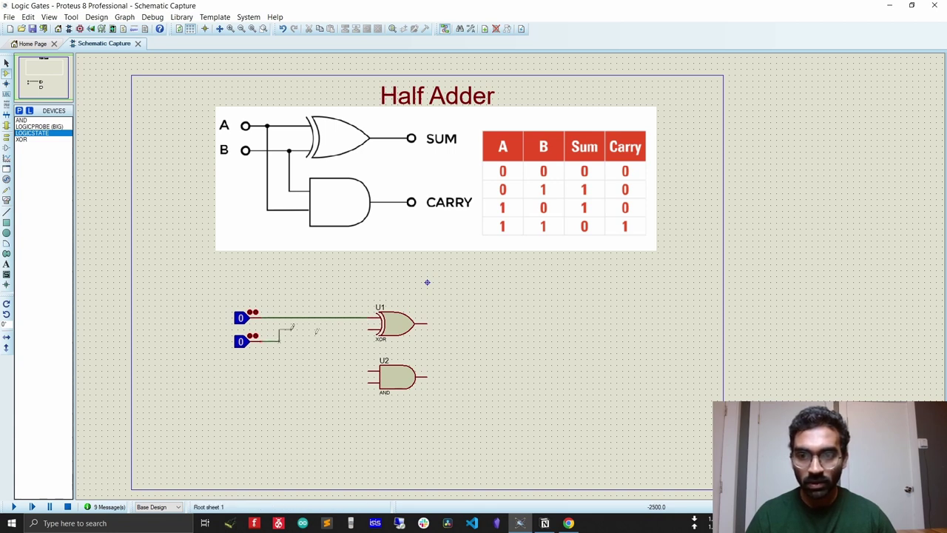
left_click(366, 326)
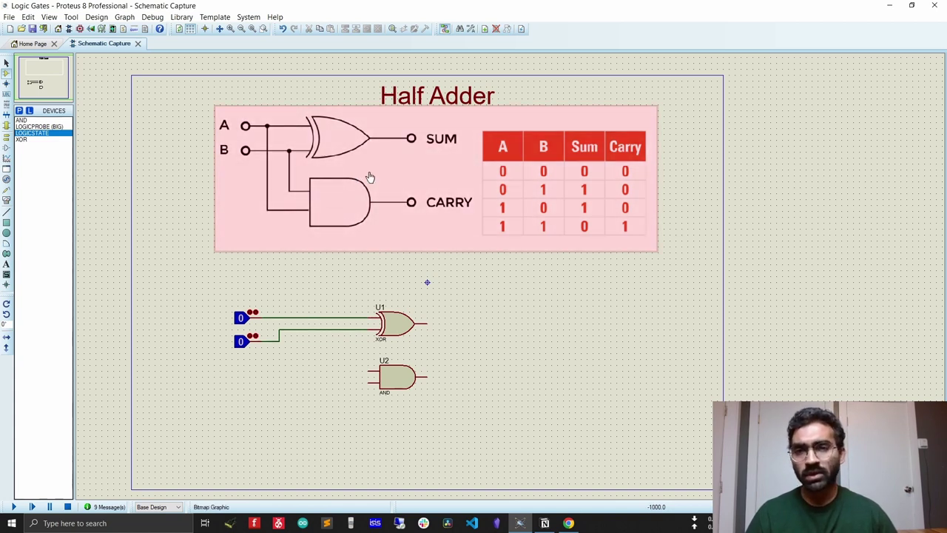
- Wire the AND gate's upper input to the lower logic state's wire and its lower input to the upper logic state's wire
left_click(369, 368)
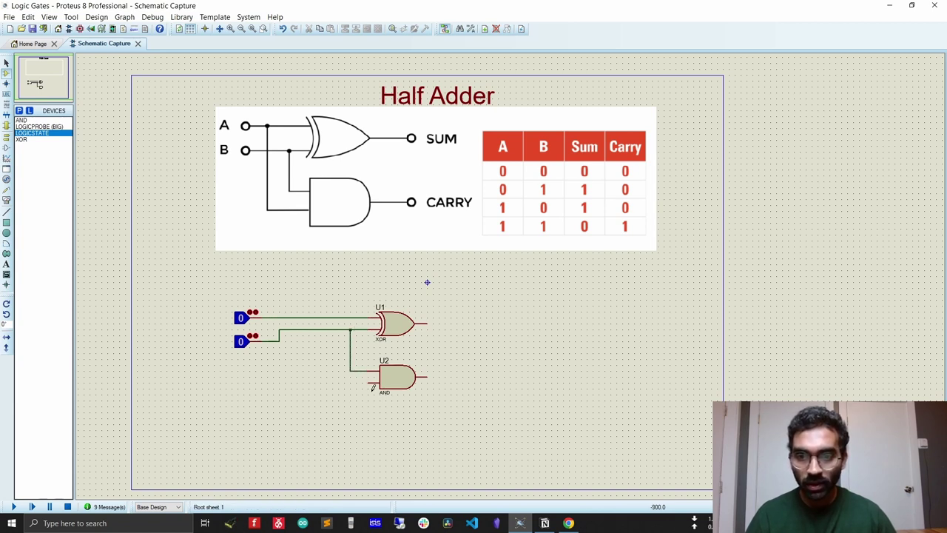
left_click(370, 383)
left_click(338, 316)
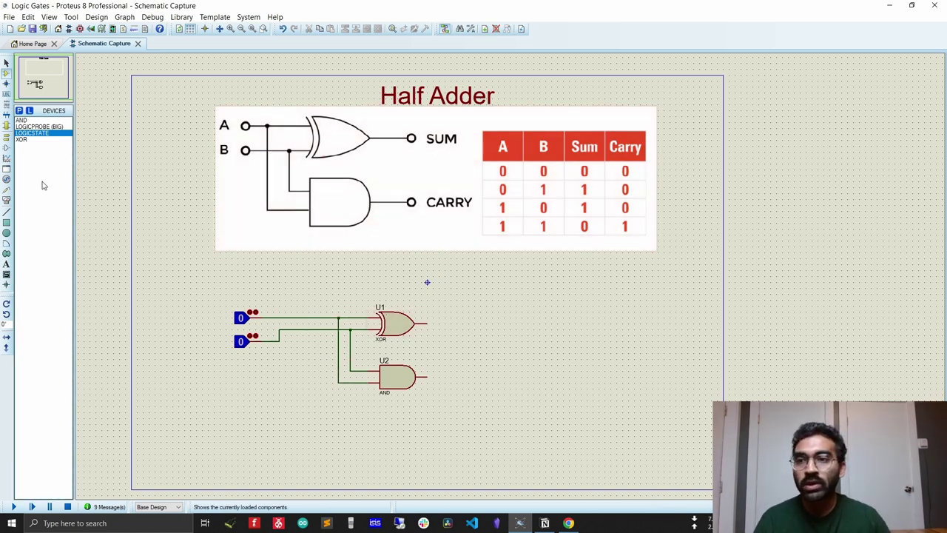
- Place a LOGICPROBE (BIG) beside the XOR gate and wire it to the gate's output
left_click(39, 127)
left_click(470, 324)
left_click(474, 323)
left_click(459, 324)
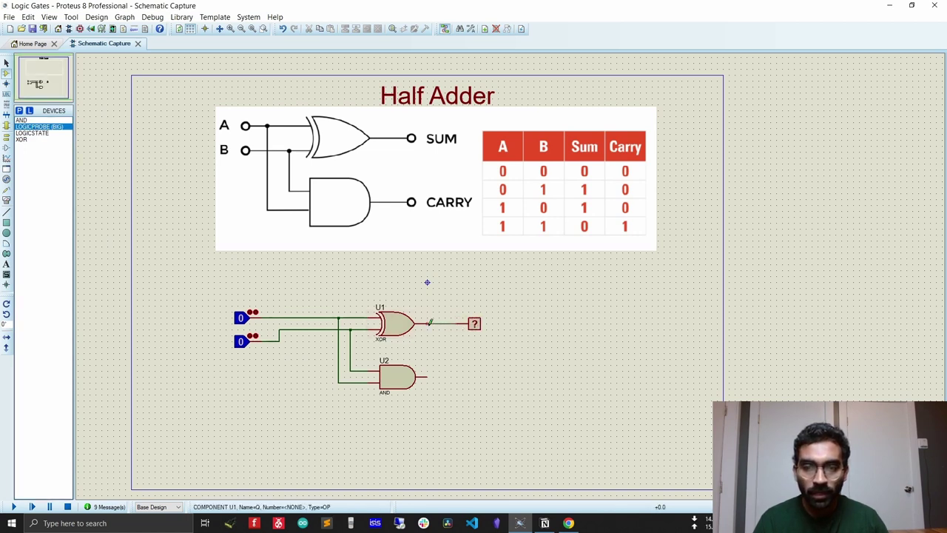
left_click(428, 324)
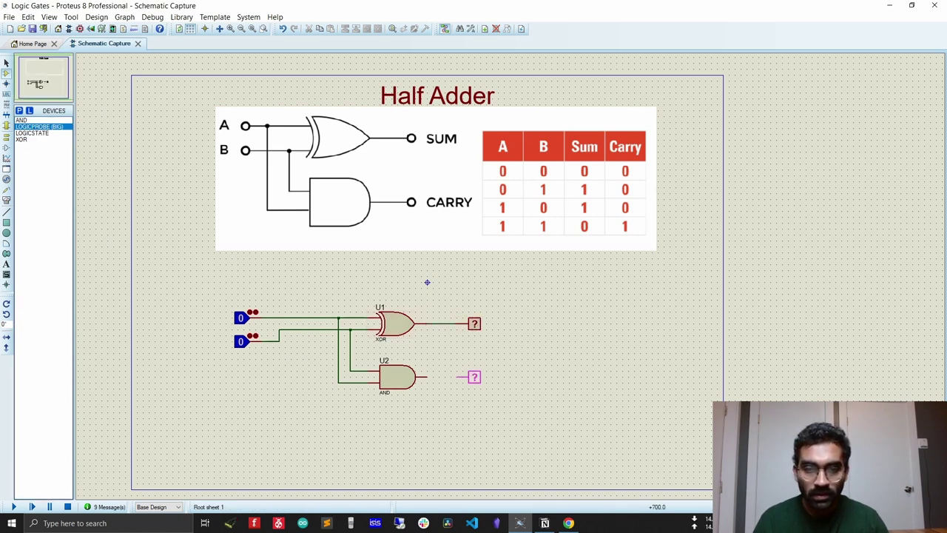
- Place a second logic probe wired to the AND gate's output and move it level with that output
left_click(473, 371)
left_click(451, 372)
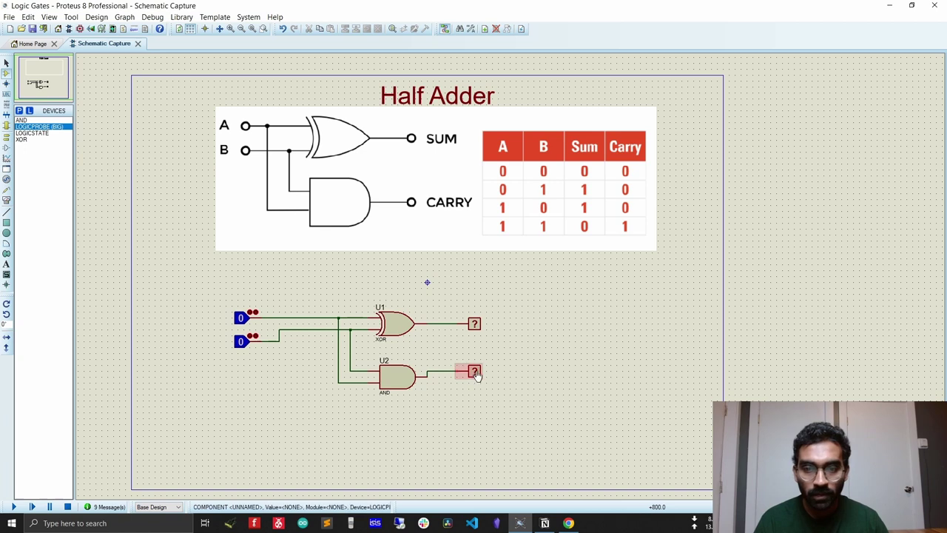
left_click_drag(475, 375, 475, 380)
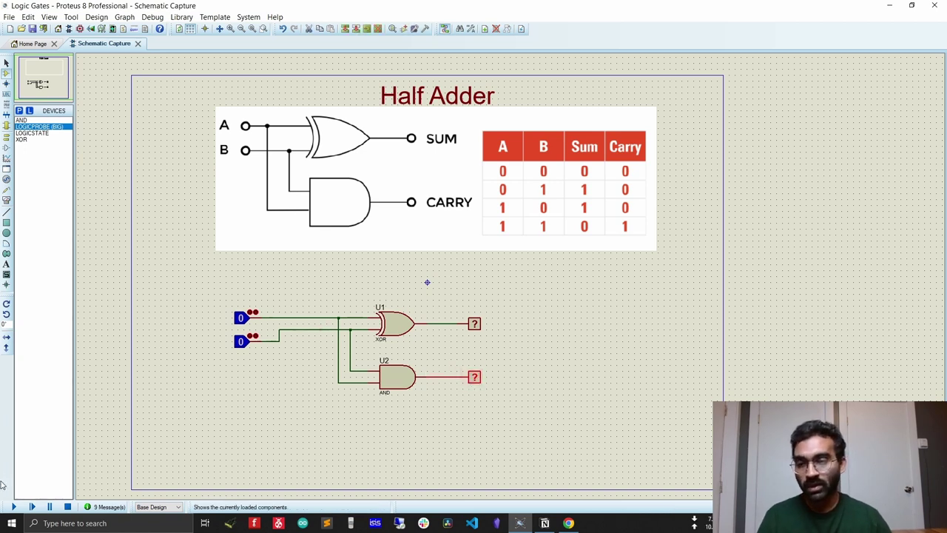
- Run the simulation and toggle the two logic states through 0/1, 1/1, 1/0 and 1/1 to test the truth table
left_click(14, 506)
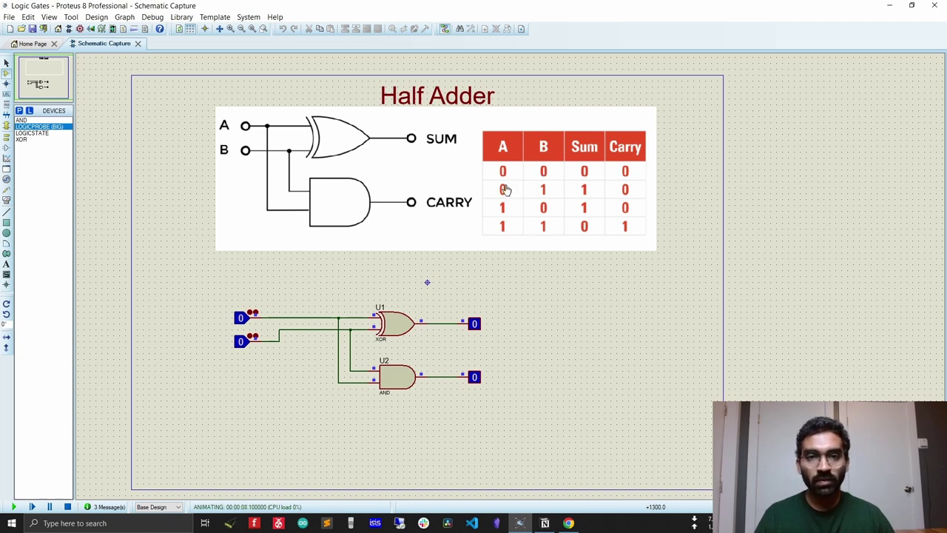
left_click(242, 348)
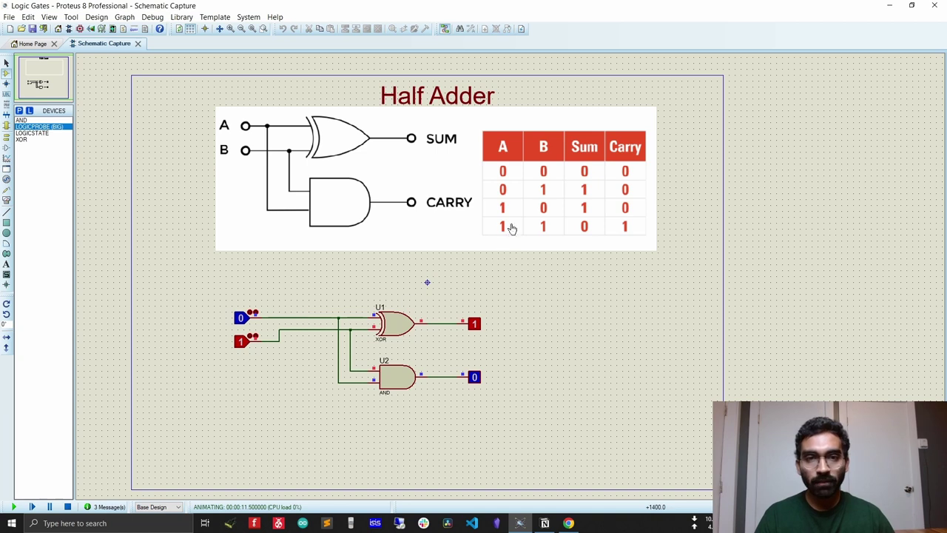
left_click(241, 319)
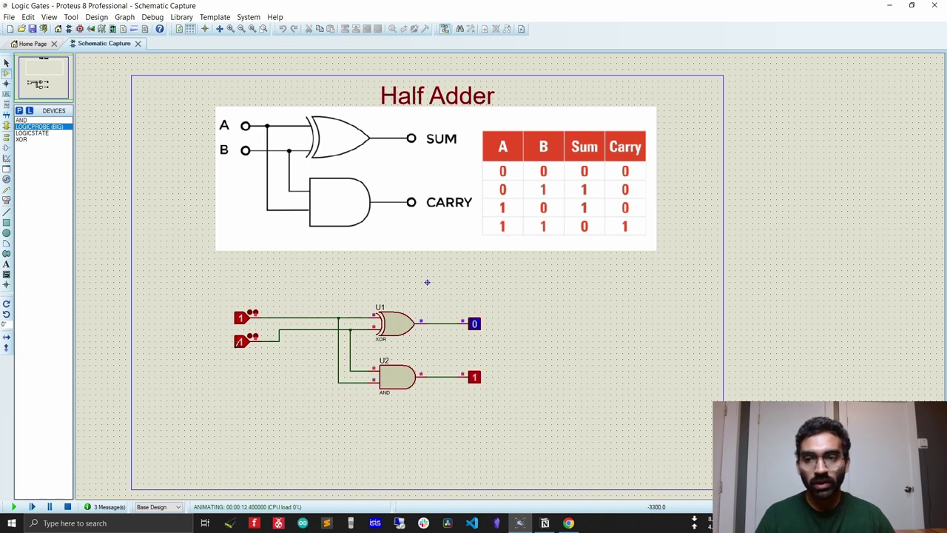
left_click(240, 341)
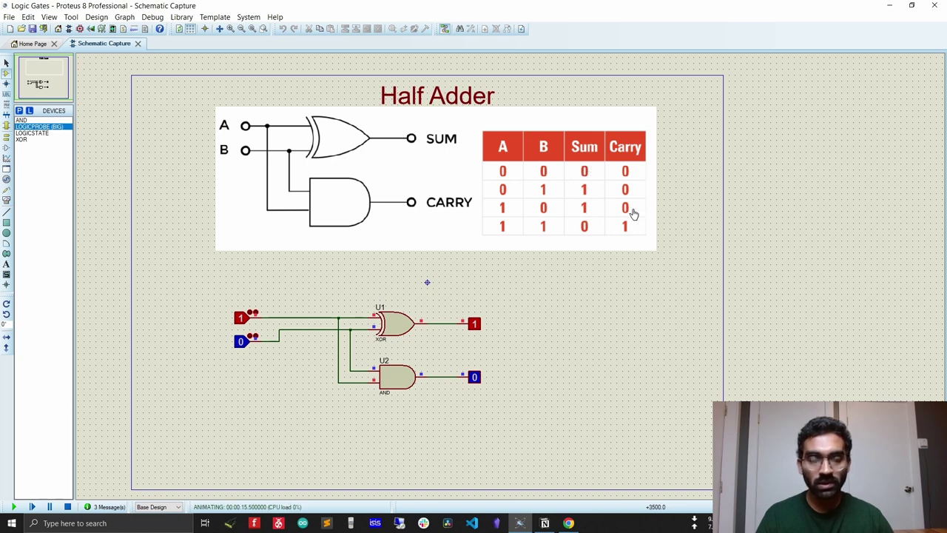
left_click(240, 348)
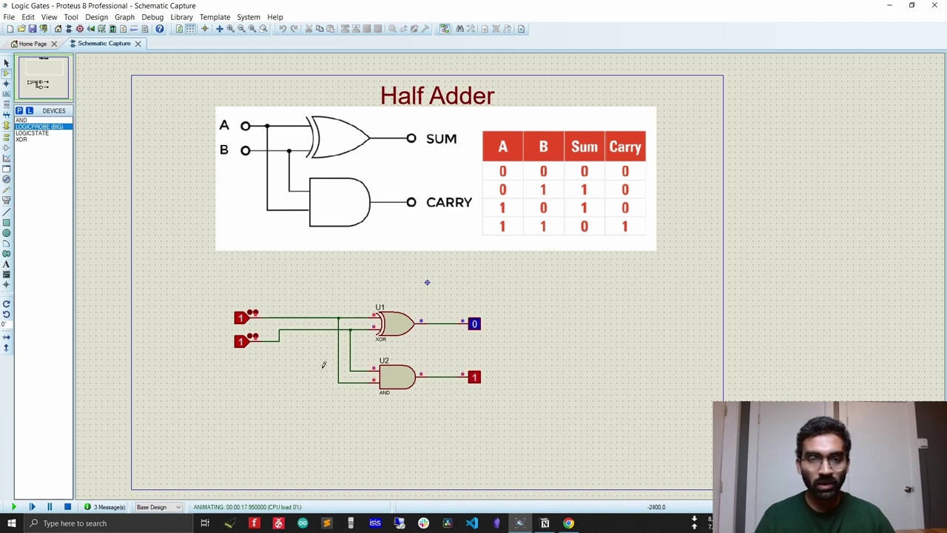
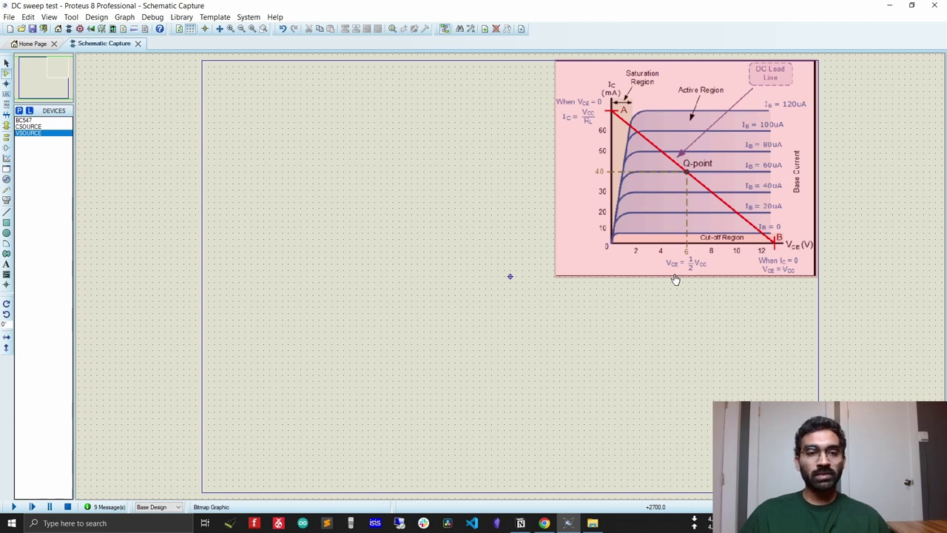
- Search the device library for "bc547" and add the BC547BP (ZETEX) and BC547 (BIPOLAR) transistors to the device list
left_click(688, 371)
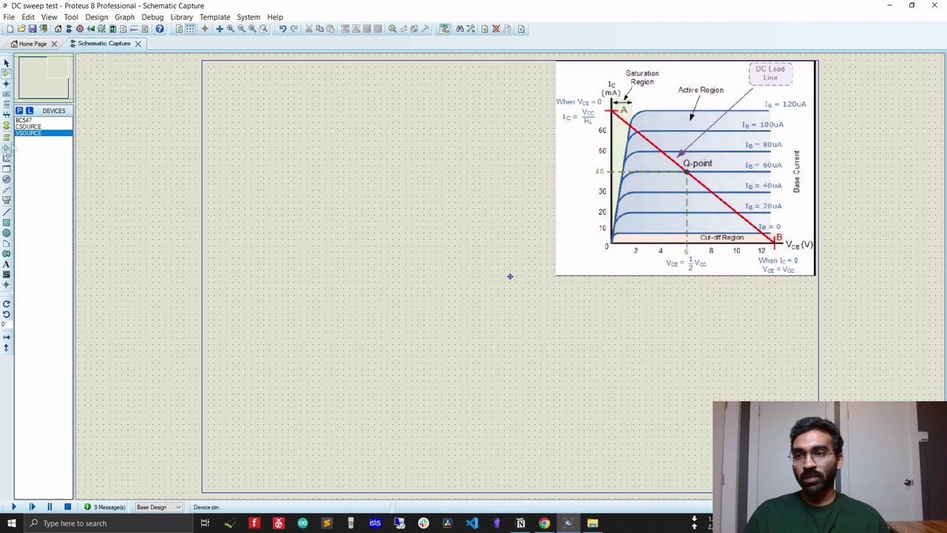
left_click(19, 110)
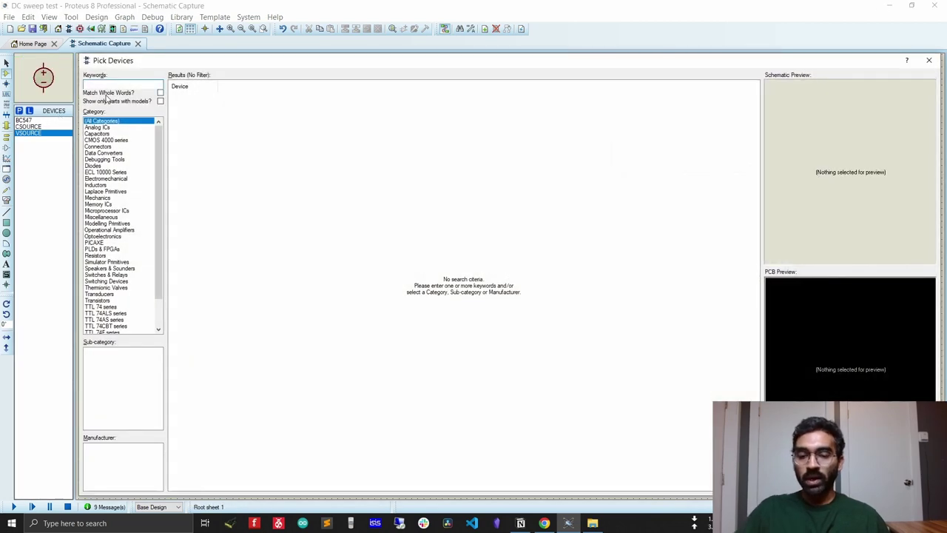
type("bc547")
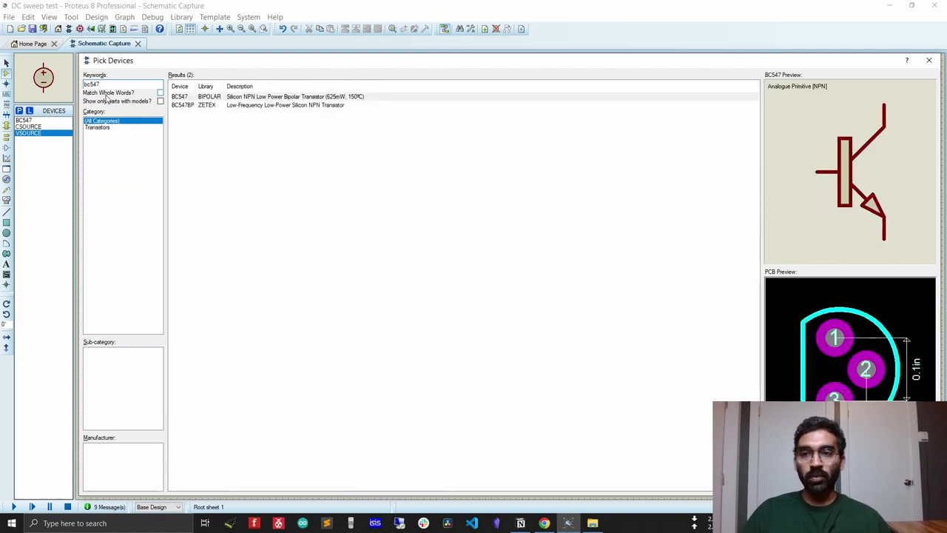
left_click(271, 105)
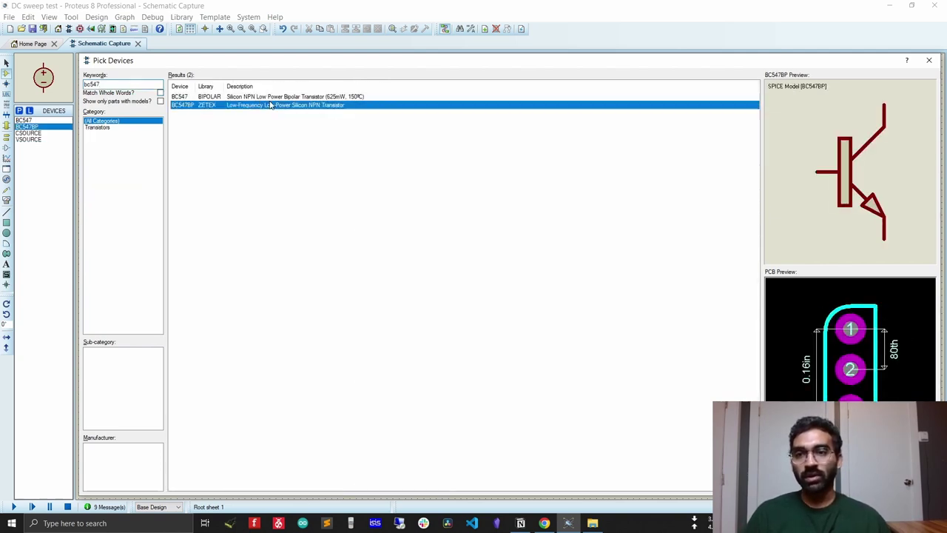
double_click(271, 103)
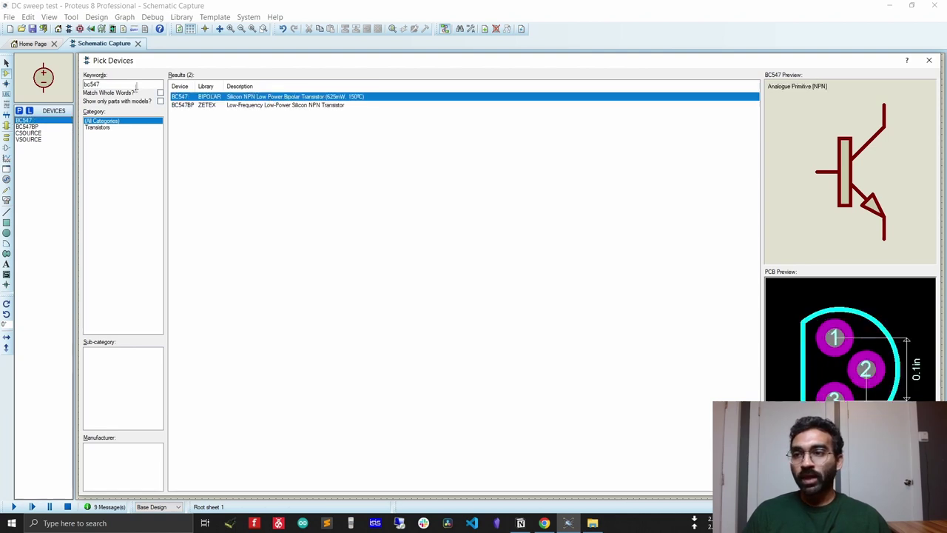
- Search the device library for "dc source", pick the CSOURCE current source and VSOURCE voltage source, and finish picking devices
left_click_drag(135, 85, 63, 83)
type("dc source")
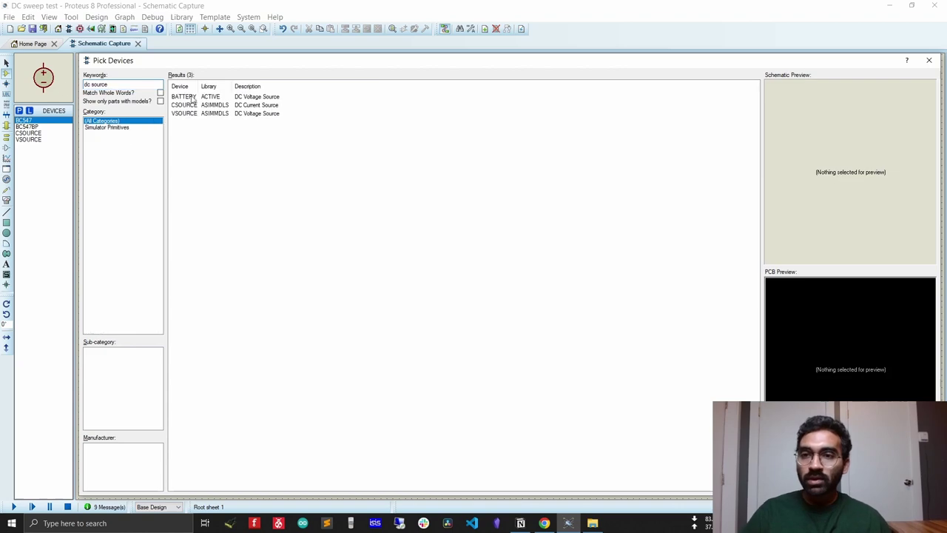
left_click(237, 105)
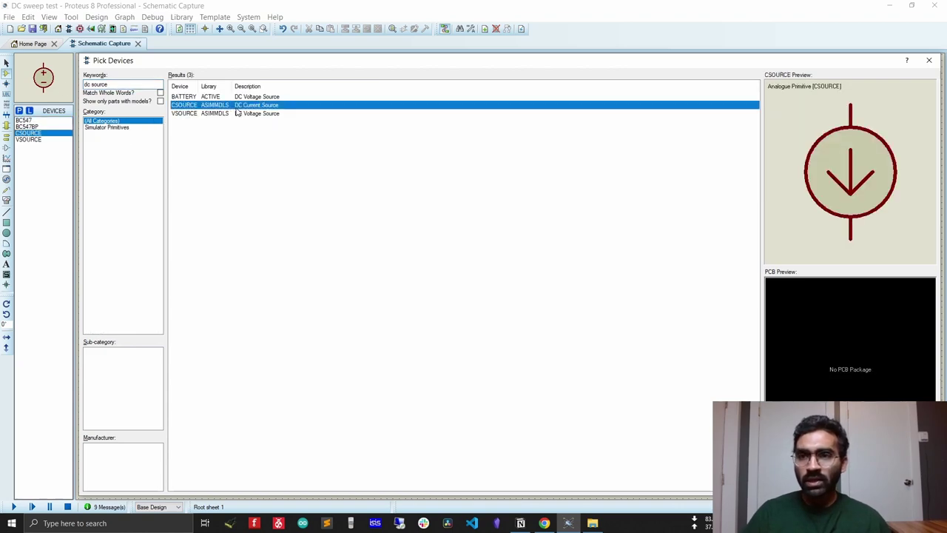
left_click(240, 114)
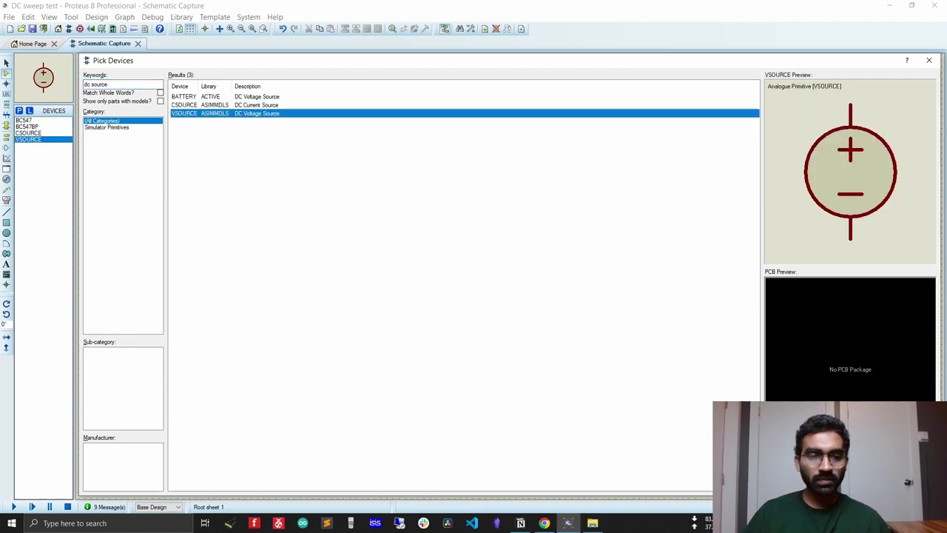
key("Return")
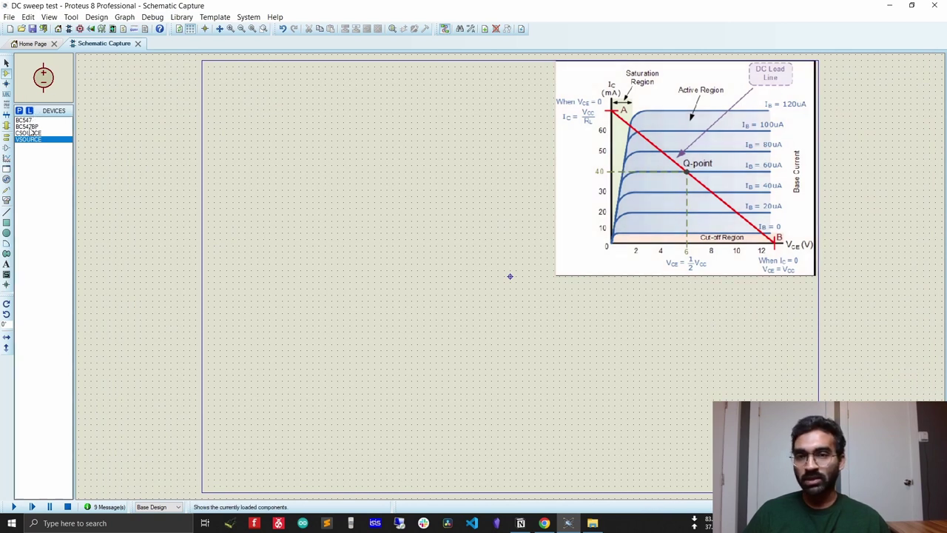
- Place a BC547 transistor on the empty area of the sheet beside the load line picture
left_click(25, 120)
left_click(309, 192)
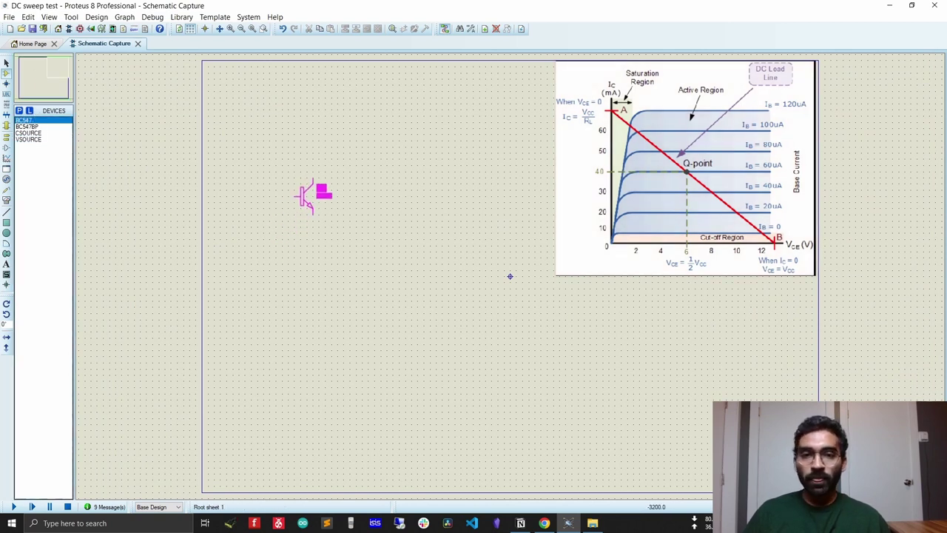
left_click(353, 183)
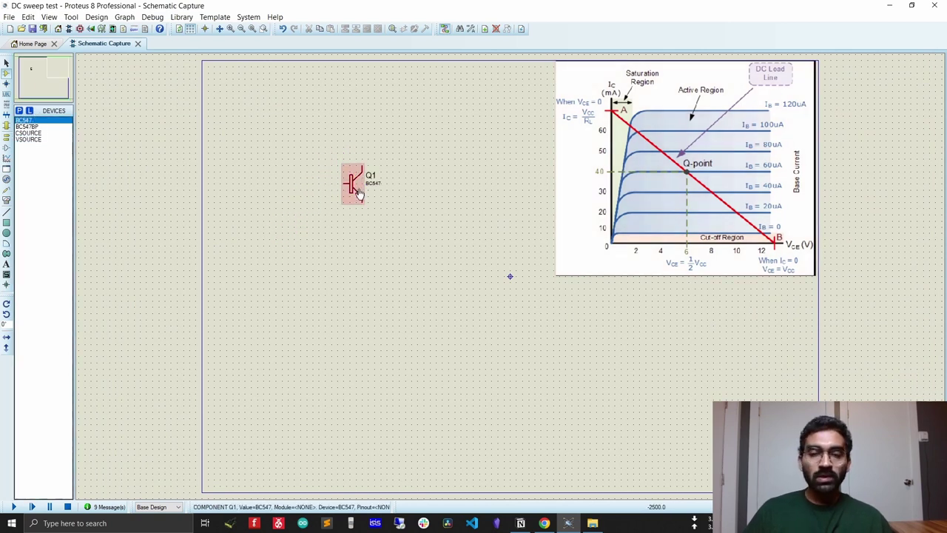
left_click(618, 266)
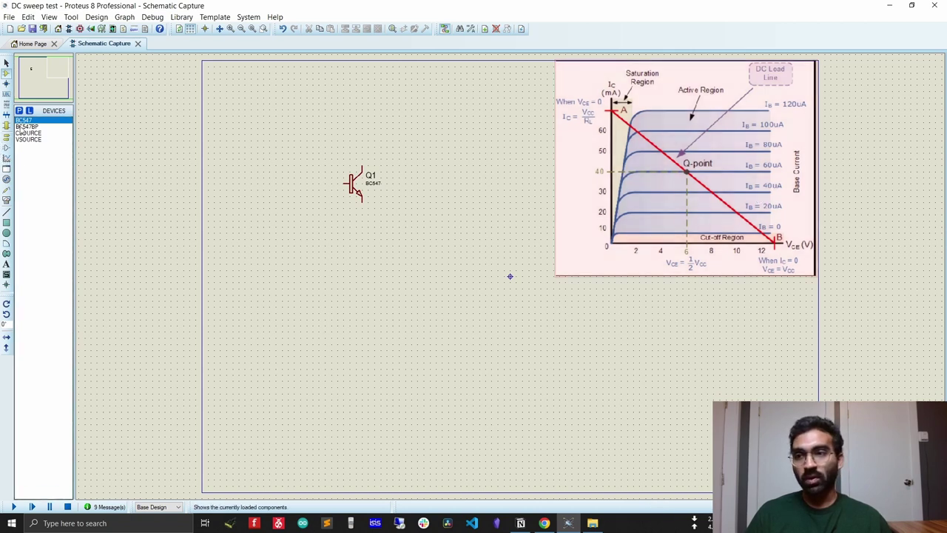
- Place a CSOURCE current source, rotated 180° so its arrow points up, on the base side of the transistor
left_click(34, 133)
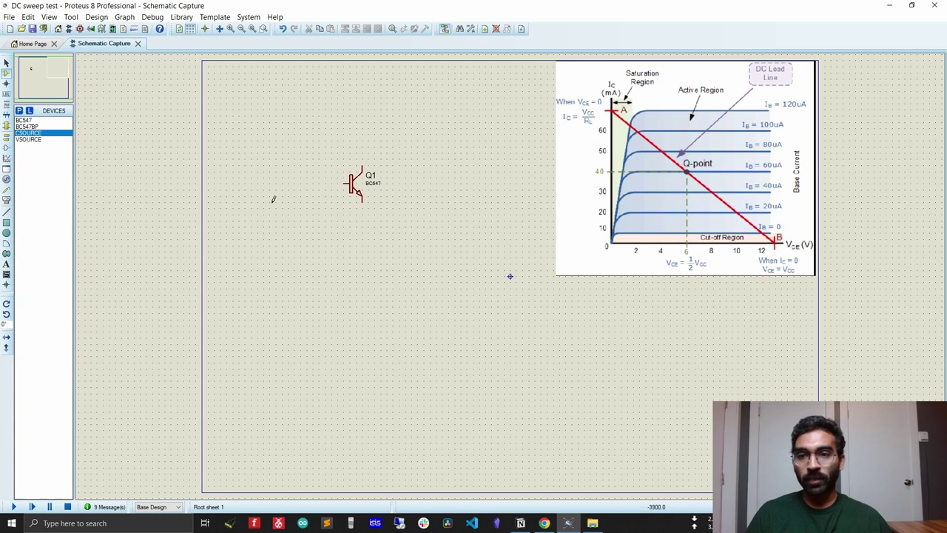
key("KP_Subtract")
key("KP_Subtract")
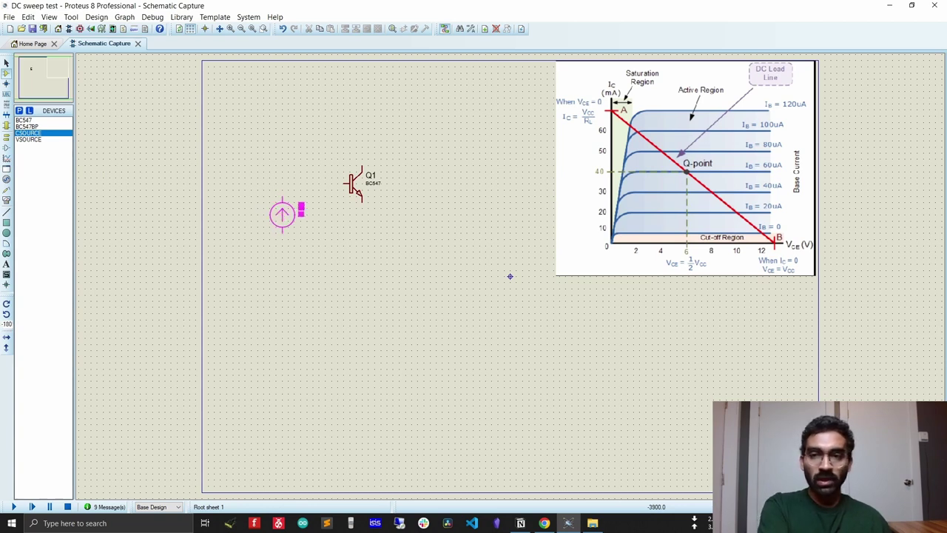
left_click(282, 215)
left_click(283, 193)
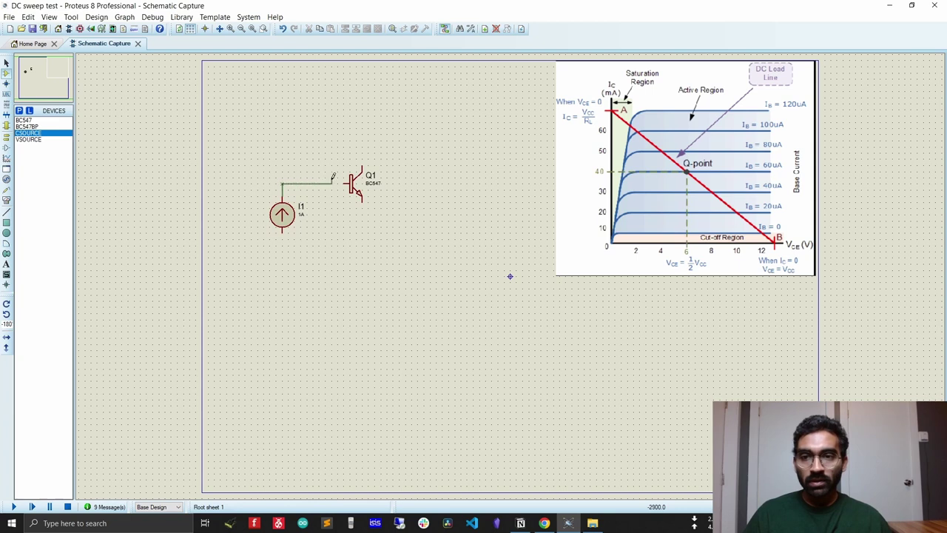
key("Escape")
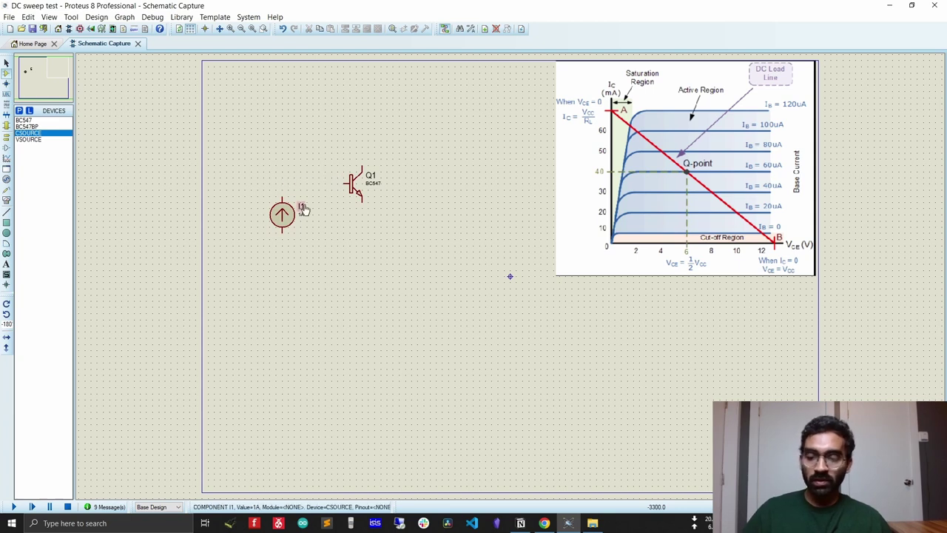
left_click(304, 204)
key("Delete")
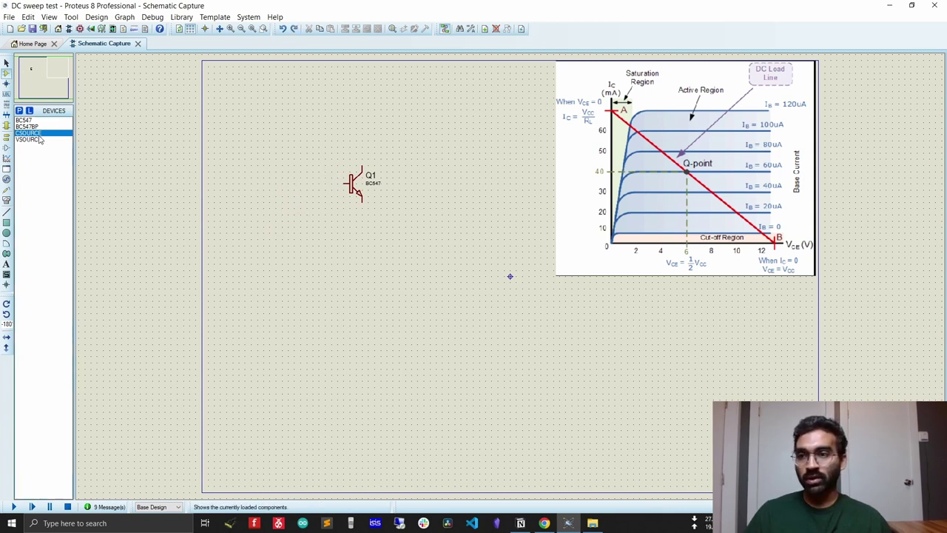
left_click(285, 208)
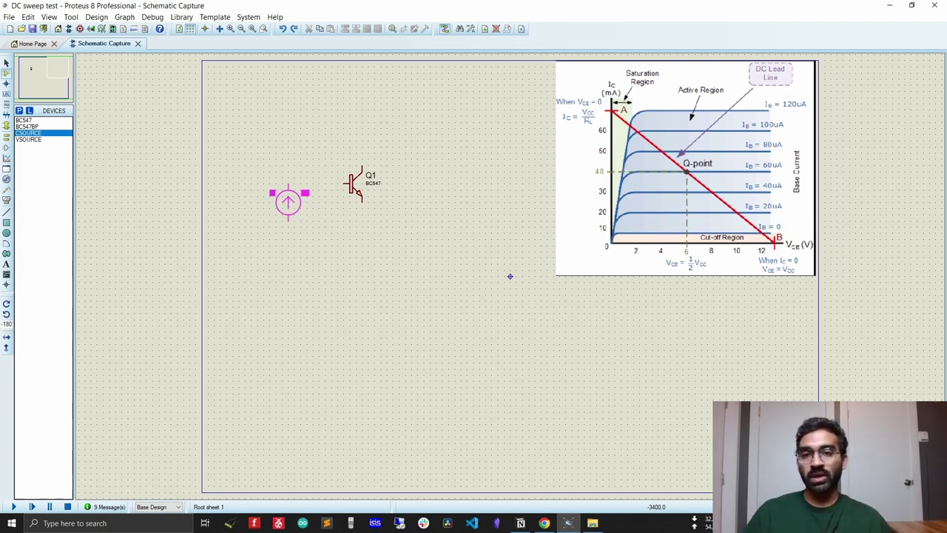
left_click(288, 208)
- Place a VSOURCE voltage source with its positive terminal facing up on the collector side of the transistor
left_click(25, 139)
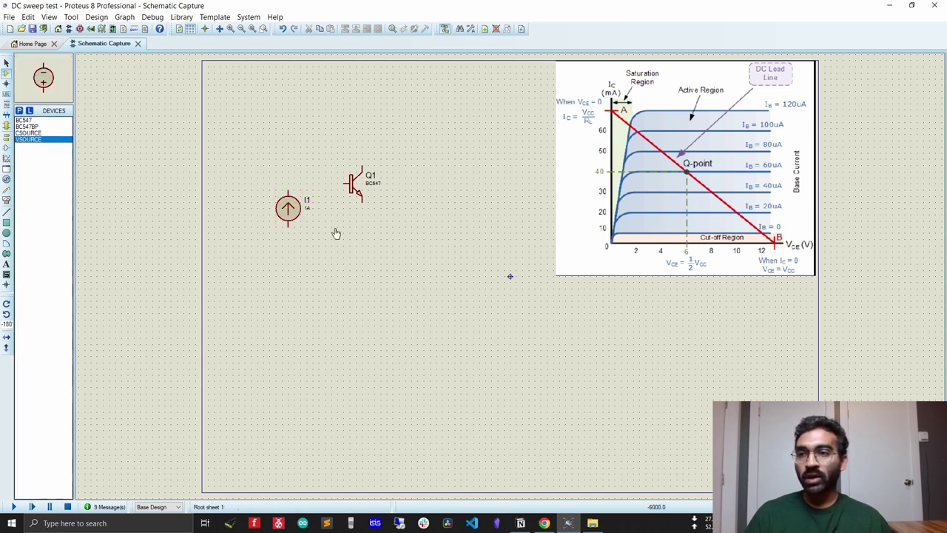
key("KP_Add")
key("KP_Add")
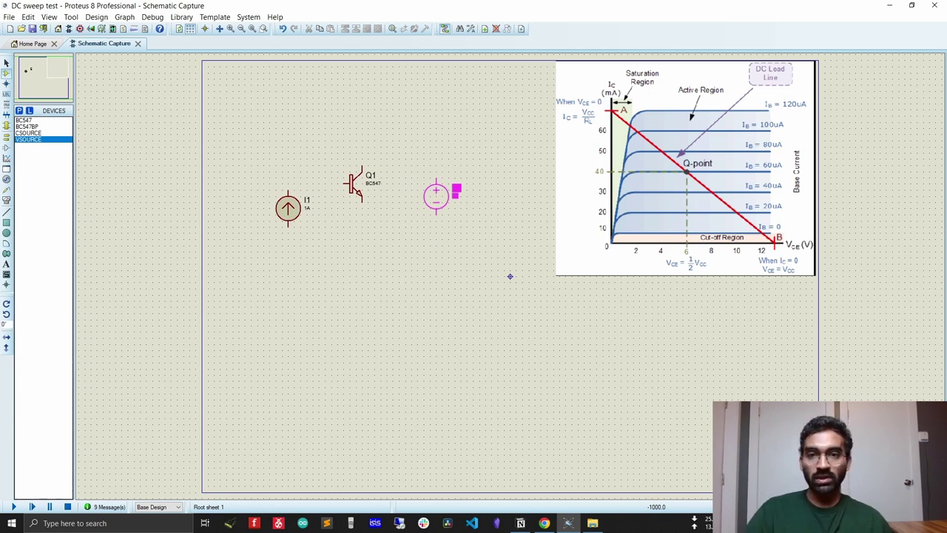
left_click(442, 196)
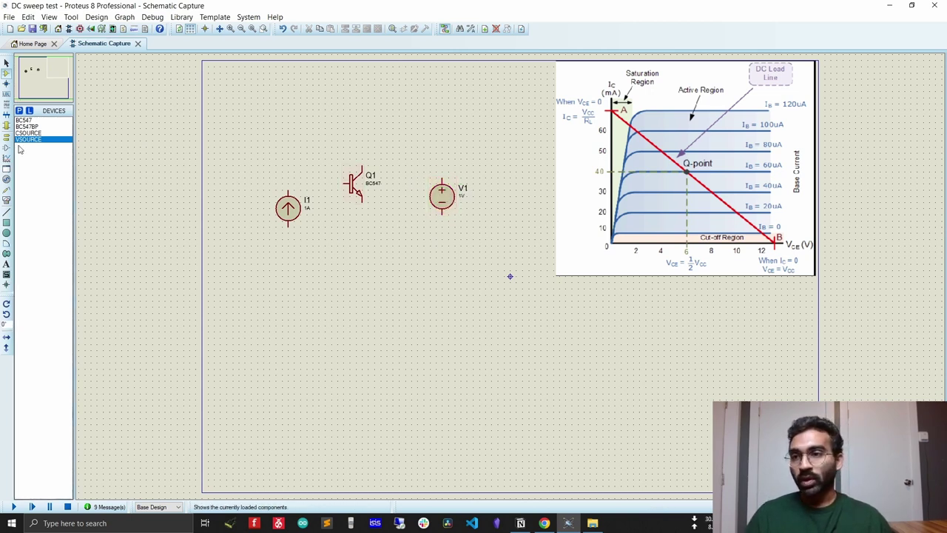
- Place a ground terminal directly below the transistor's emitter
left_click(6, 137)
left_click(27, 152)
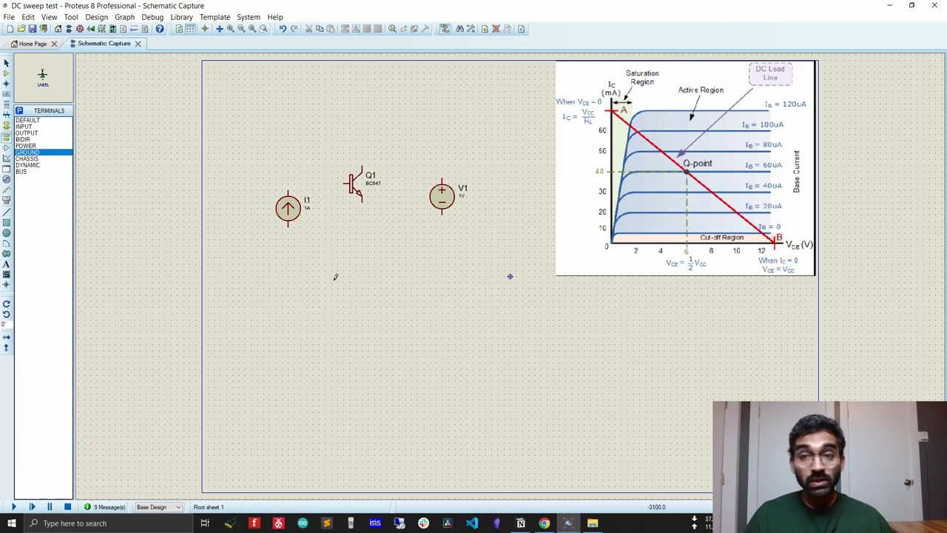
left_click(362, 246)
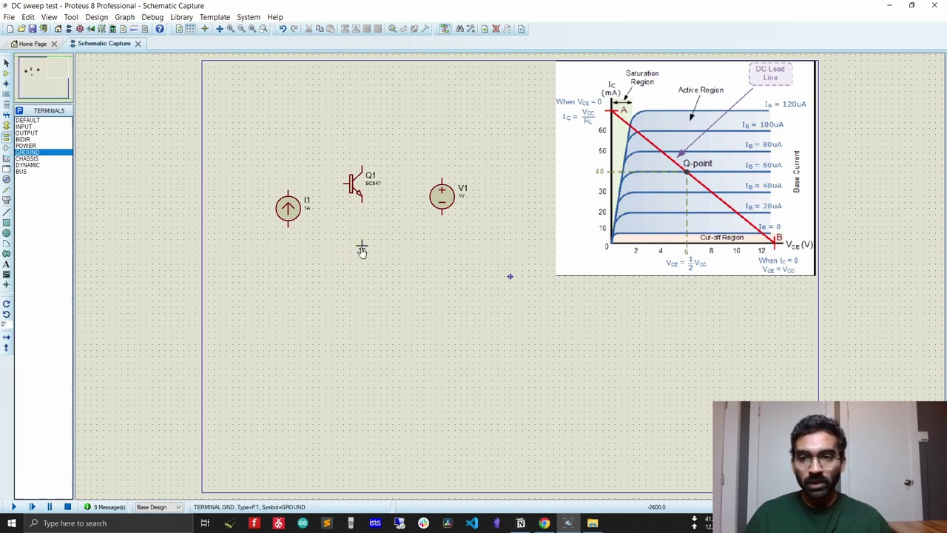
- Wire the current source between the transistor's base and ground, and connect the emitter to the ground line
left_click(288, 226)
left_click(361, 233)
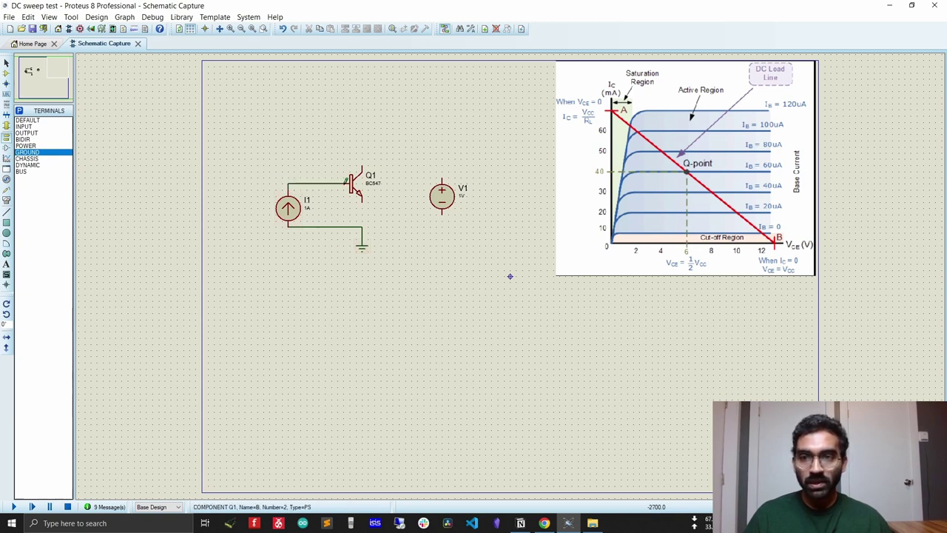
left_click(363, 199)
left_click(362, 226)
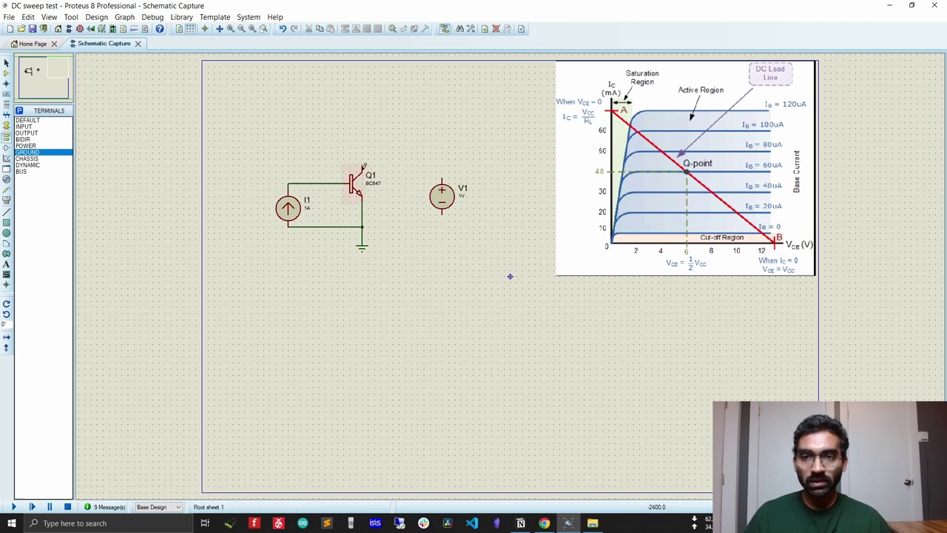
- Wire the voltage source's positive terminal to the collector and its negative terminal to the ground line
left_click(363, 165)
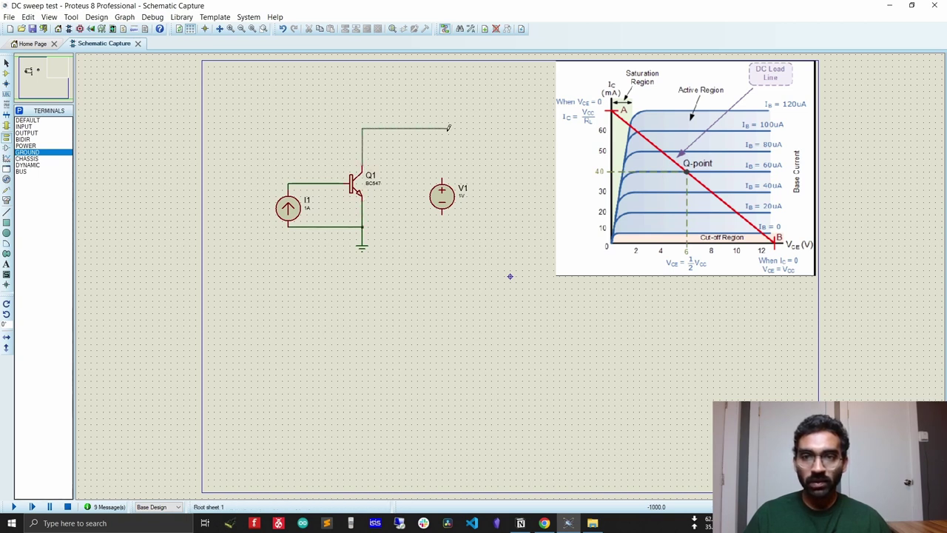
left_click(441, 178)
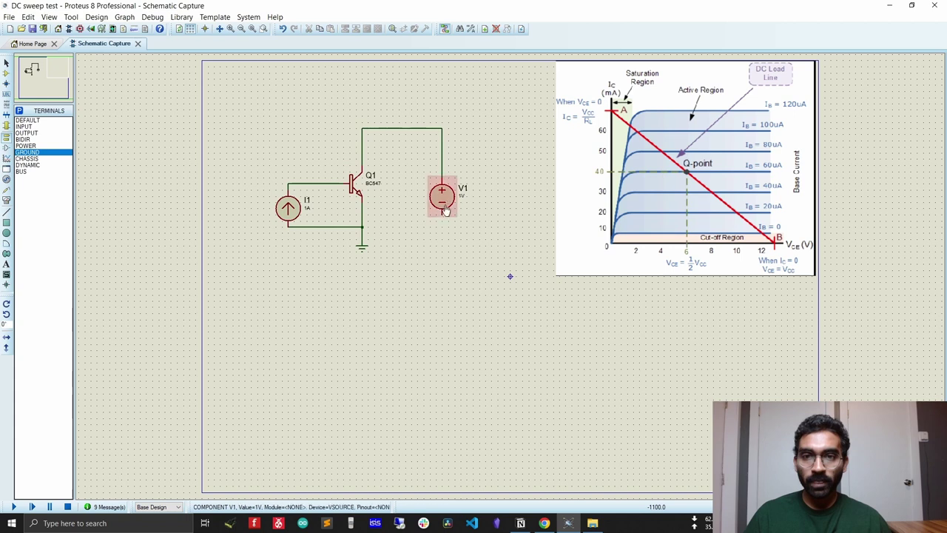
left_click(443, 211)
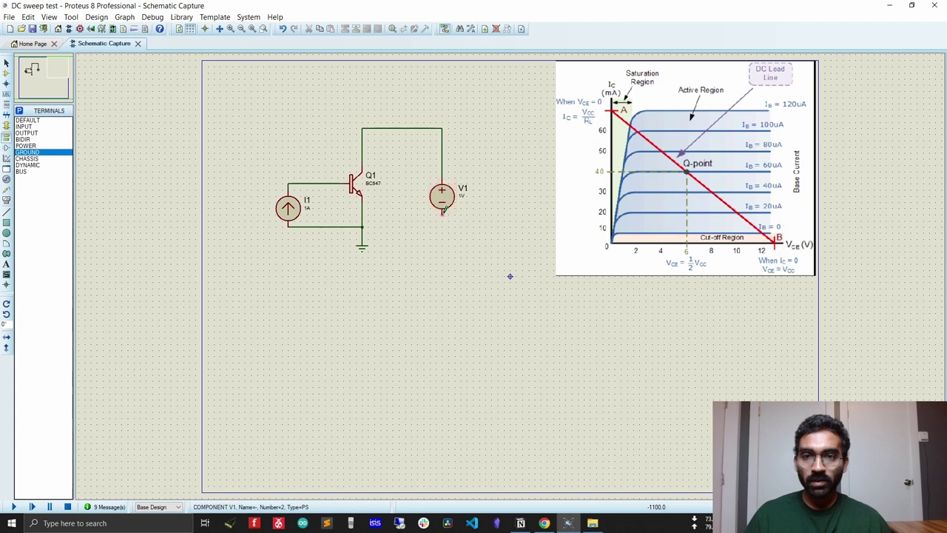
left_click(363, 226)
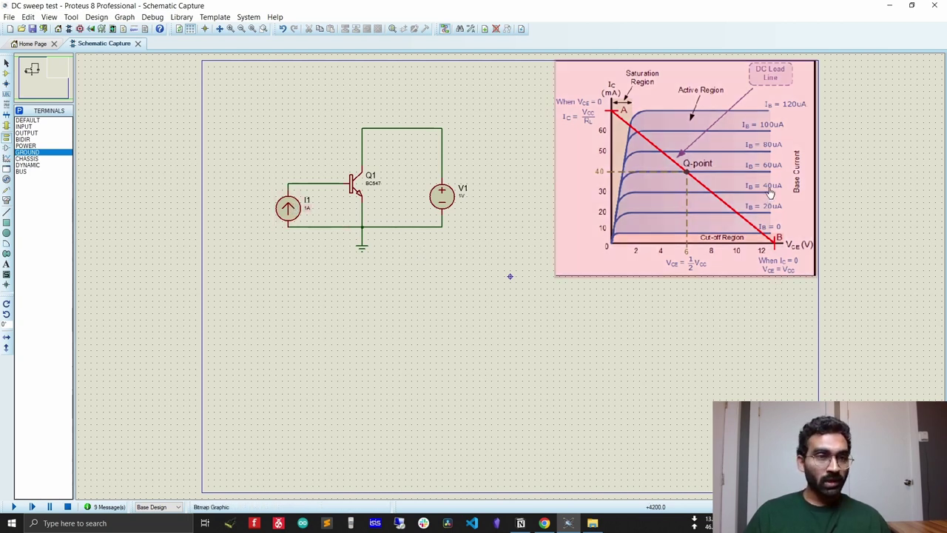
- Set the current of source I1 to 40u
left_click(288, 207)
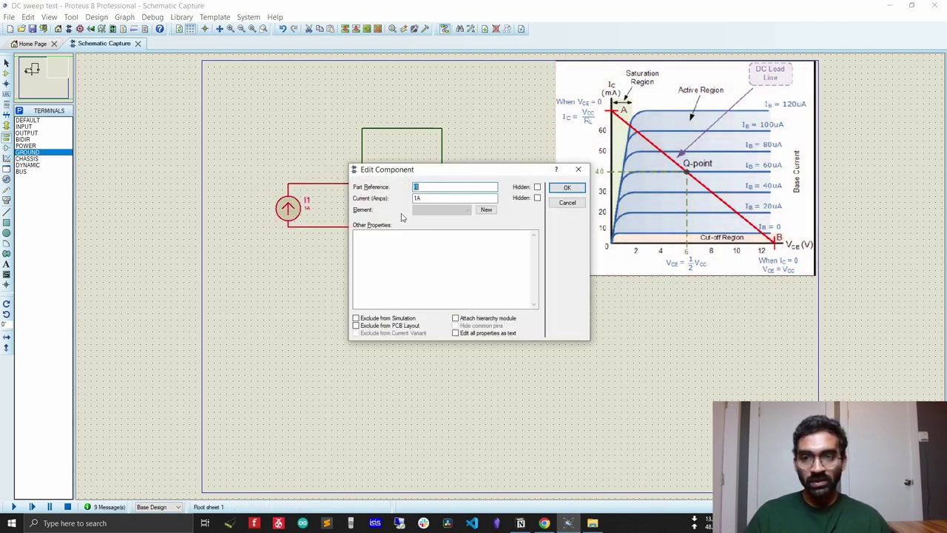
key("Tab")
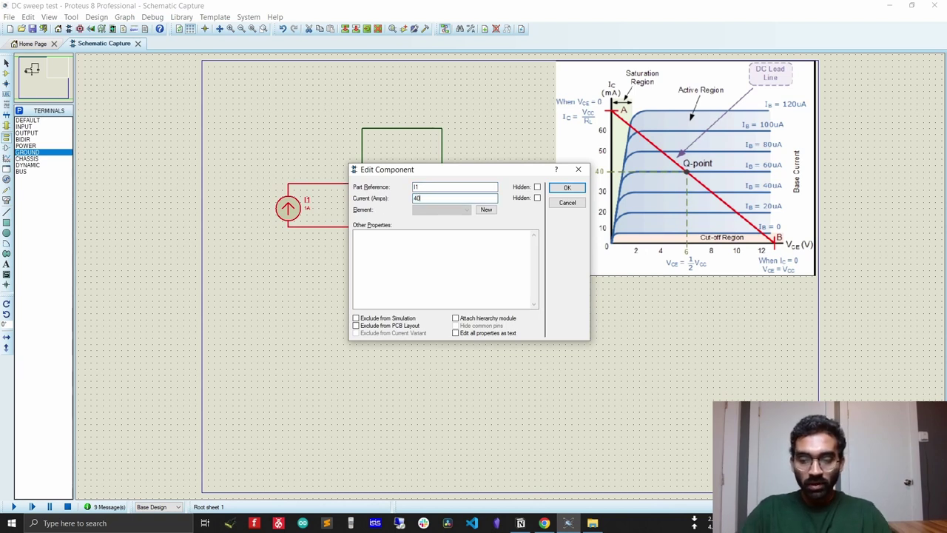
key("Return")
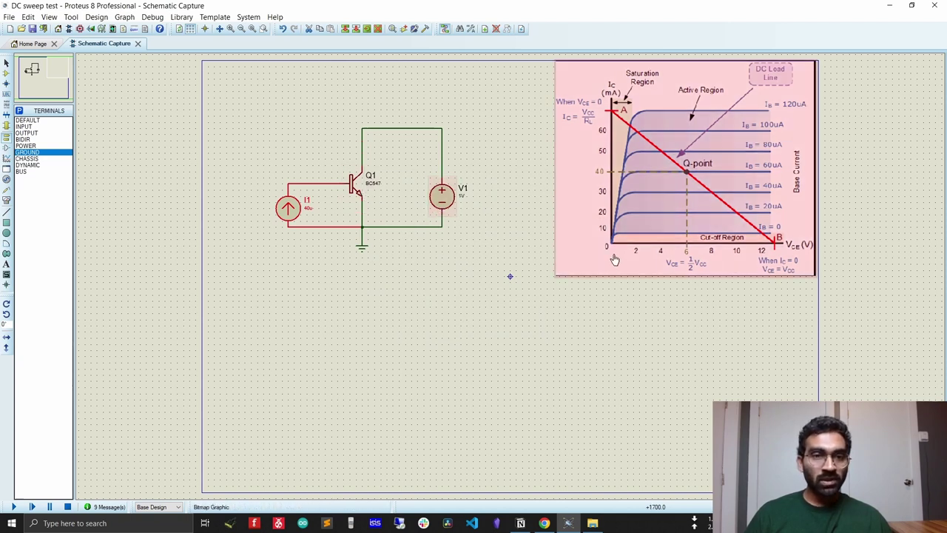
- Set the voltage of source V1 to the sweep variable X
double_click(442, 194)
key("Tab")
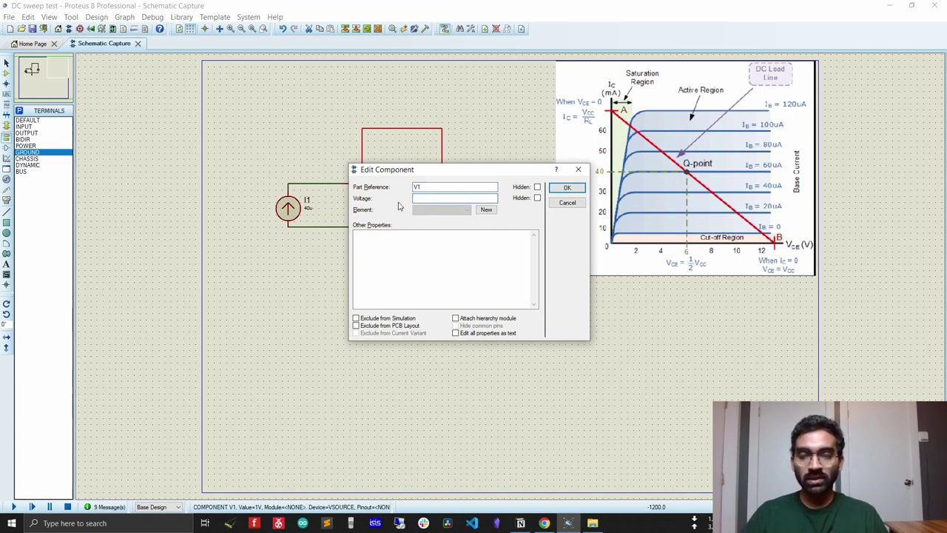
key("Return")
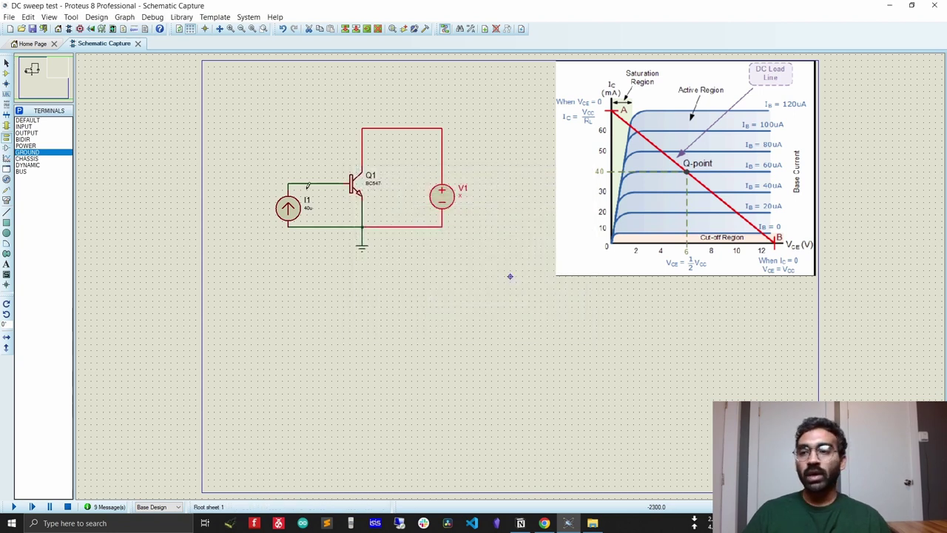
- Draw a wide DC SWEEP graph below the circuit and shift it slightly to the left
left_click(5, 206)
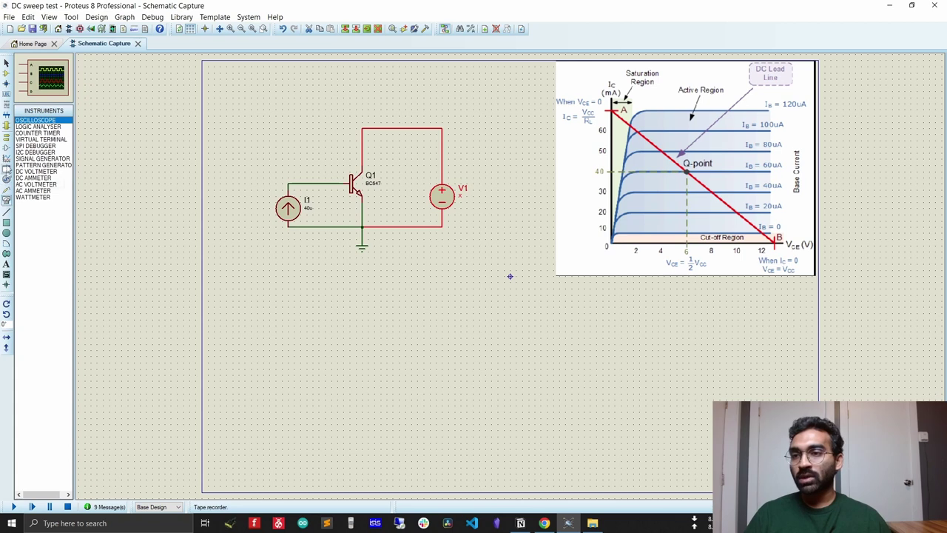
left_click(6, 159)
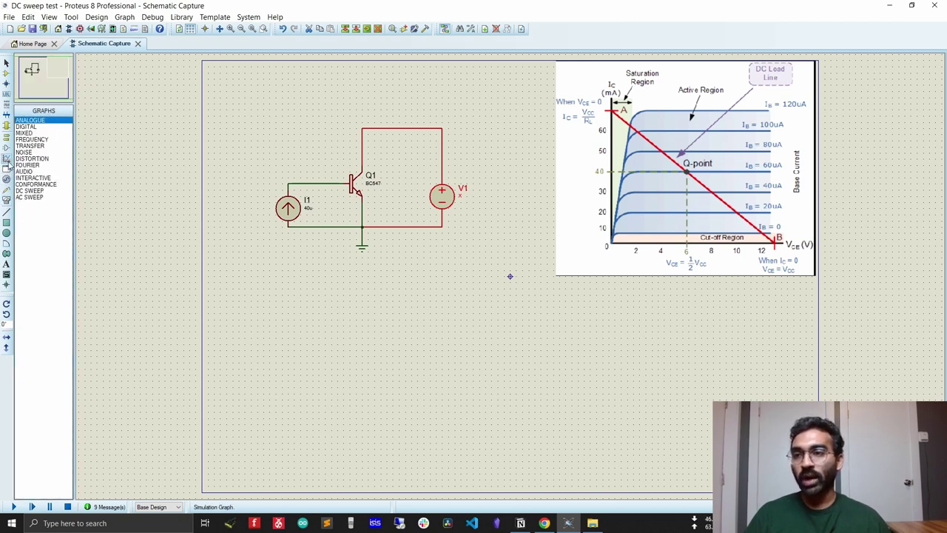
left_click(31, 192)
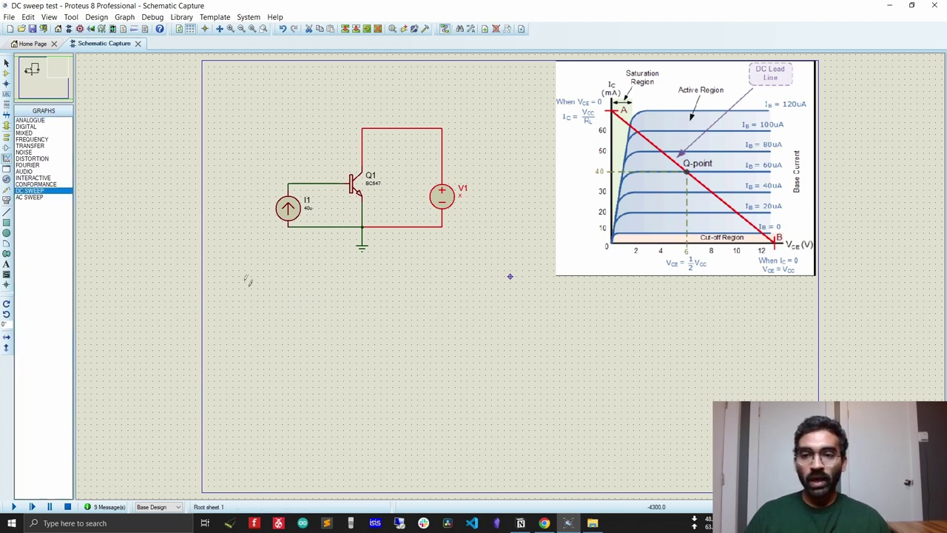
left_click_drag(270, 301, 622, 437)
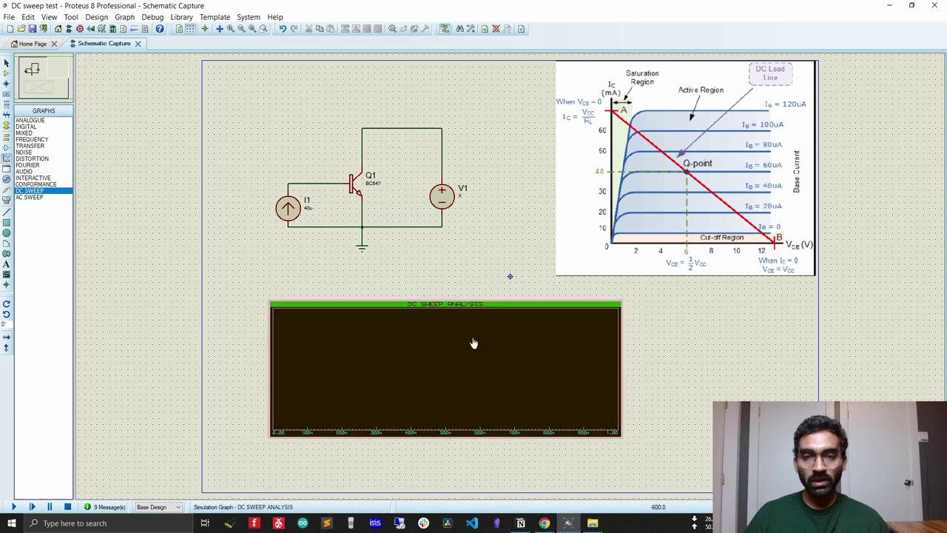
left_click_drag(427, 312, 401, 312)
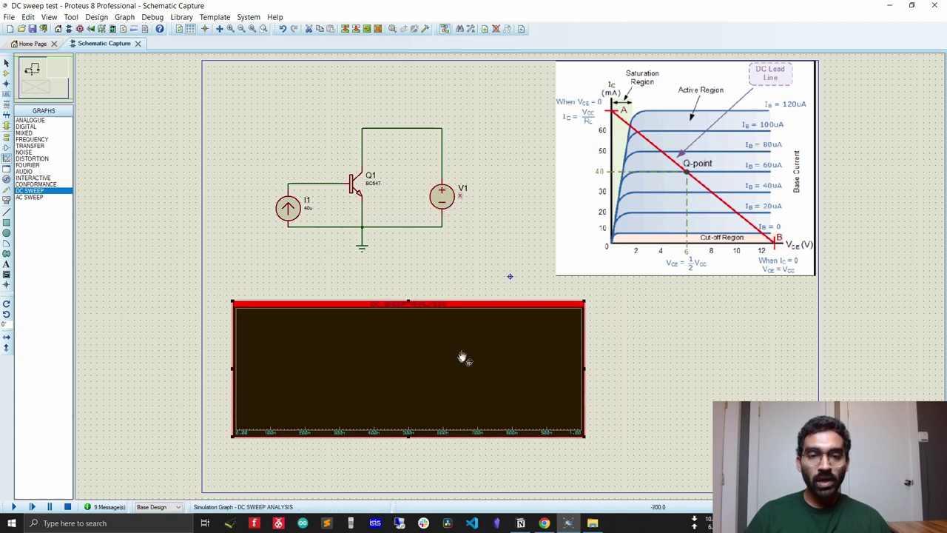
- Set the DC sweep graph's stop value to 12
double_click(383, 363)
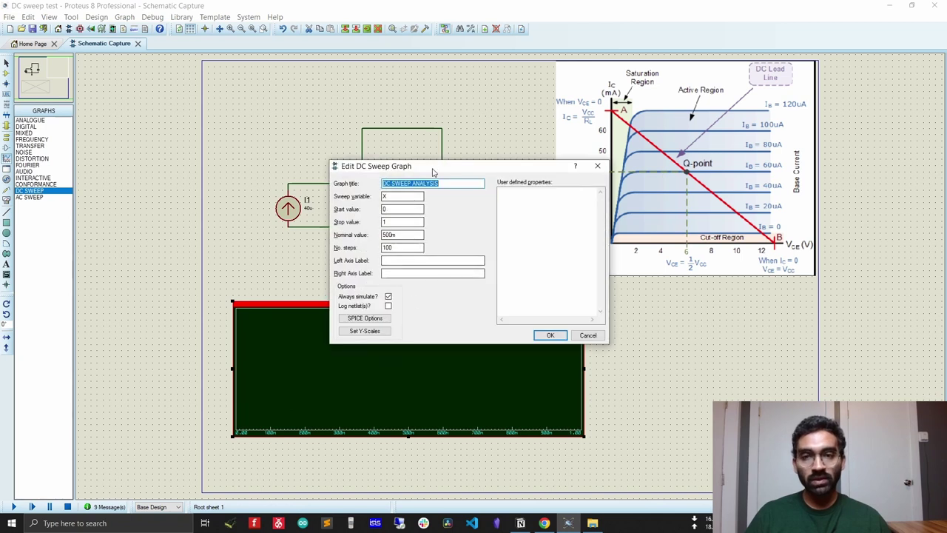
left_click_drag(443, 170, 531, 244)
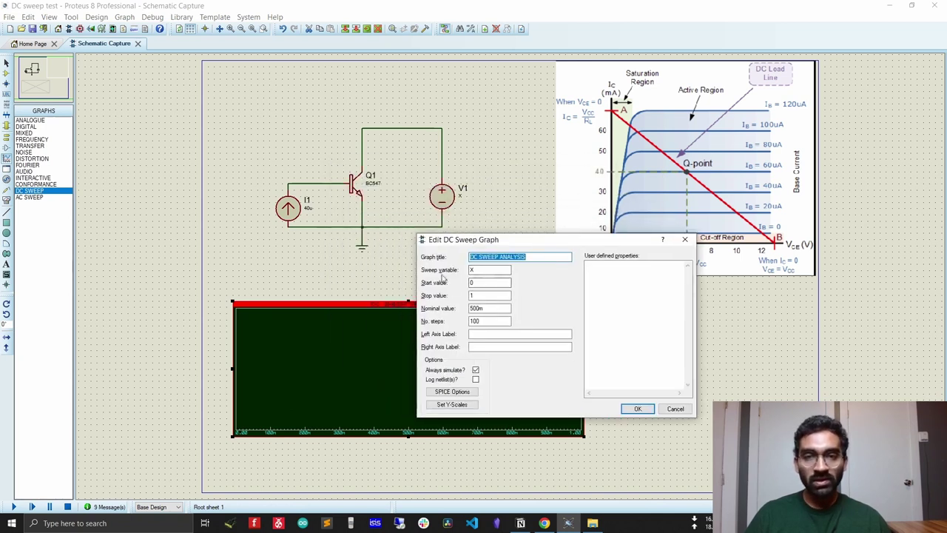
left_click(478, 271)
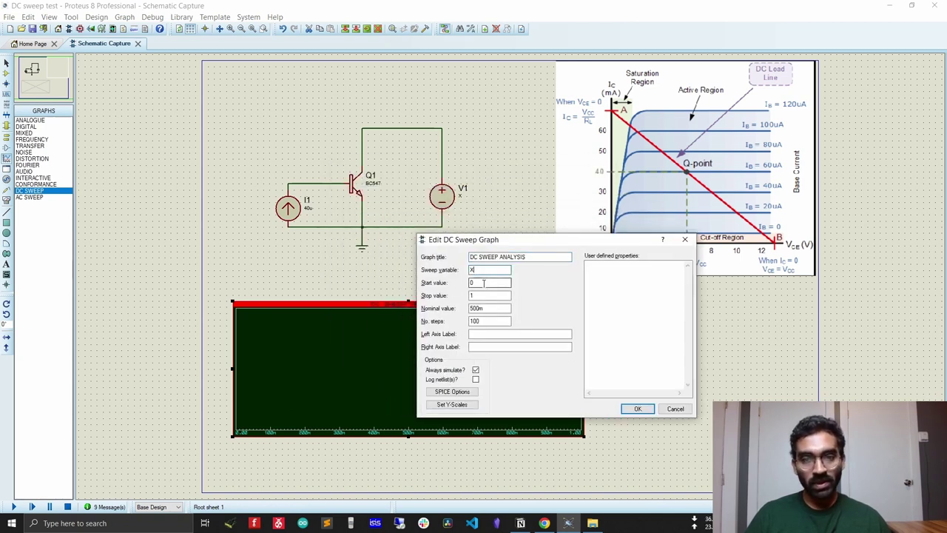
left_click_drag(529, 240, 447, 260)
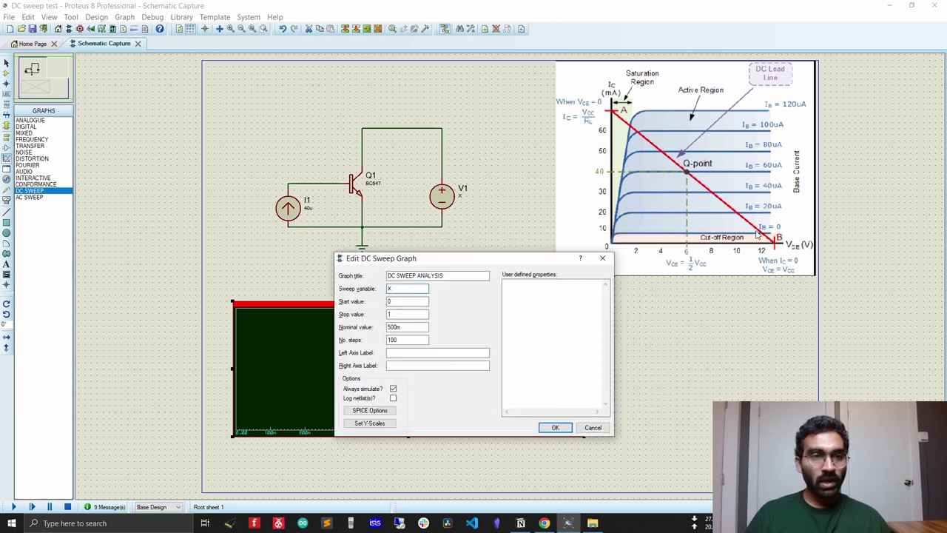
double_click(407, 313)
type("12")
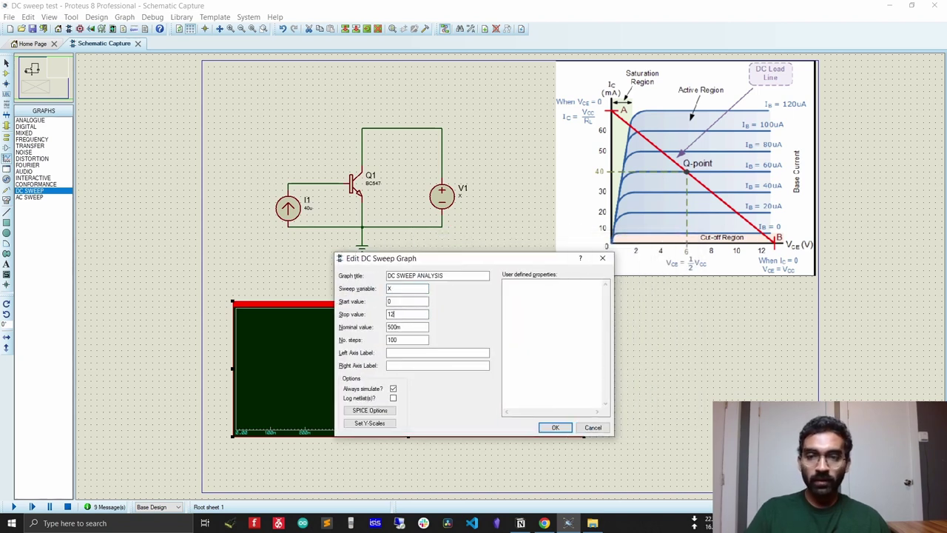
left_click(554, 427)
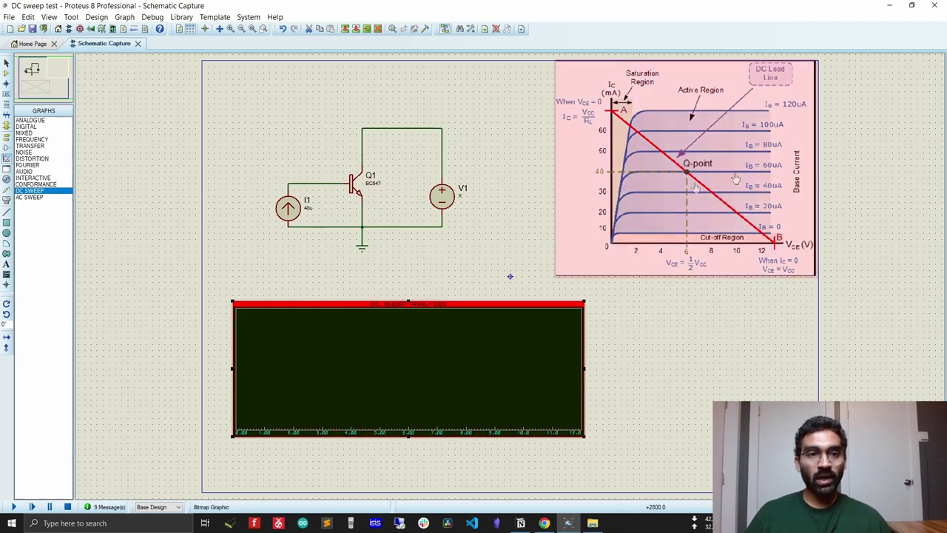
- Place a downward-pointing current probe on Q1's collector wire and name it Ic
left_click(7, 192)
left_click(28, 127)
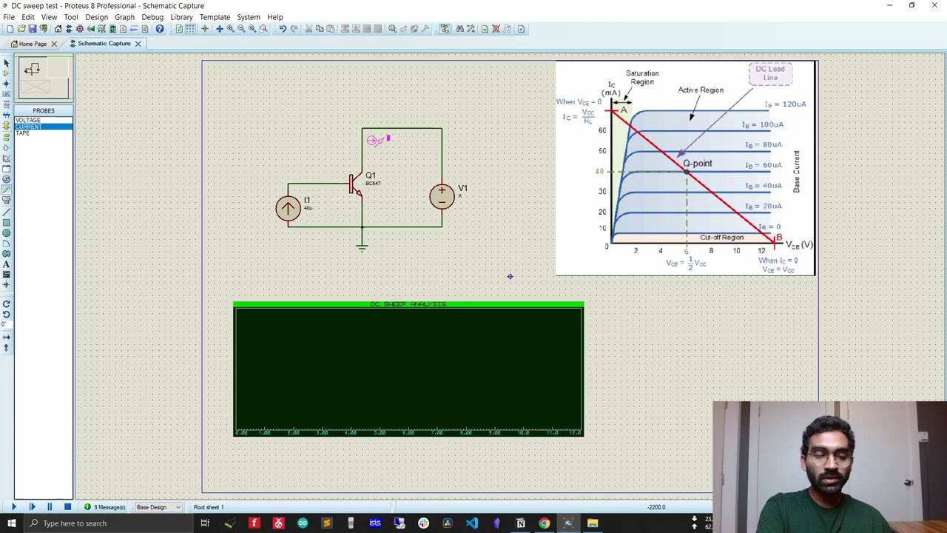
key("KP_Subtract")
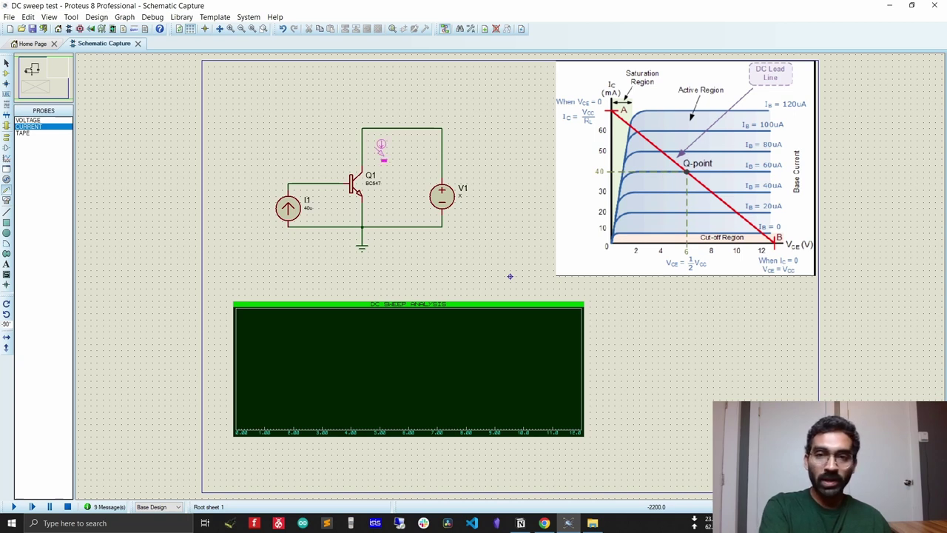
left_click(364, 147)
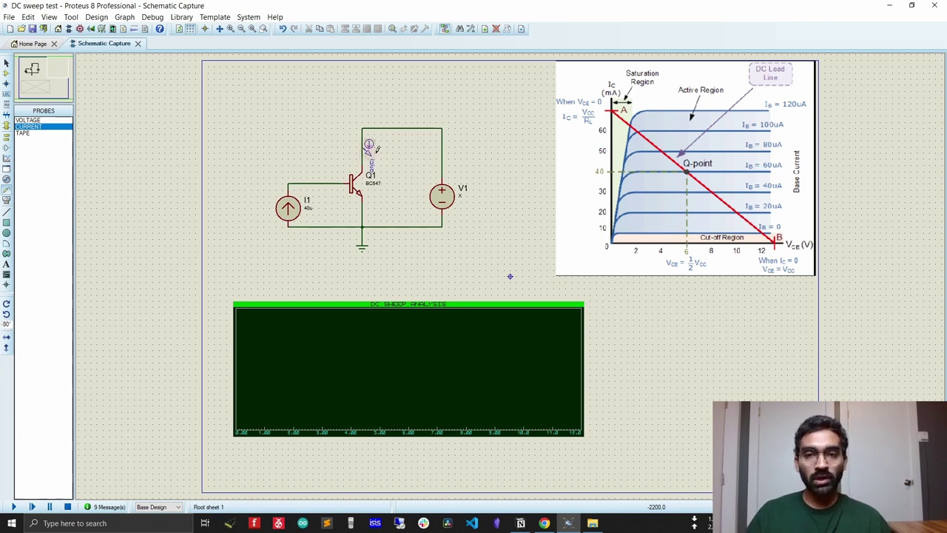
double_click(372, 153)
type("Ic")
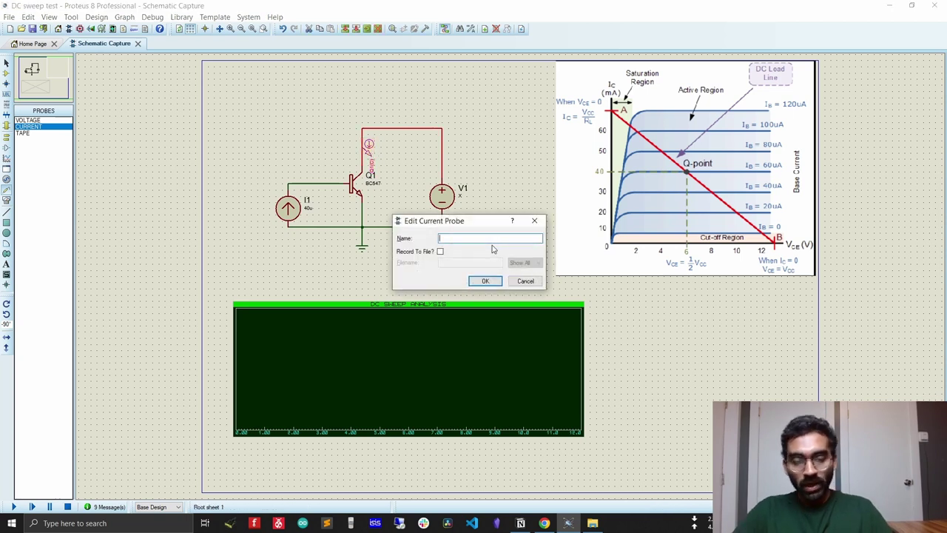
key("Return")
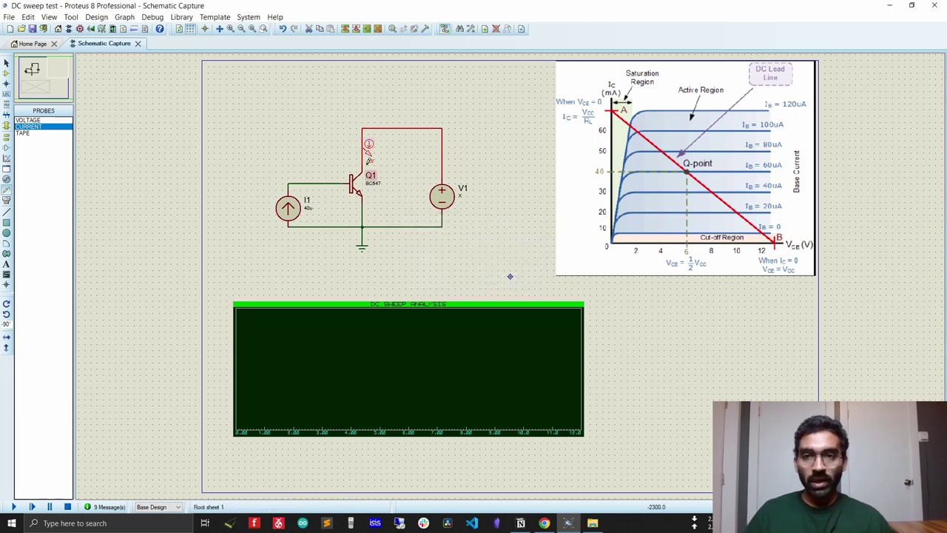
- Add the Ic probe to the DC sweep graph and simulate the graph
left_click_drag(372, 154, 276, 336)
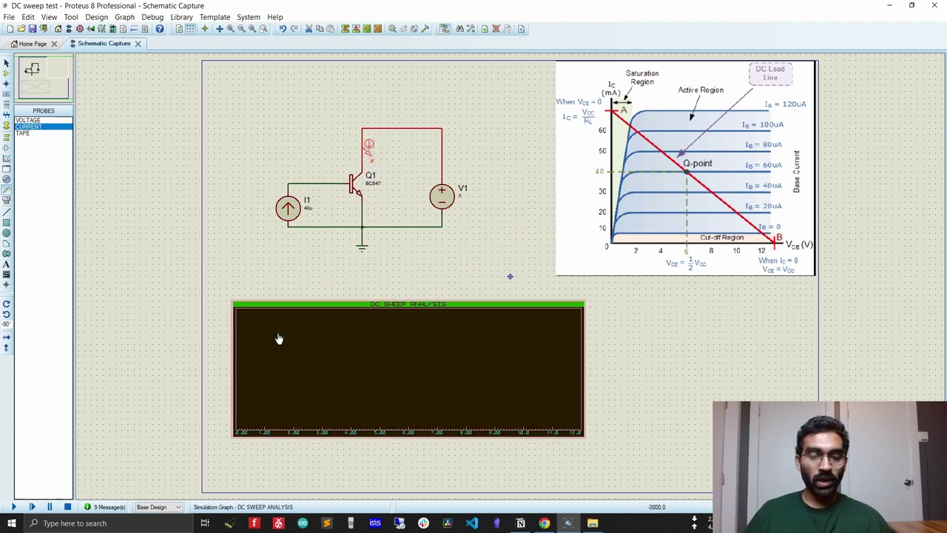
right_click(342, 359)
left_click(403, 273)
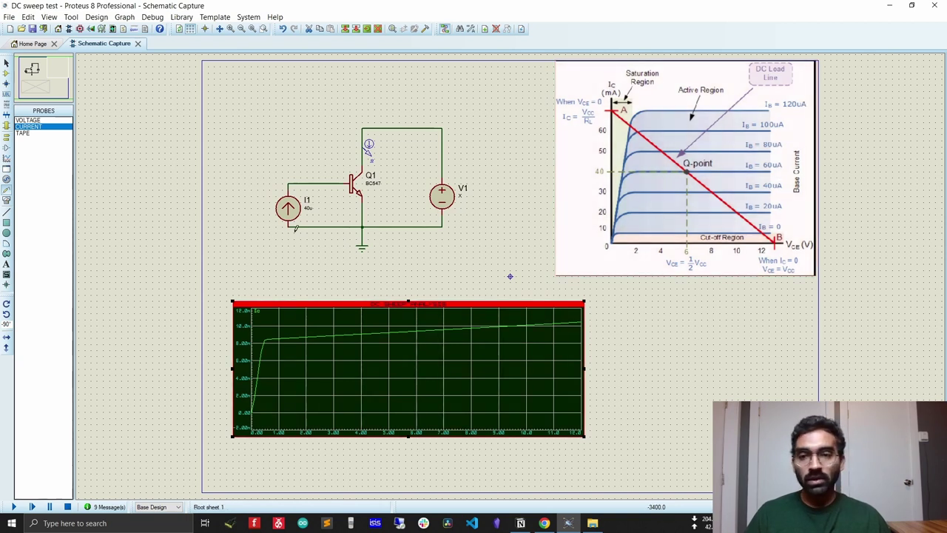
- Set the current of source I1 to 100u and simulate the DC sweep graph again
double_click(292, 225)
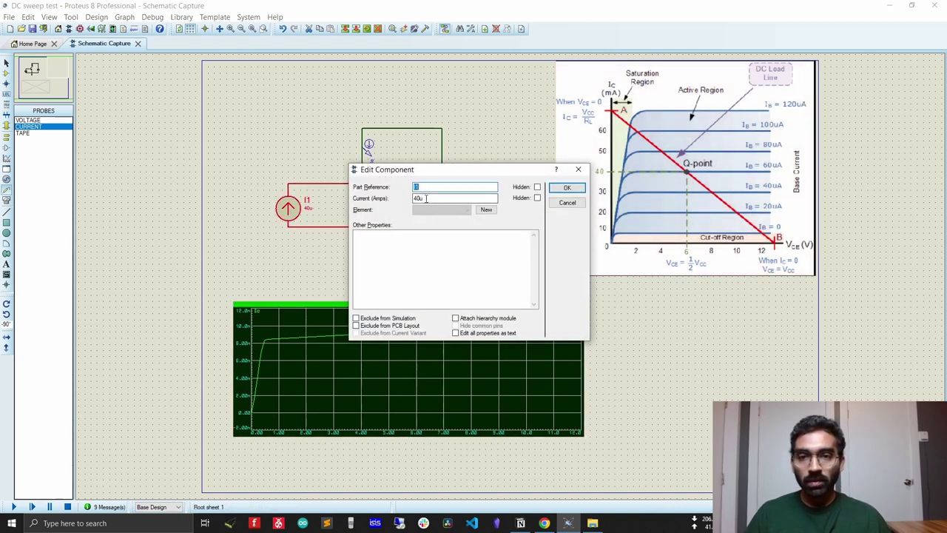
left_click(418, 198)
key("BackSpace")
key("BackSpace")
type("100")
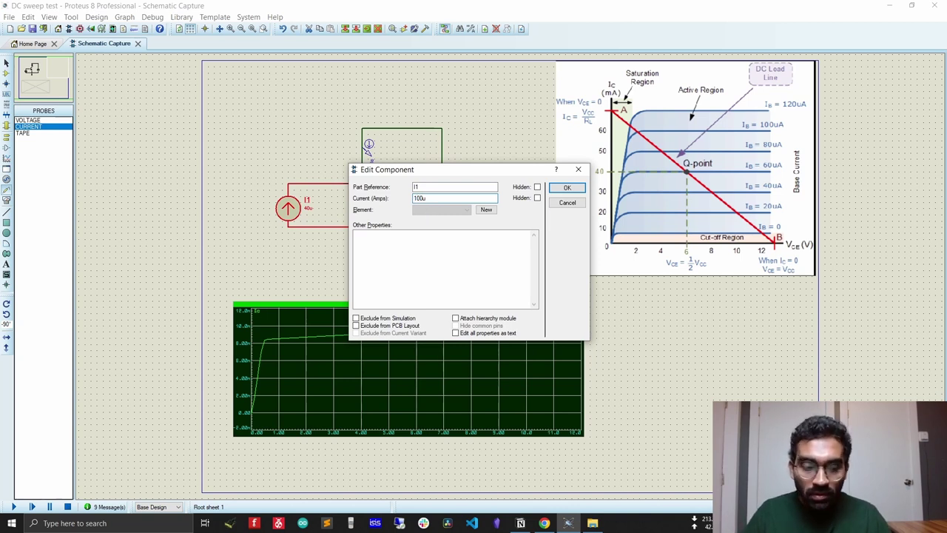
key("Return")
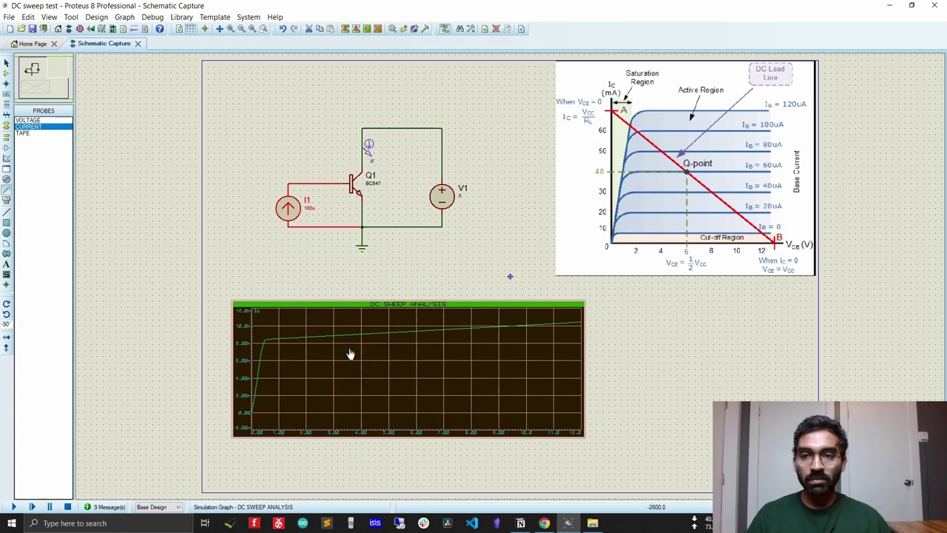
key("space")
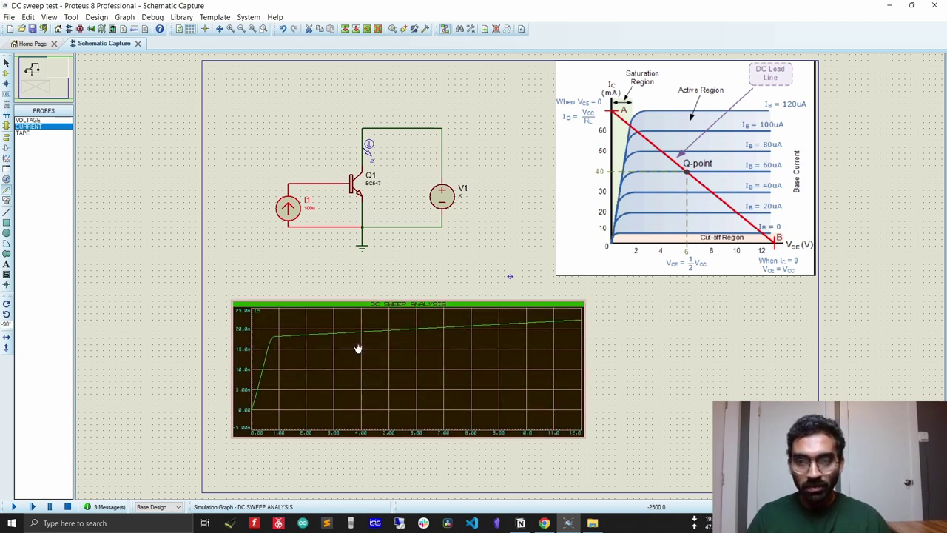
- Set the current of source I1 to 10u and rerun the DC sweep graph
double_click(295, 217)
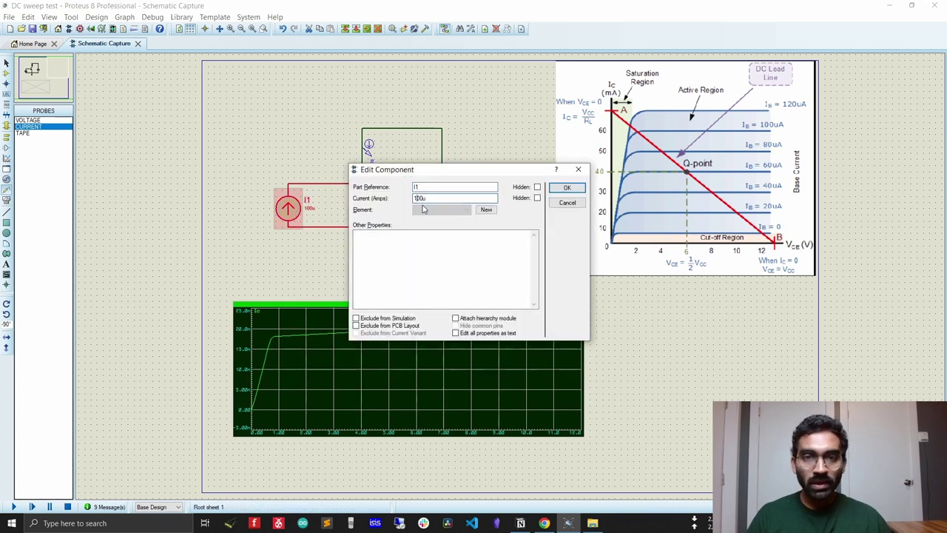
key("Return")
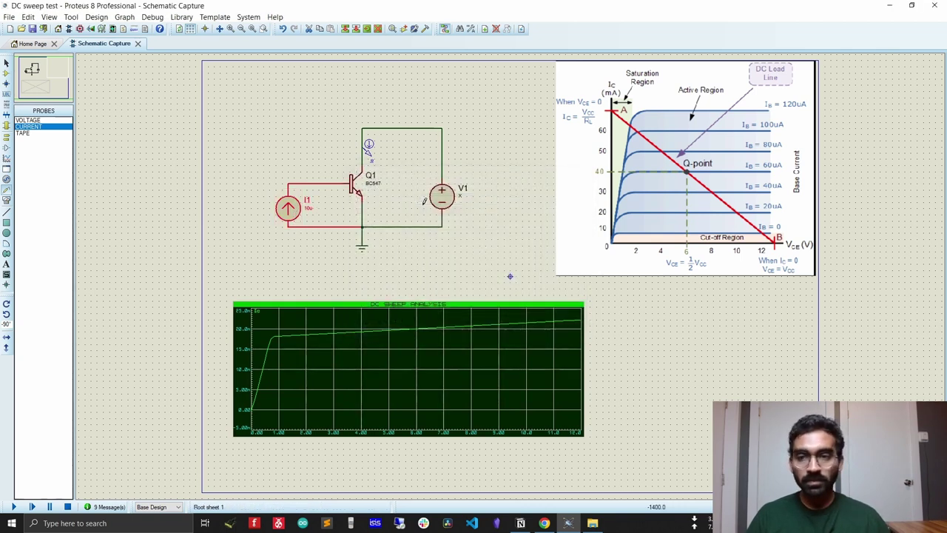
key("space")
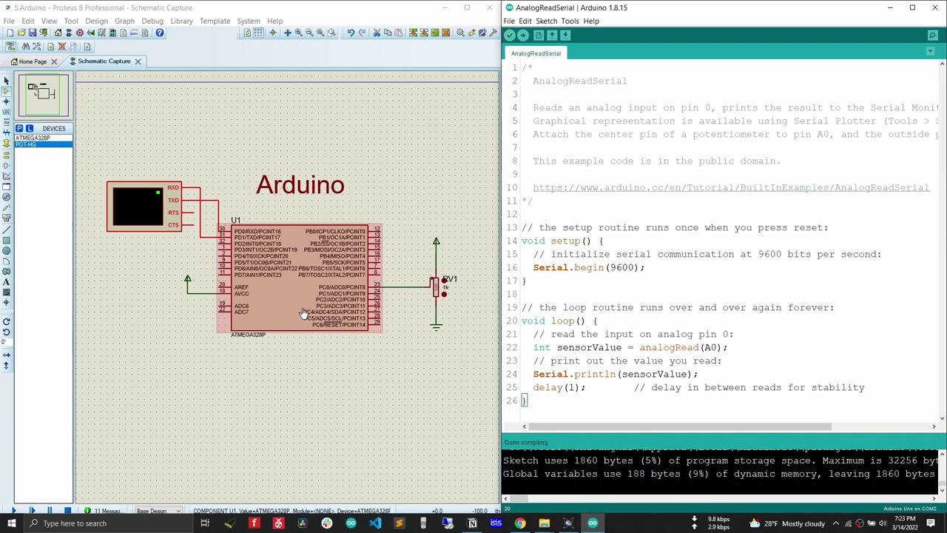
left_click(323, 386)
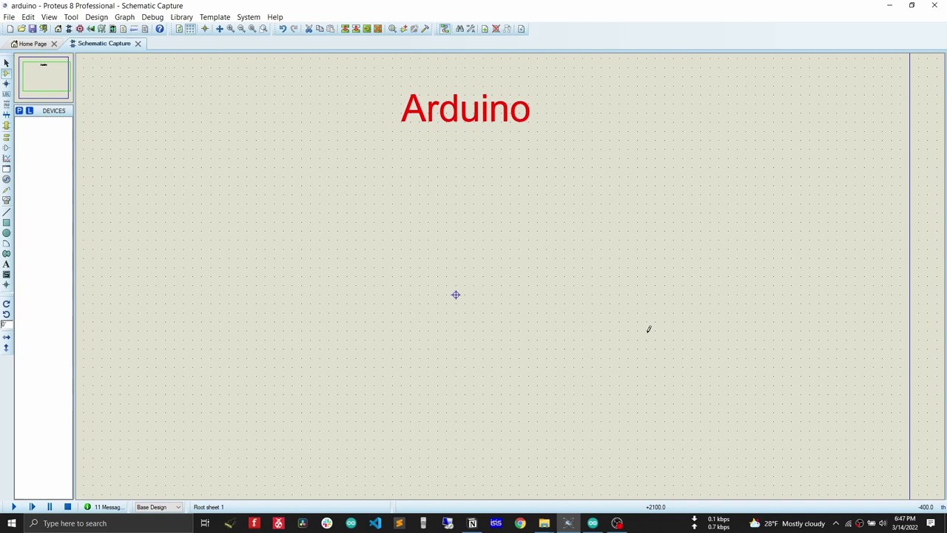
- Search the device library for atmega328 and add the ATMEGA328P to the project's devices
left_click(19, 111)
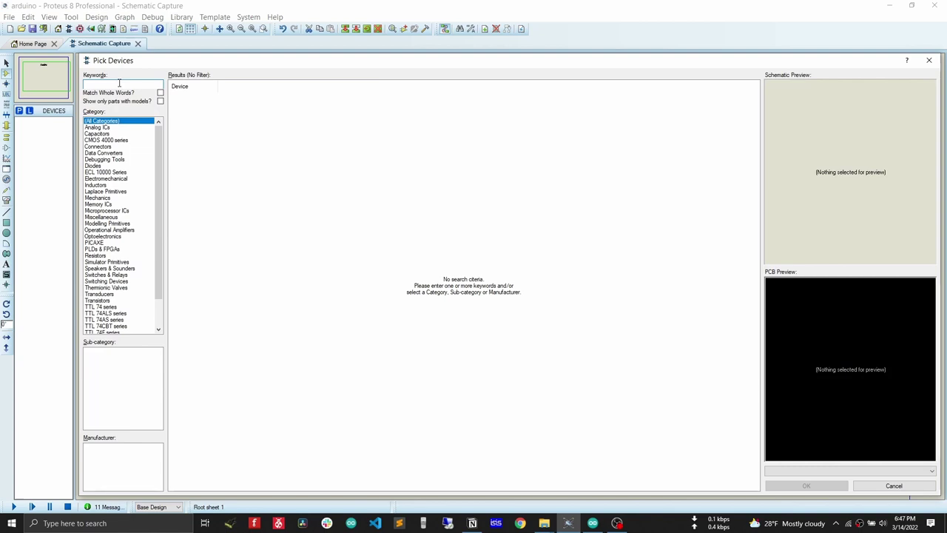
type("at")
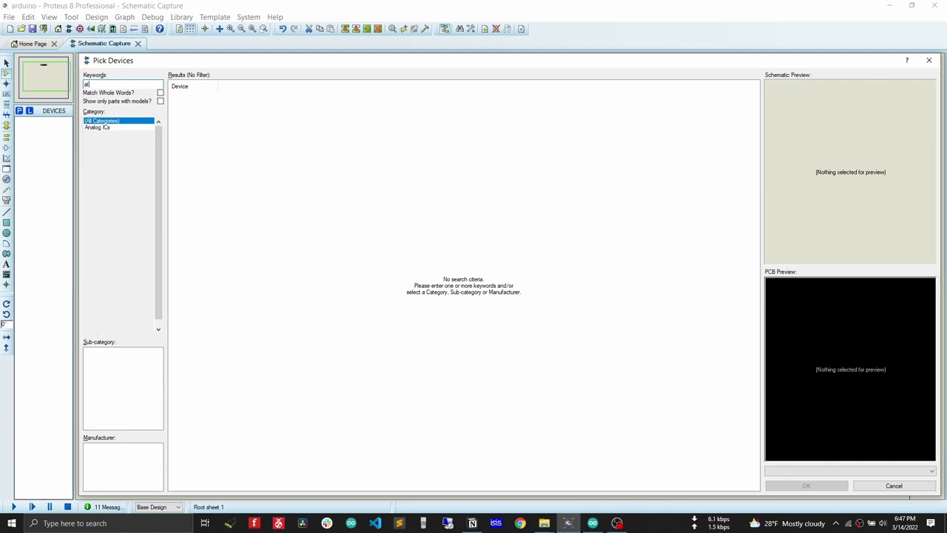
key("BackSpace")
type("t")
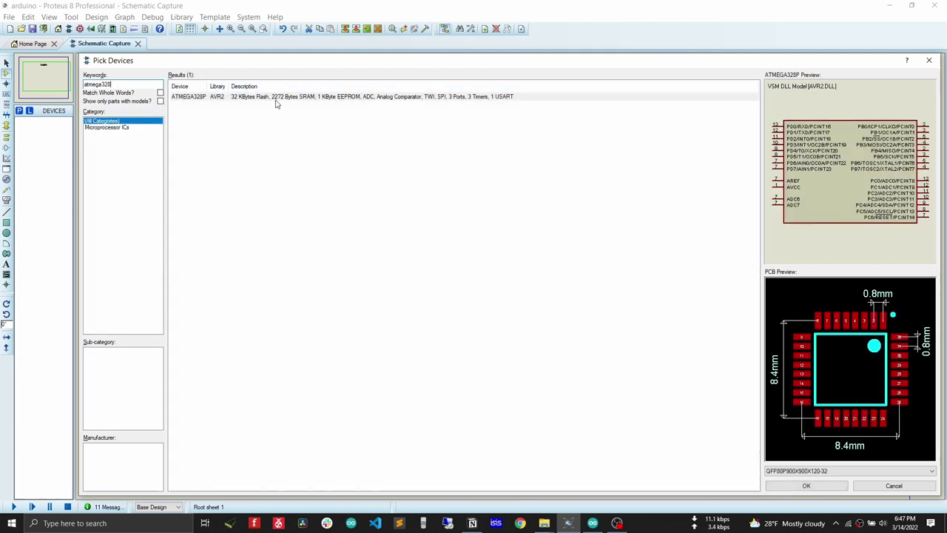
left_click(245, 97)
double_click(245, 97)
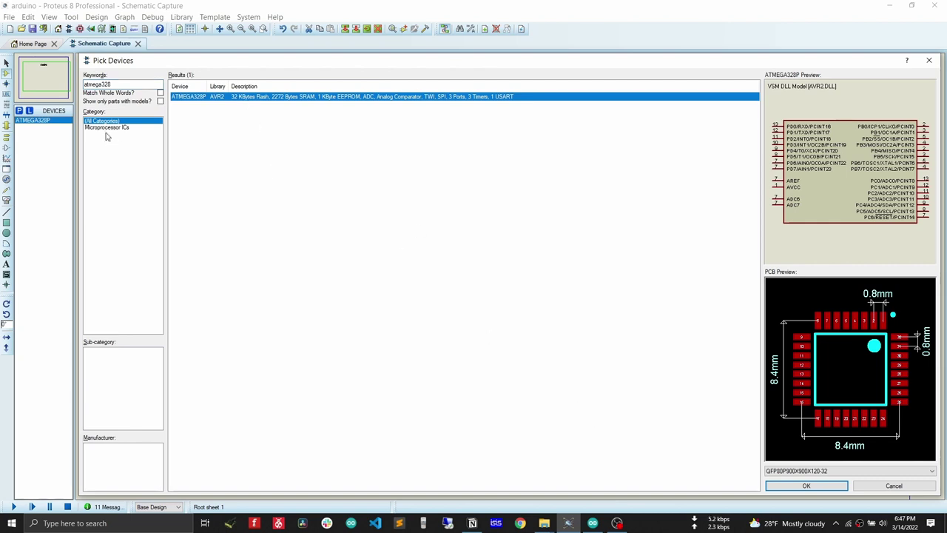
- Search the device library for pot-hg, add the POT-HG potentiometer to the devices and close the picker
double_click(122, 84)
key("BackSpace")
type("po")
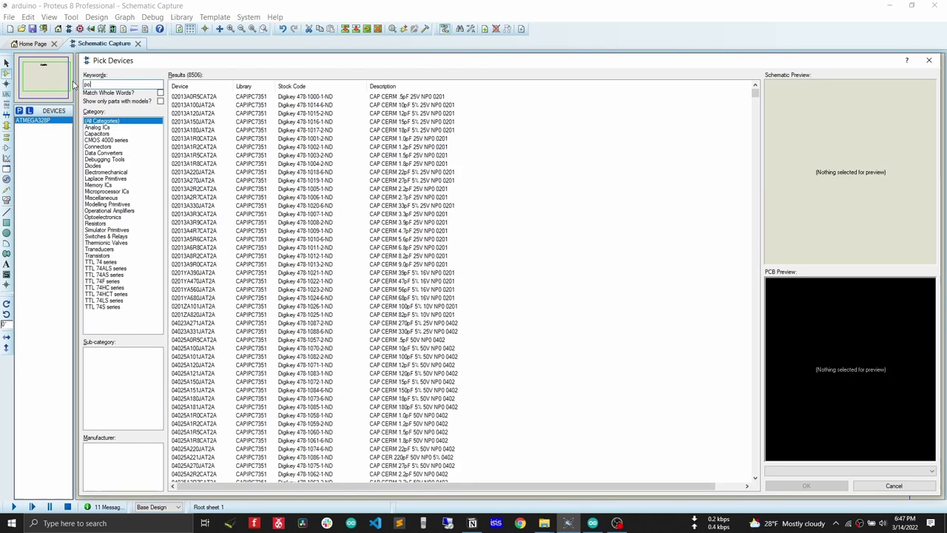
type("t-hg")
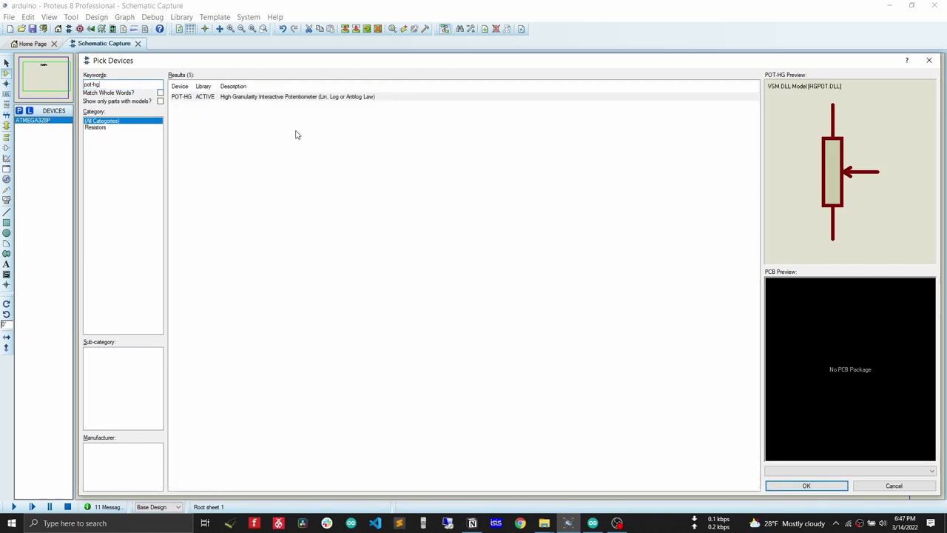
double_click(281, 98)
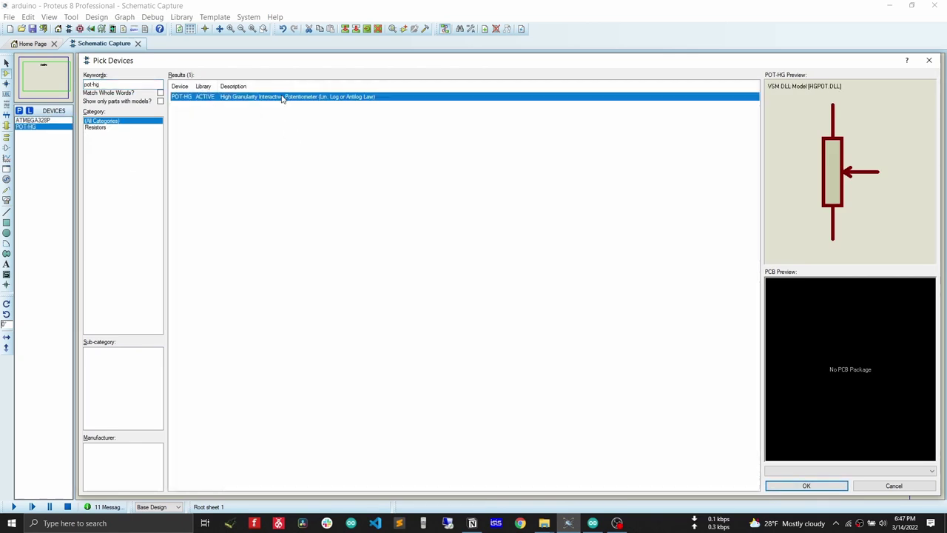
left_click(806, 485)
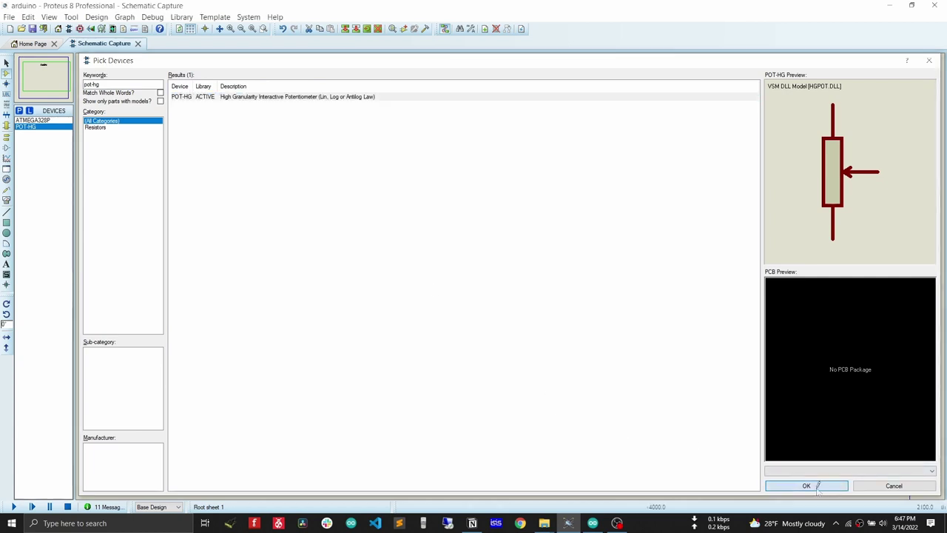
- Place the ATMEGA328P below the Arduino title and move it slightly upward
left_click(44, 119)
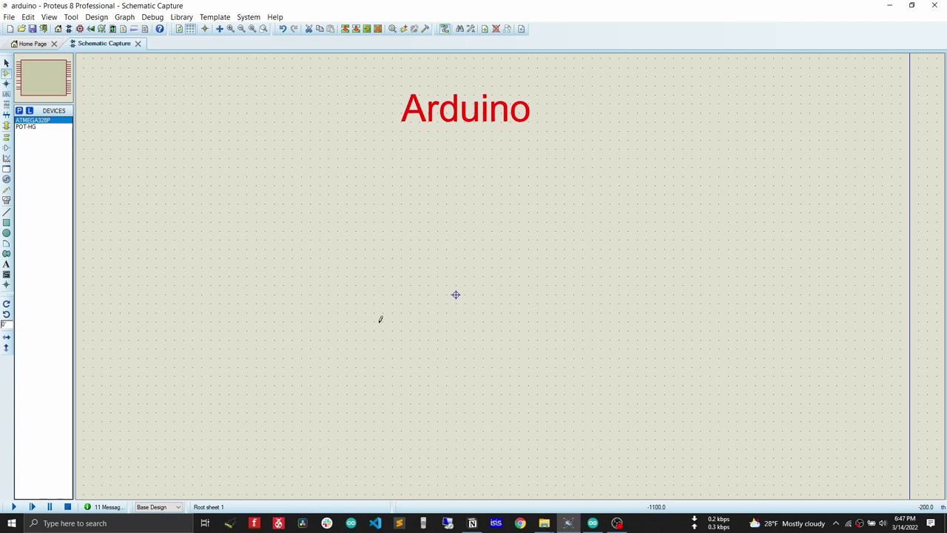
left_click(455, 294)
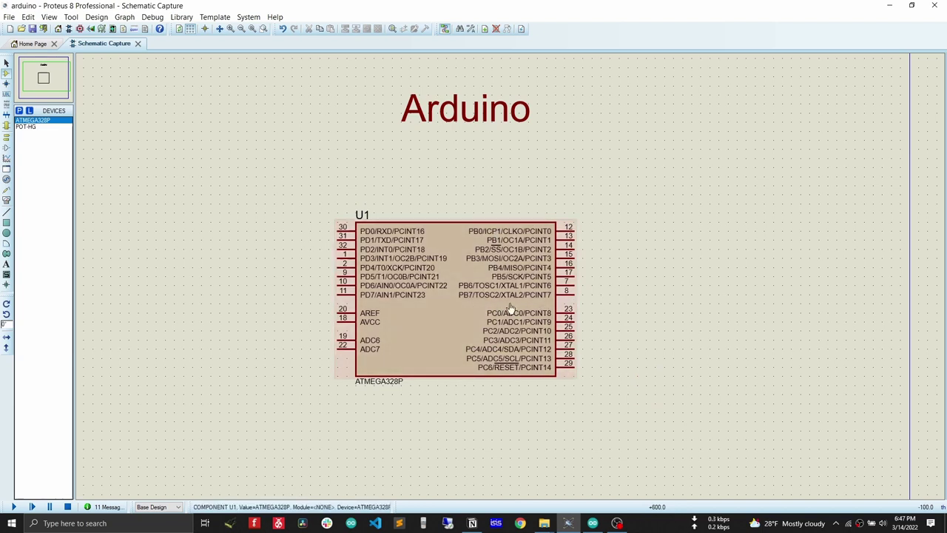
left_click(461, 310)
left_click_drag(465, 292, 463, 268)
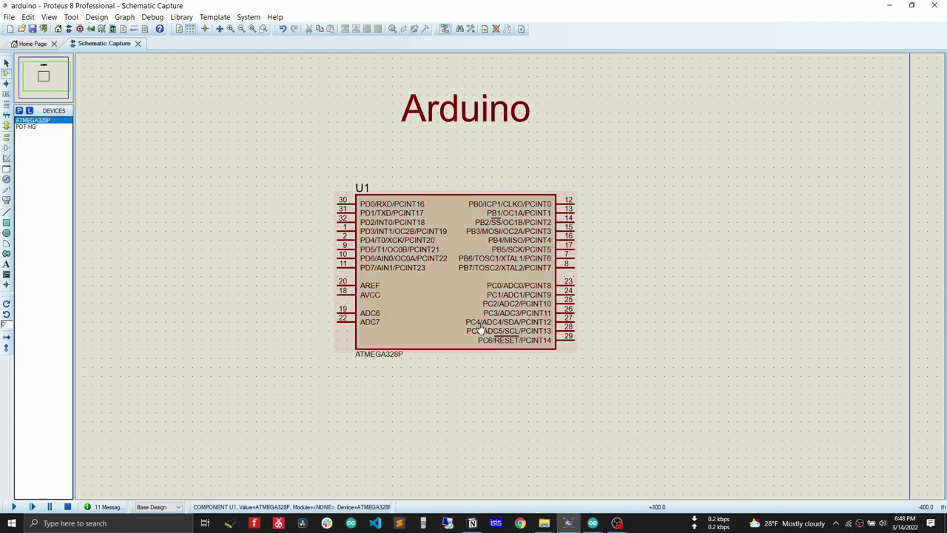
- In the ATMEGA328P's component properties, set CLKDIV8 (Divide clock by 8) to (1) Unprogrammed
double_click(463, 289)
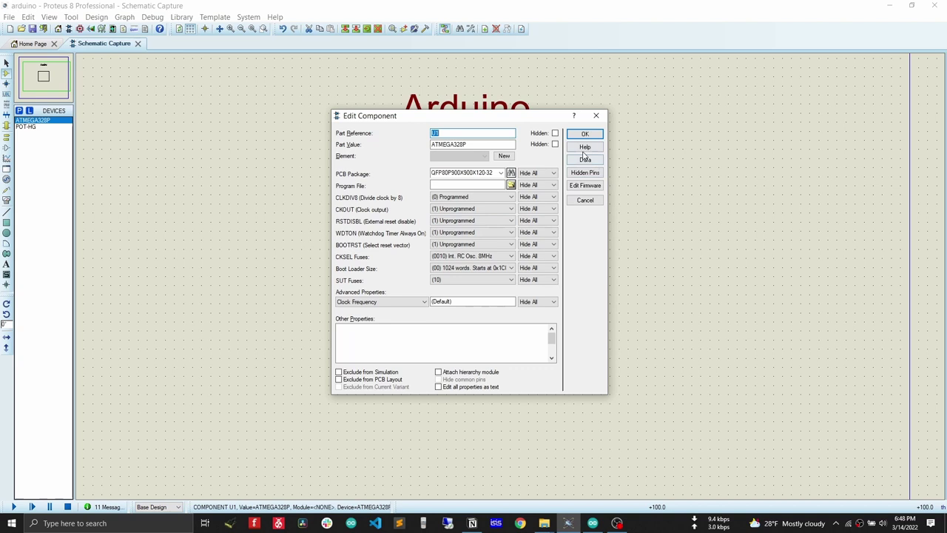
left_click(584, 200)
double_click(457, 281)
left_click(457, 280)
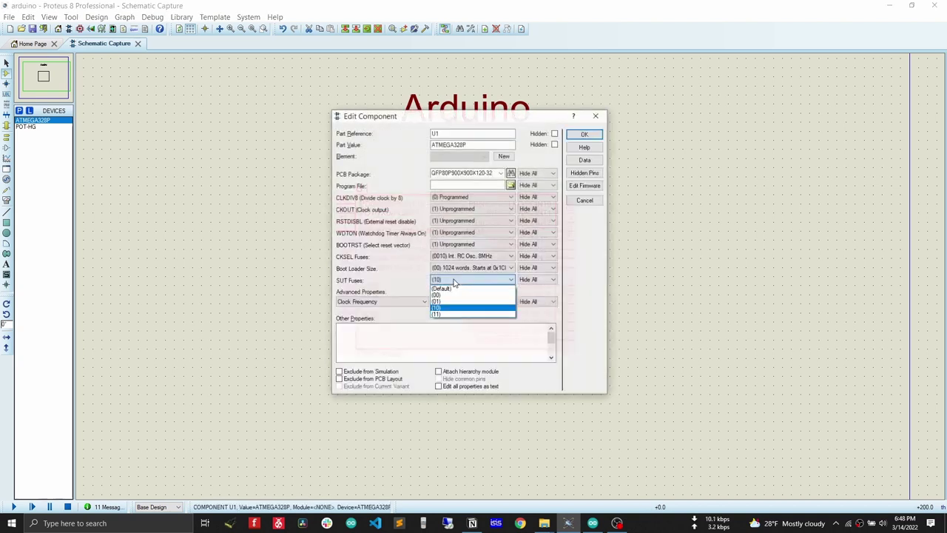
left_click(401, 177)
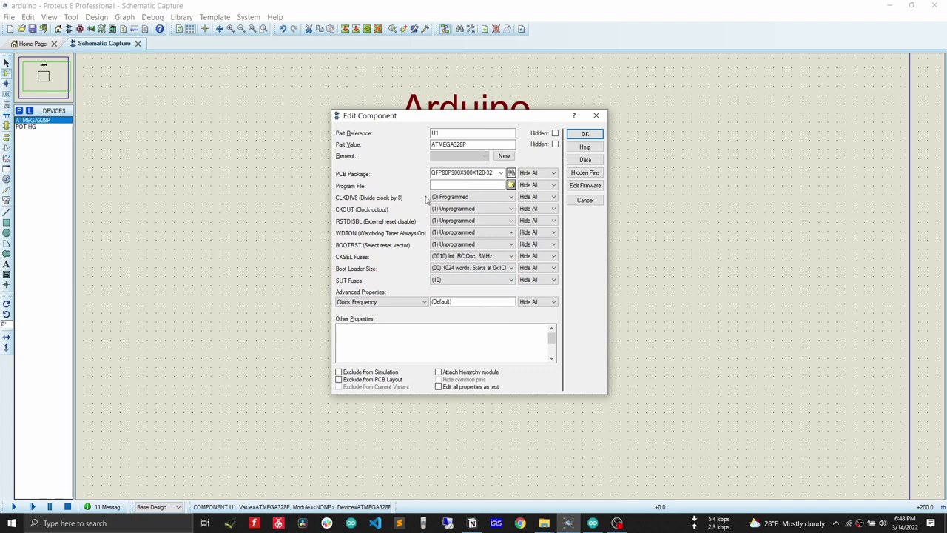
left_click(464, 199)
left_click(463, 213)
- Set the ATMEGA328P's CKSEL fuses to (0110) Ext. Full-swing Crystal and its clock frequency to 16MHz, and apply the properties
left_click(477, 256)
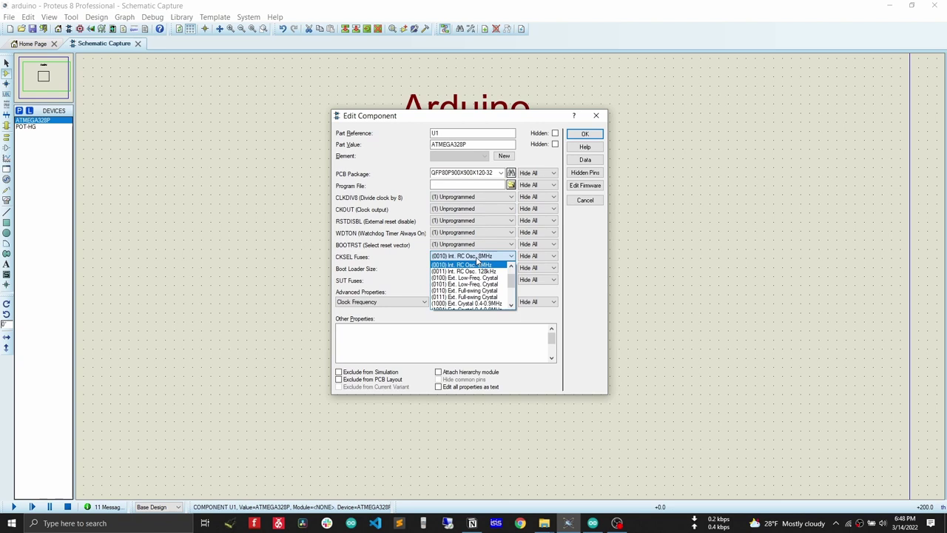
left_click(492, 291)
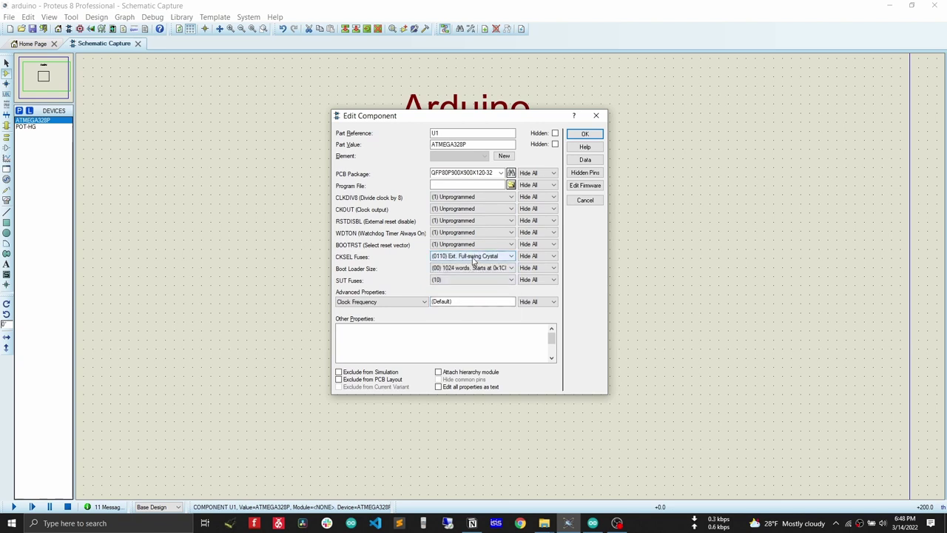
double_click(473, 301)
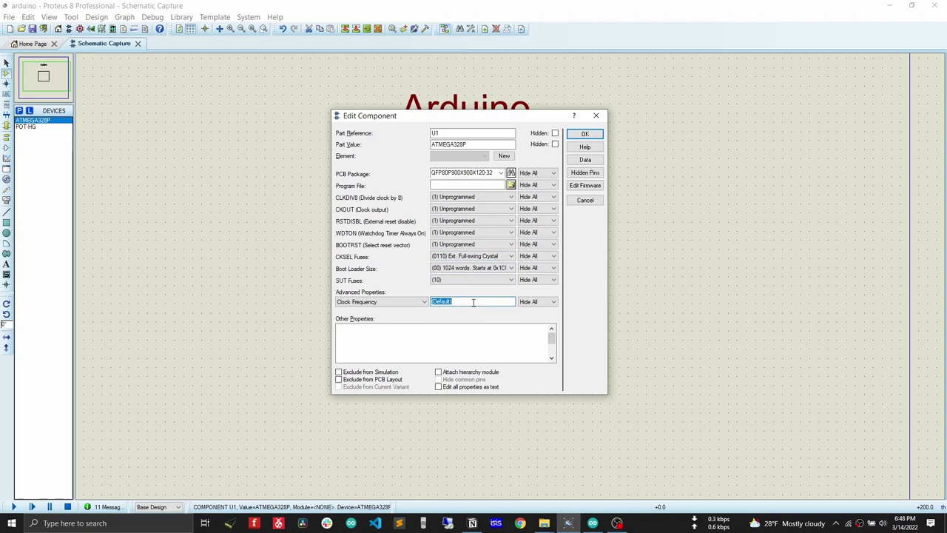
type("16MHz")
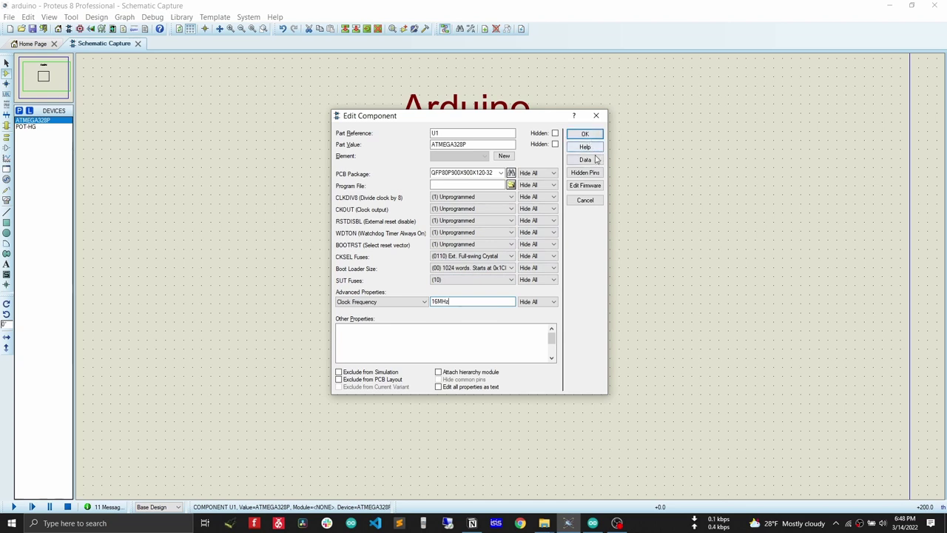
left_click(584, 133)
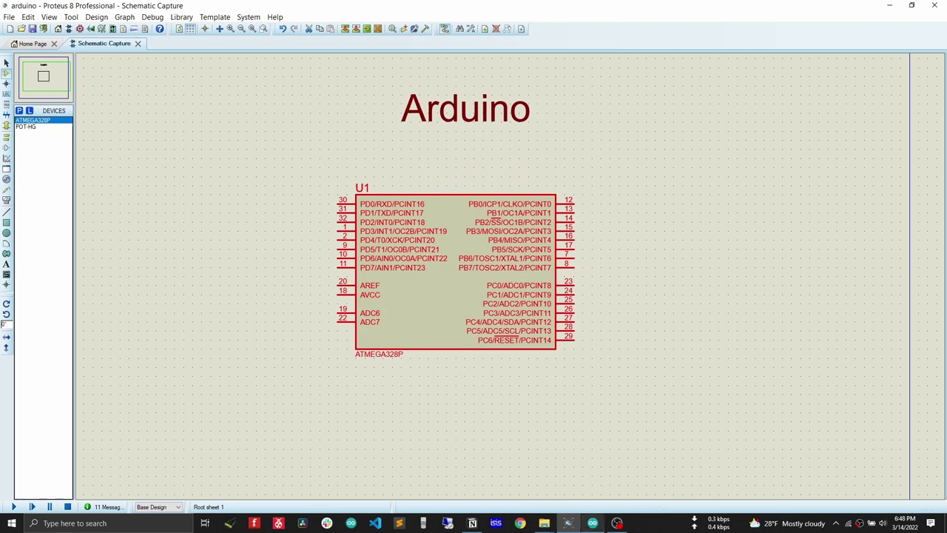
- Switch to the Arduino IDE and open the built-in Basics example AnalogReadSerial, leaving the empty sketch window out of the way
left_click(596, 523)
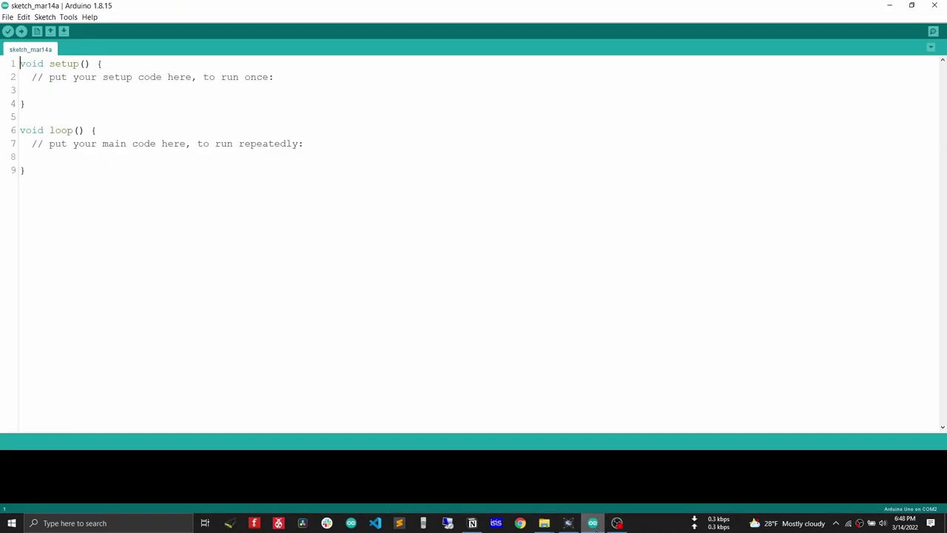
left_click(6, 17)
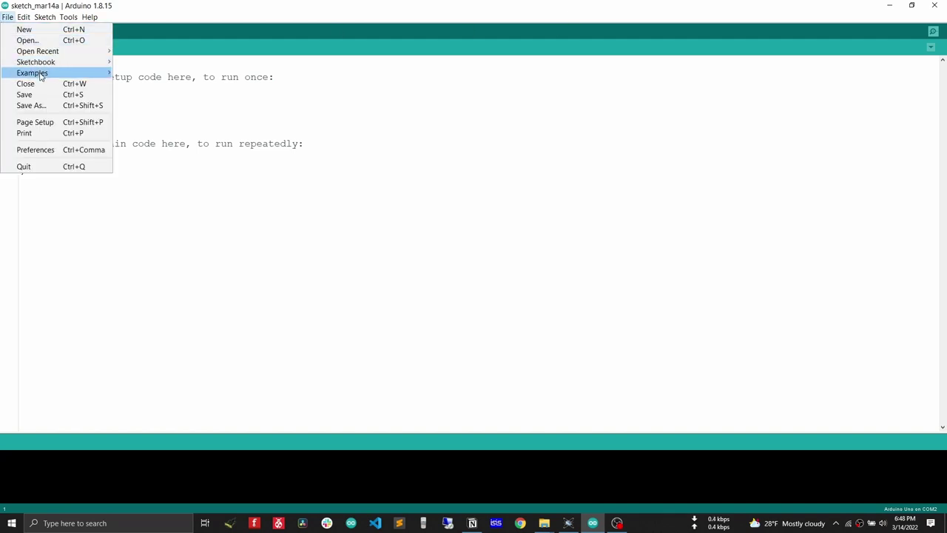
mouse_move(41, 73)
mouse_move(176, 96)
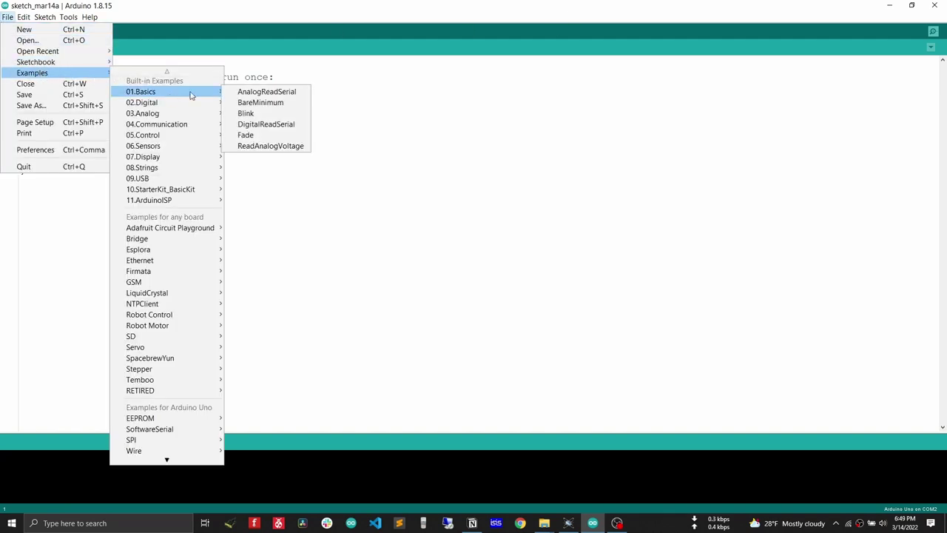
left_click(281, 92)
left_click(889, 5)
left_click(573, 135)
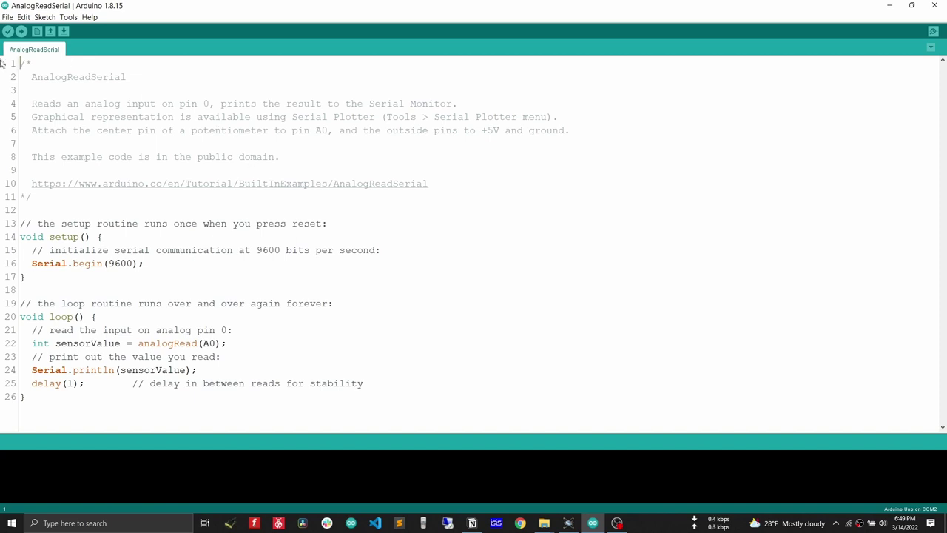
- Save the sketch to the Desktop as AnalogReadSerial and export its compiled binary
left_click(7, 17)
left_click(30, 105)
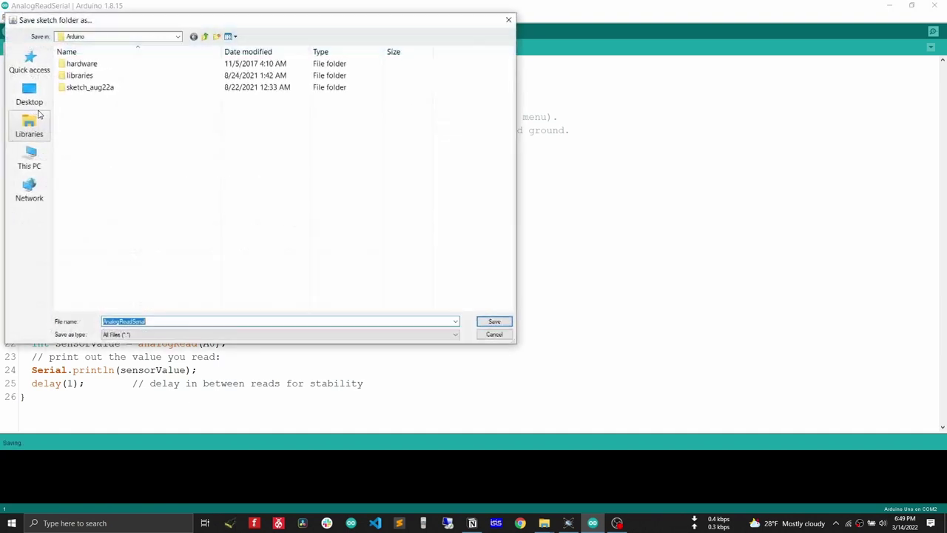
left_click_drag(256, 27, 400, 47)
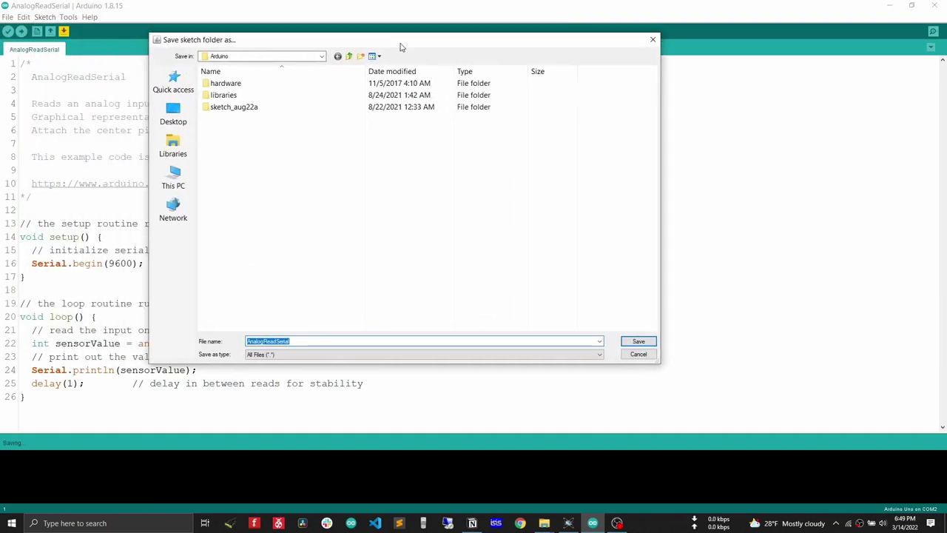
left_click(174, 114)
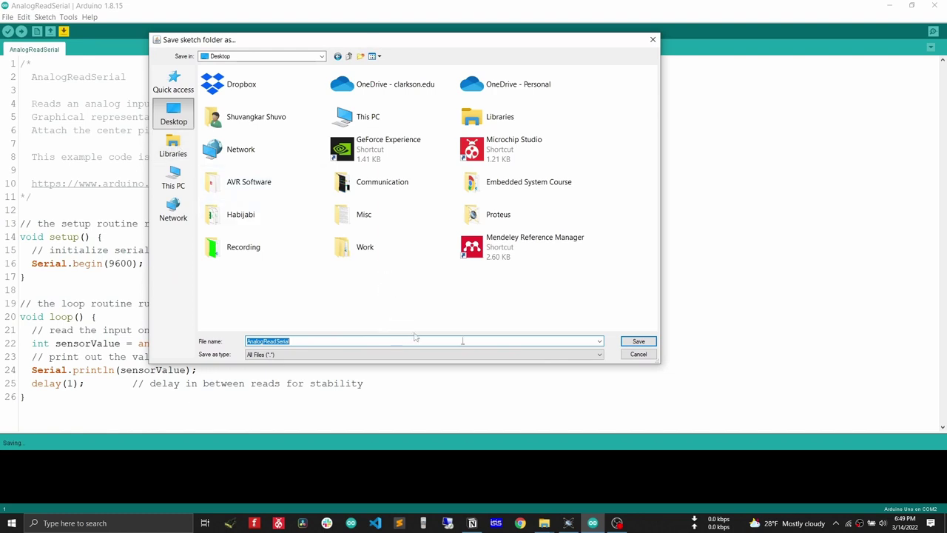
left_click(636, 342)
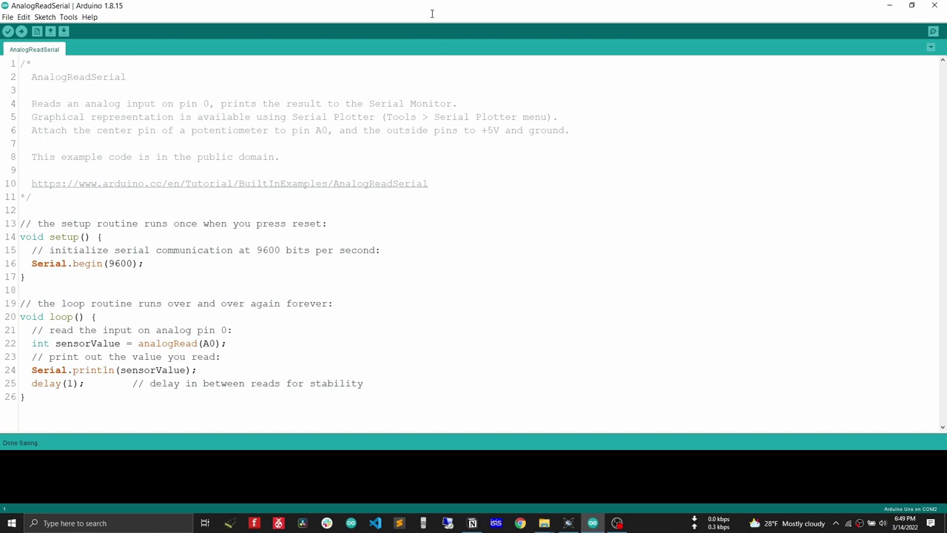
left_click(45, 17)
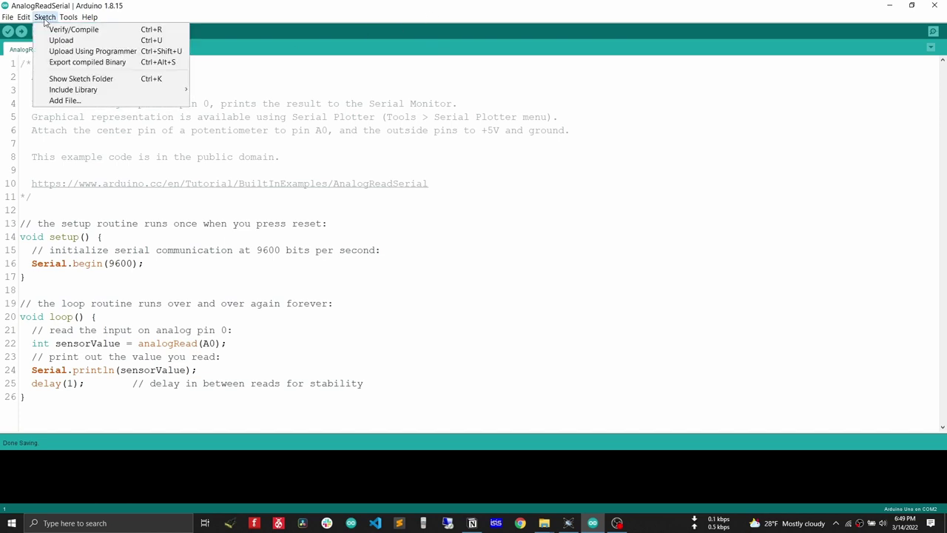
left_click(77, 61)
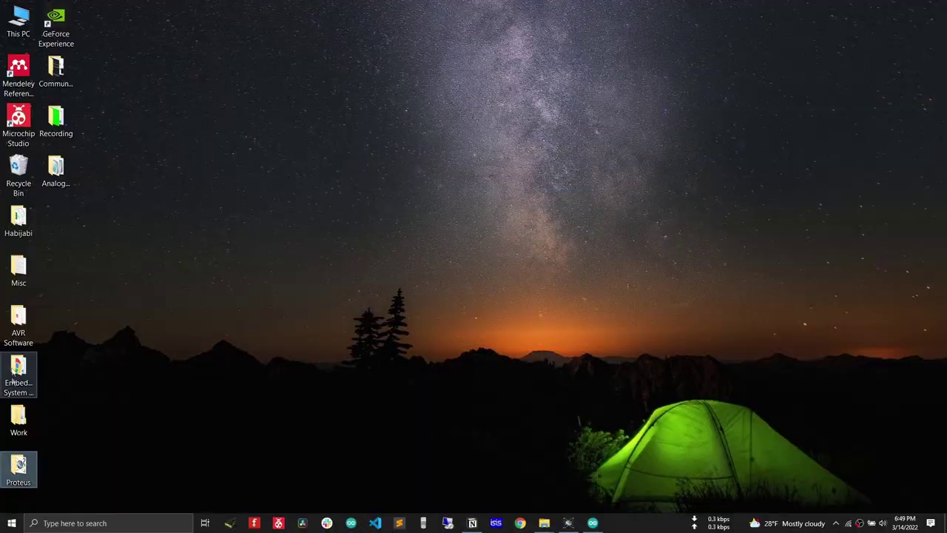
- Open the AnalogReadSerial folder on the desktop, select AnalogReadSerial.ino.standard.hex, and switch back to Proteus
double_click(59, 181)
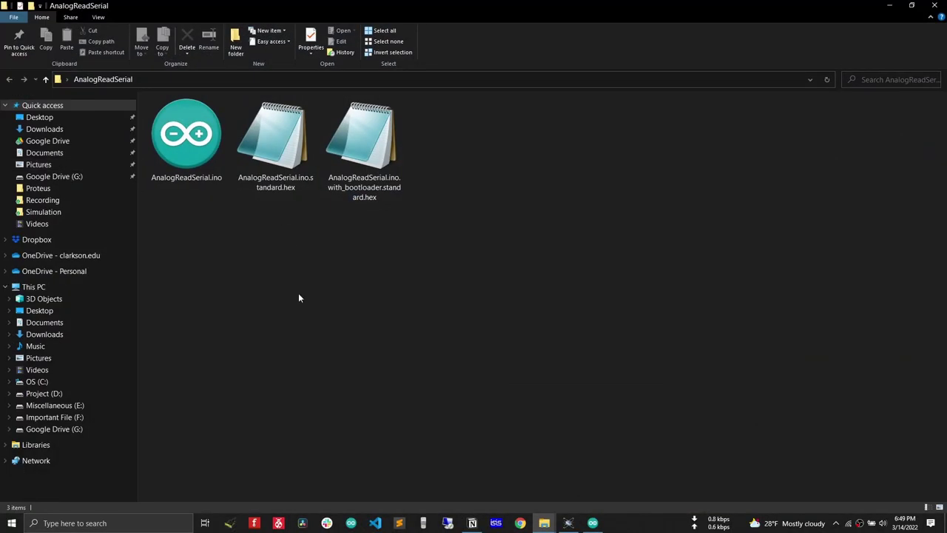
left_click(277, 138)
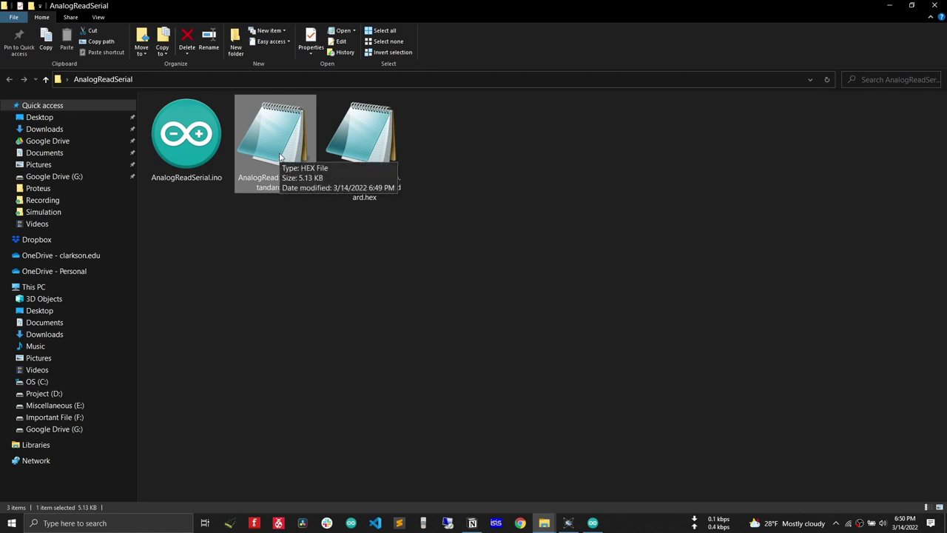
left_click(568, 523)
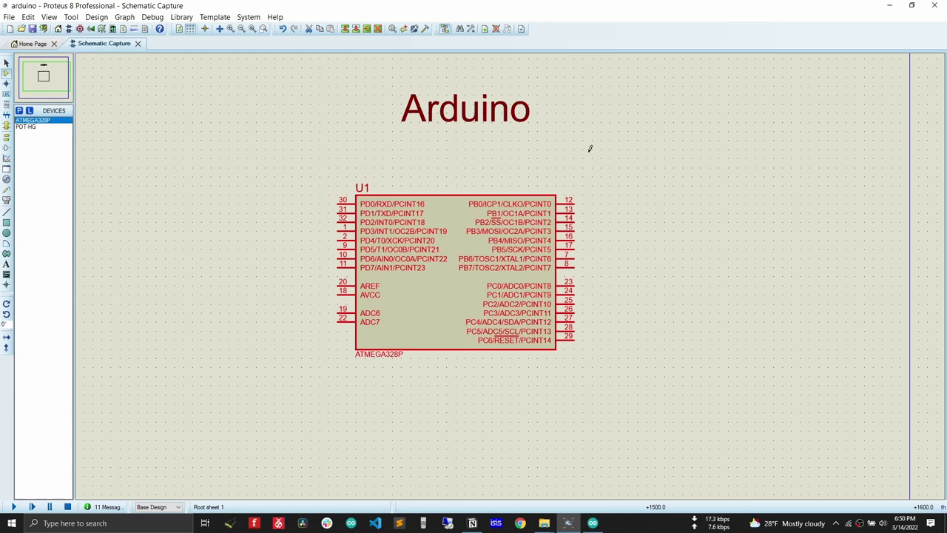
double_click(454, 279)
left_click(455, 279)
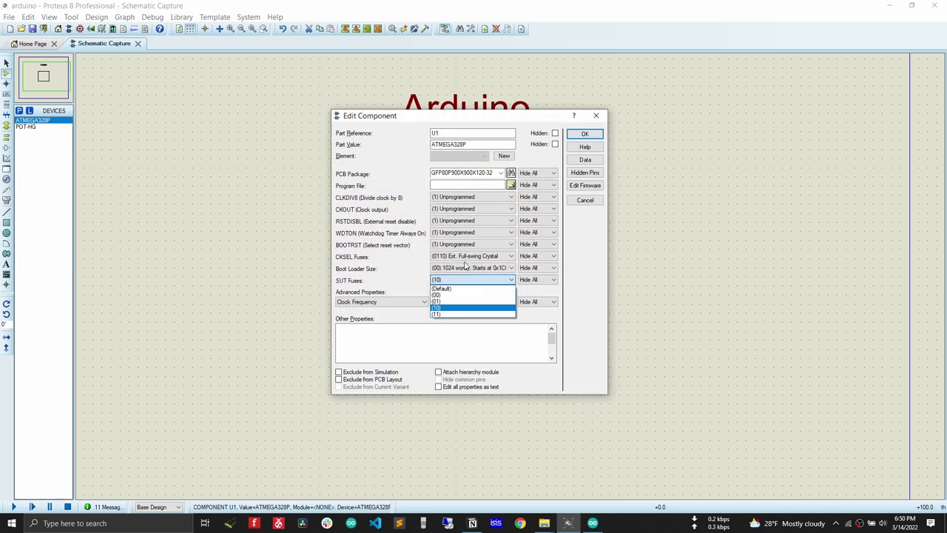
left_click(581, 267)
left_click(482, 281)
left_click(482, 280)
left_click(585, 200)
double_click(429, 281)
left_click(446, 267)
left_click(579, 238)
left_click(584, 200)
- Assign AnalogReadSerial.ino.standard.hex from the Desktop's AnalogReadSerial folder as the ATMEGA328P's program file and apply the properties
double_click(537, 244)
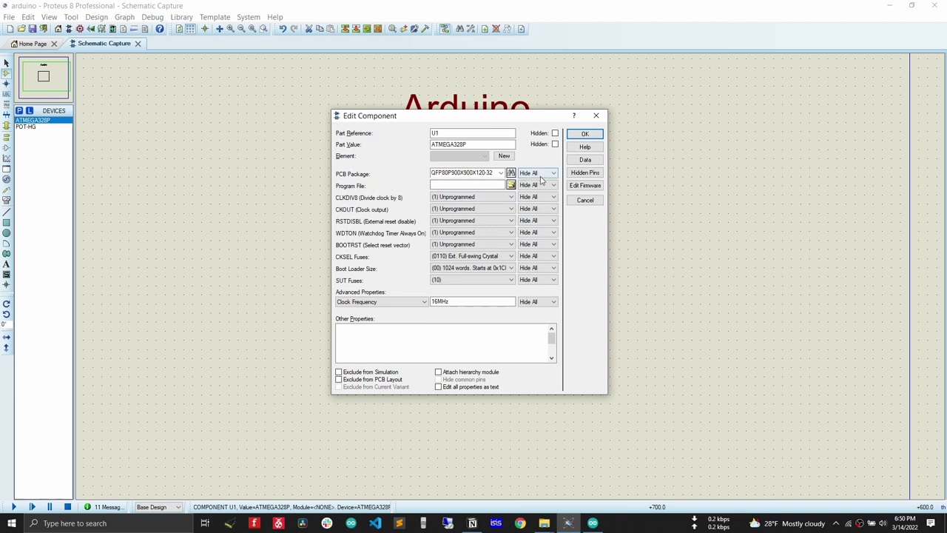
left_click(510, 186)
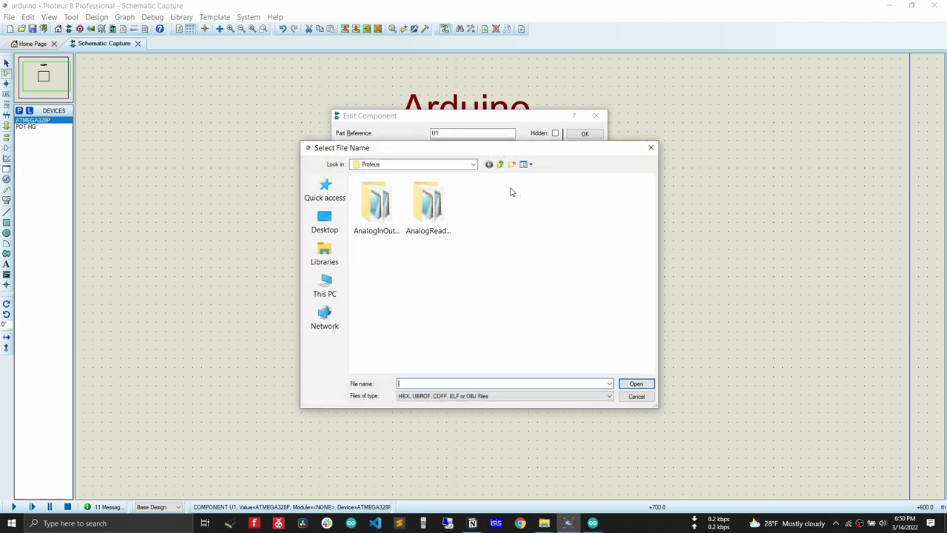
left_click(342, 221)
scroll(564, 331, "down", 2)
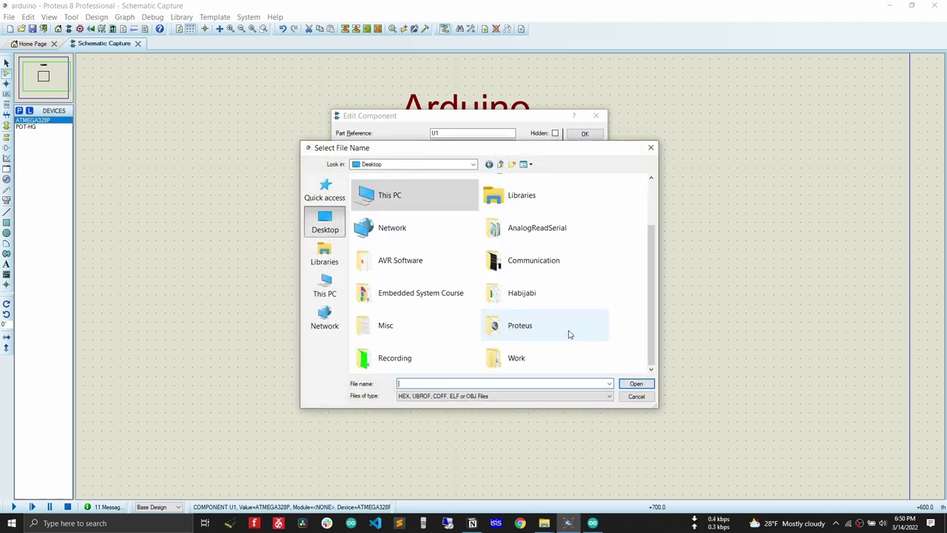
double_click(546, 229)
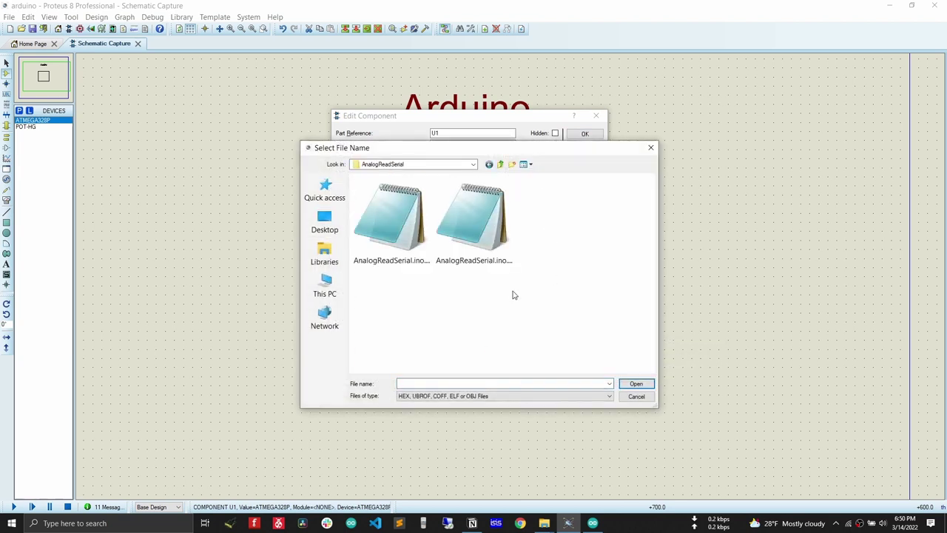
left_click(386, 234)
double_click(386, 234)
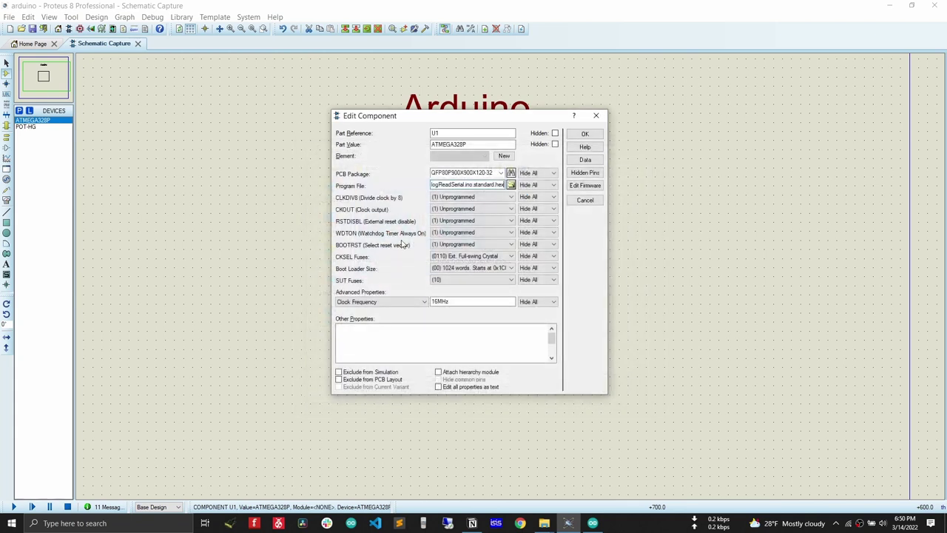
left_click(584, 134)
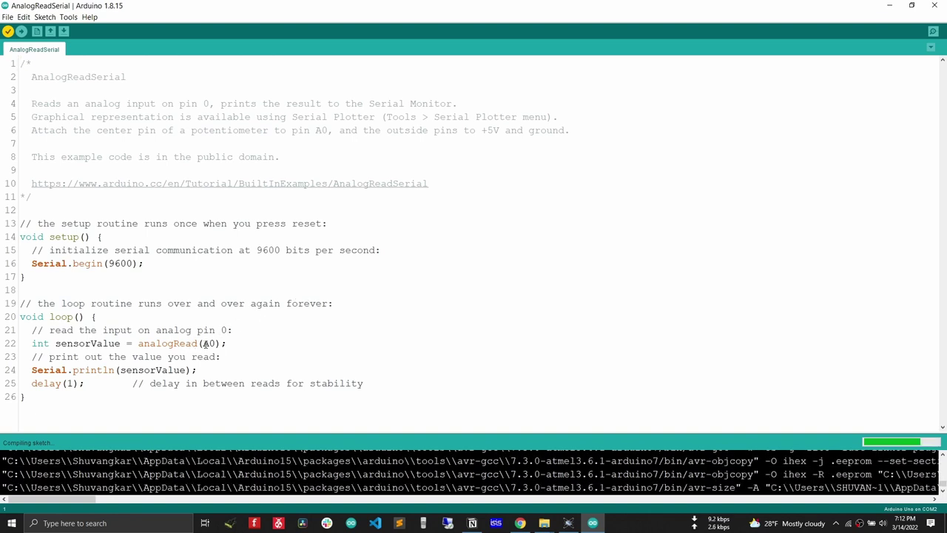
- Mark A0 in the sketch's analogRead call, return to Proteus and place a POT-HG potentiometer to the right of the ATMEGA328P
double_click(209, 344)
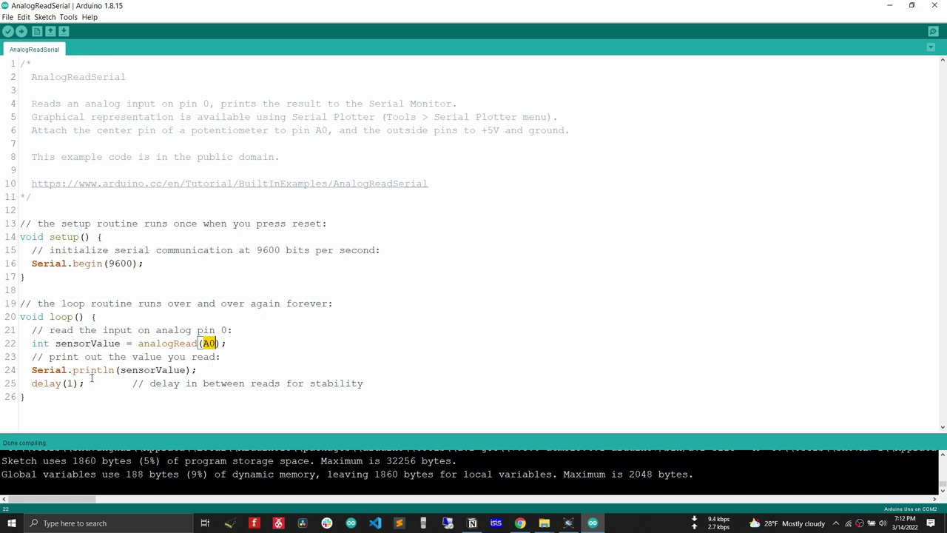
left_click(889, 5)
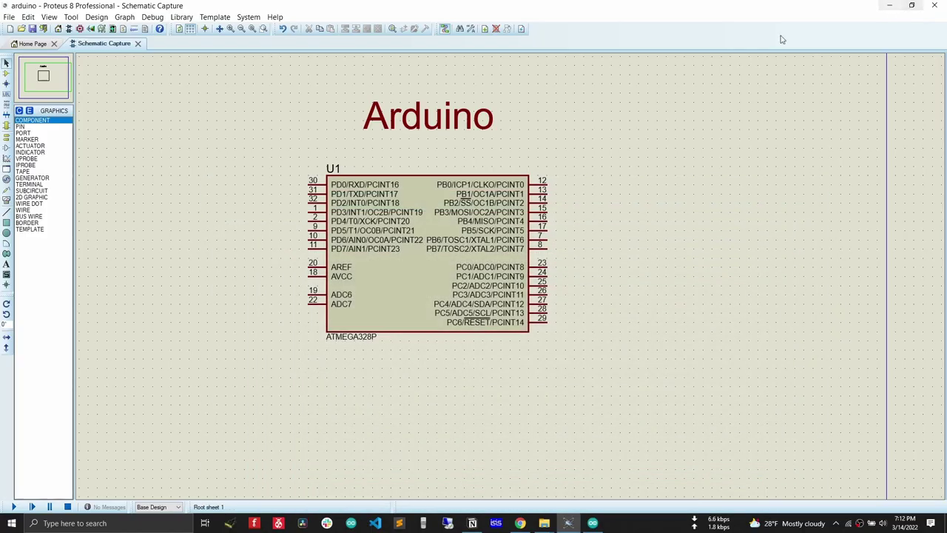
left_click(5, 73)
left_click(26, 126)
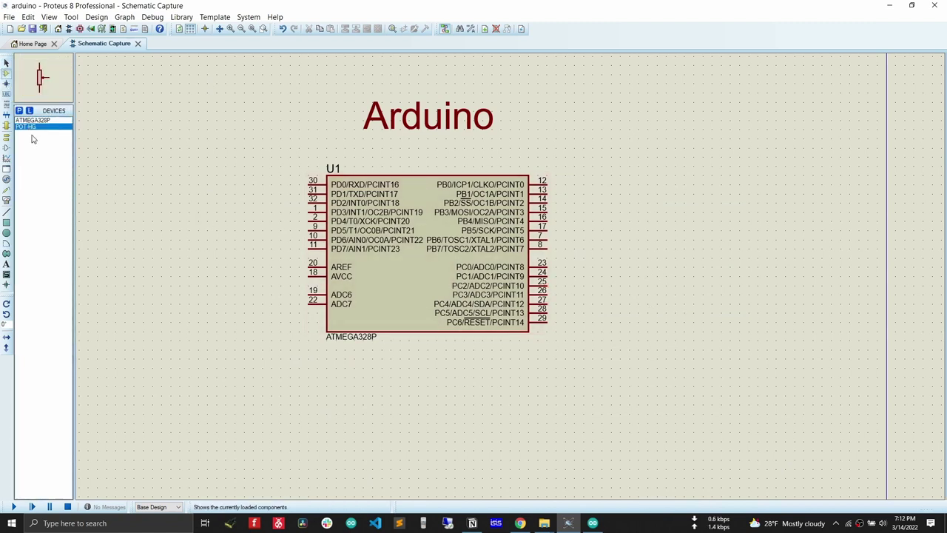
left_click(672, 288)
left_click(668, 267)
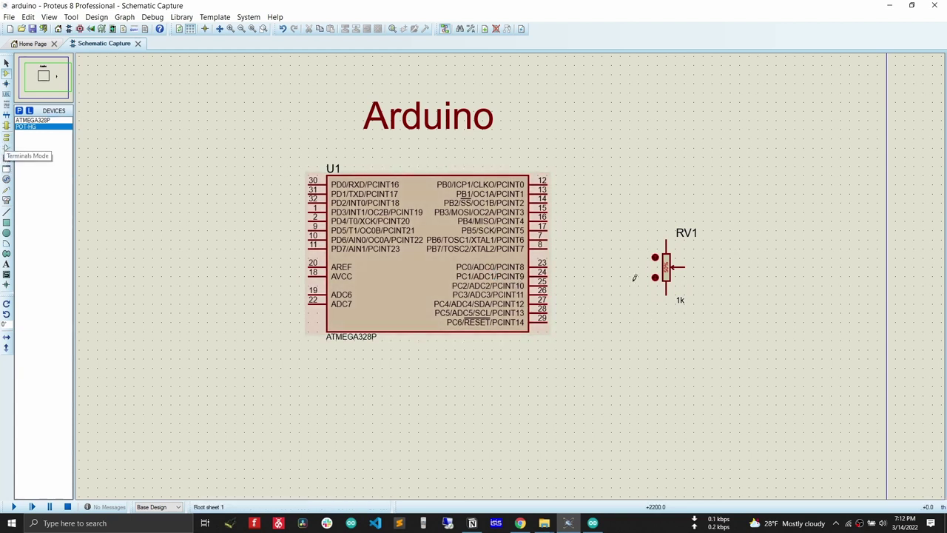
- Place a ground terminal below the potentiometer and wire it to the potentiometer's lower pin
left_click(6, 144)
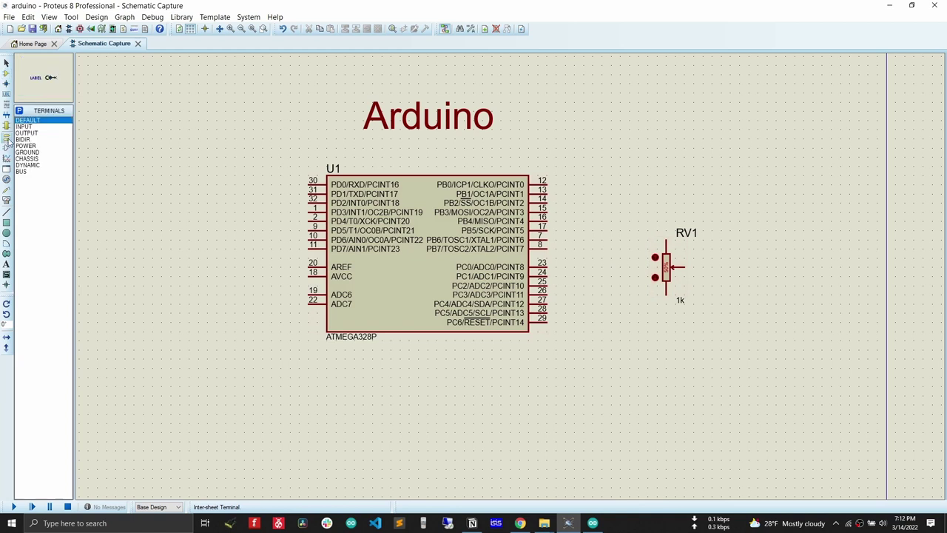
left_click(27, 151)
left_click(665, 316)
left_click(666, 319)
left_click(666, 295)
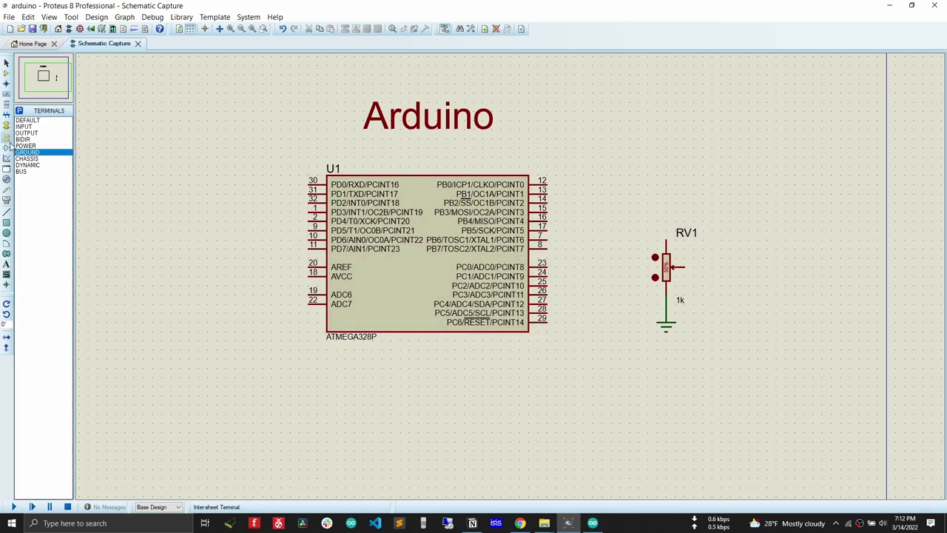
- Place a power terminal above the potentiometer and wire it to the potentiometer's upper pin
left_click(23, 147)
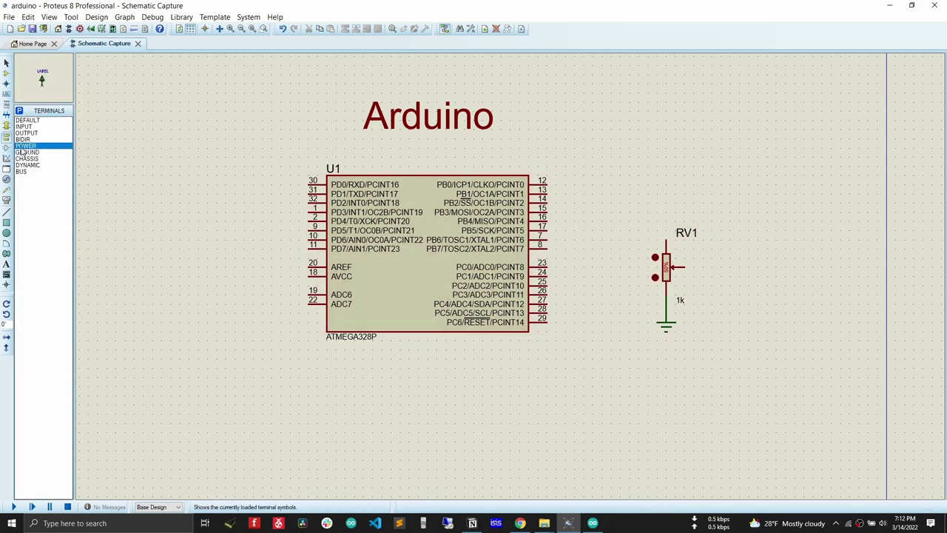
left_click(665, 208)
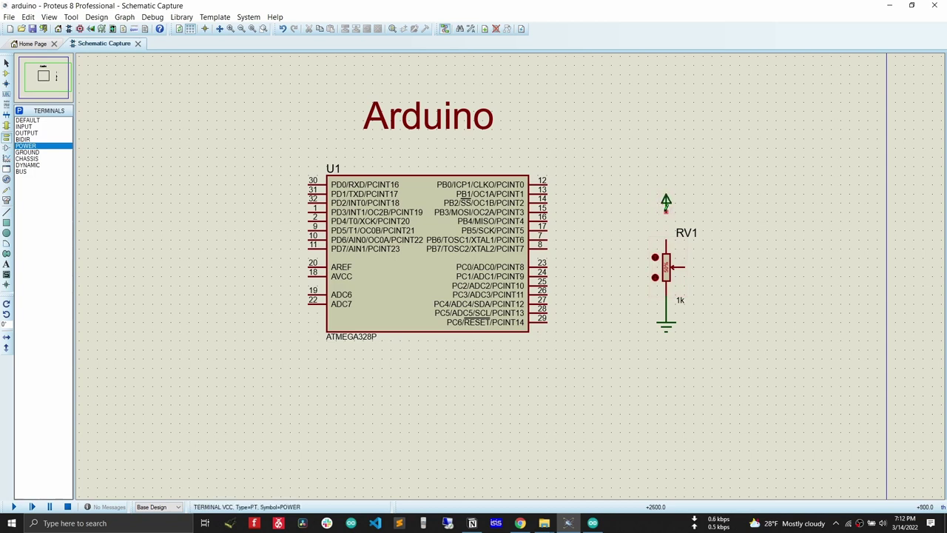
left_click(666, 211)
left_click(666, 241)
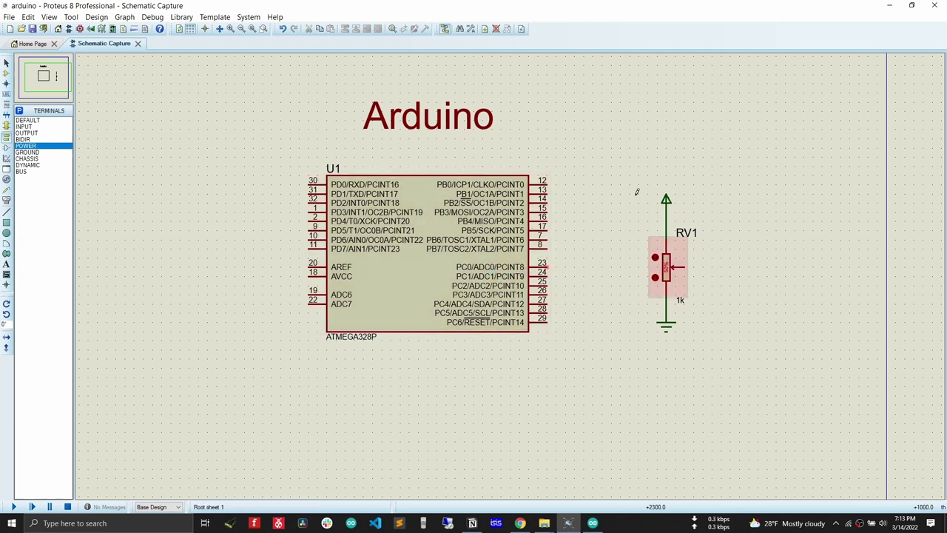
- X-mirror the potentiometer together with its power and ground terminals, and wire the ATMEGA328P's PC0/ADC0 pin to the wiper
left_click_drag(630, 185, 710, 358)
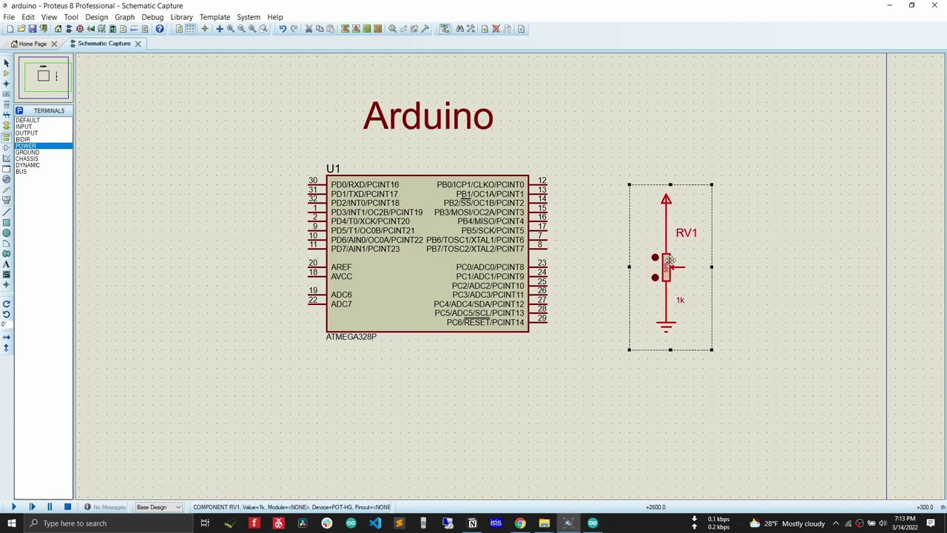
left_click(780, 200)
left_click_drag(611, 175, 719, 368)
right_click(675, 258)
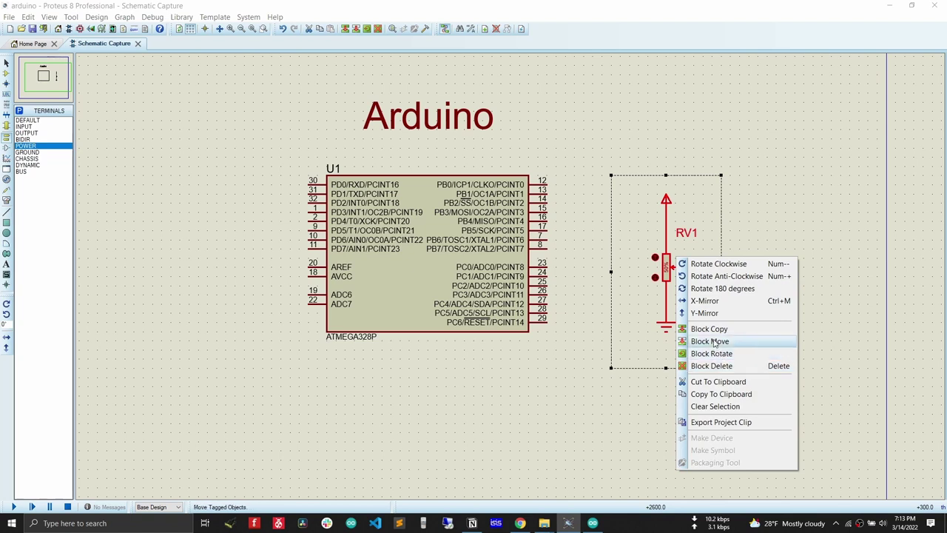
left_click(704, 303)
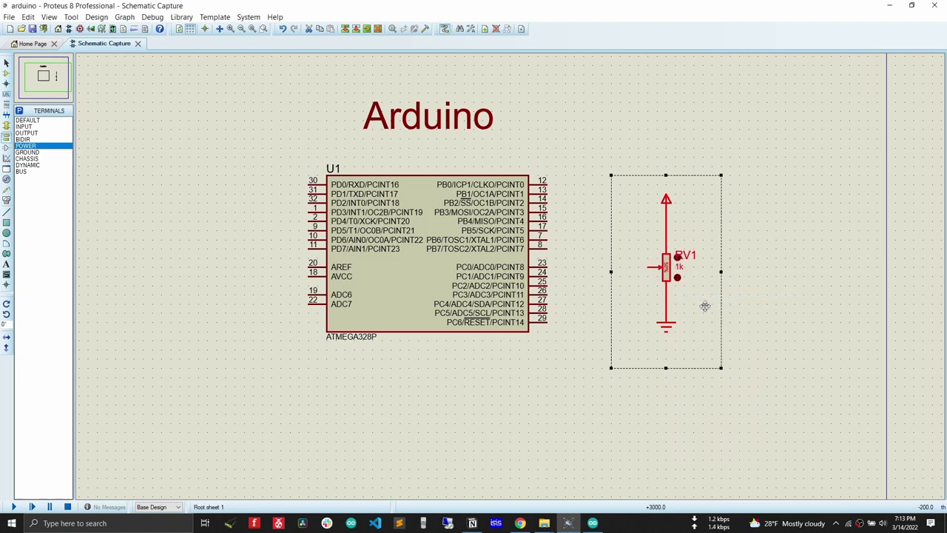
left_click(763, 294)
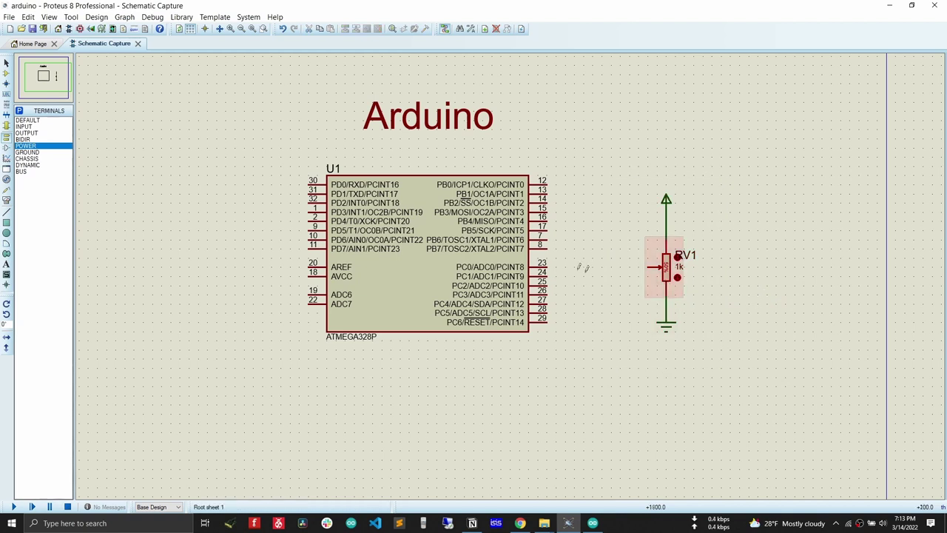
left_click(548, 267)
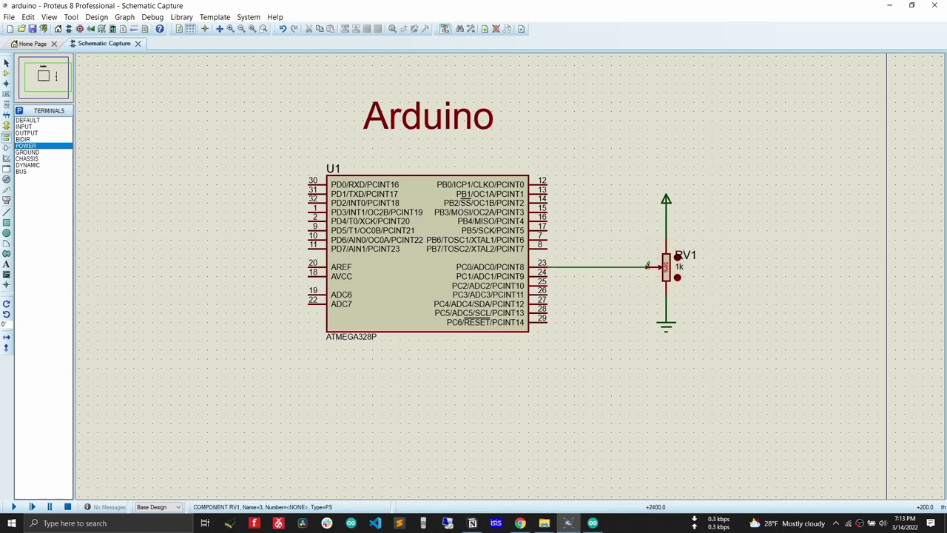
left_click(646, 264)
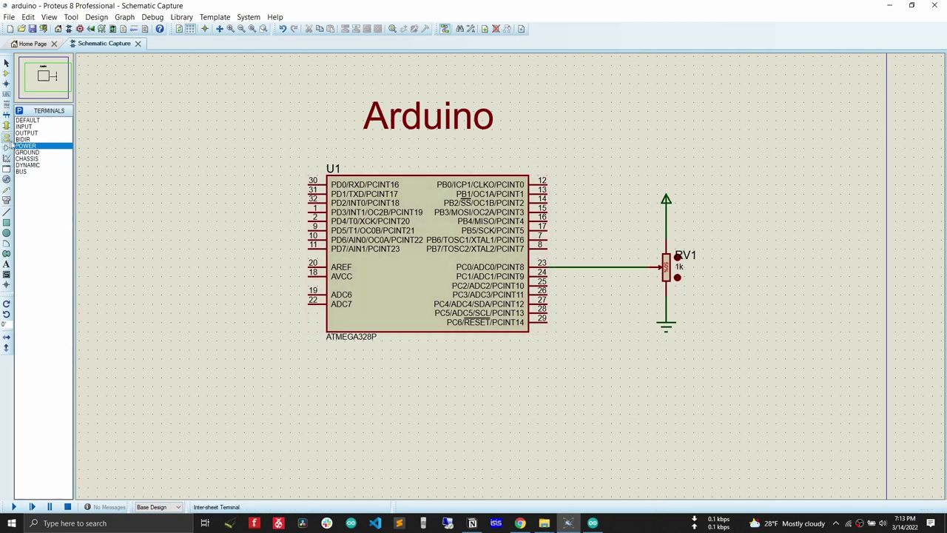
- Place a power terminal to the left of the ATMEGA328P and wire it to the AVCC pin
left_click(262, 265)
left_click(262, 266)
left_click(308, 276)
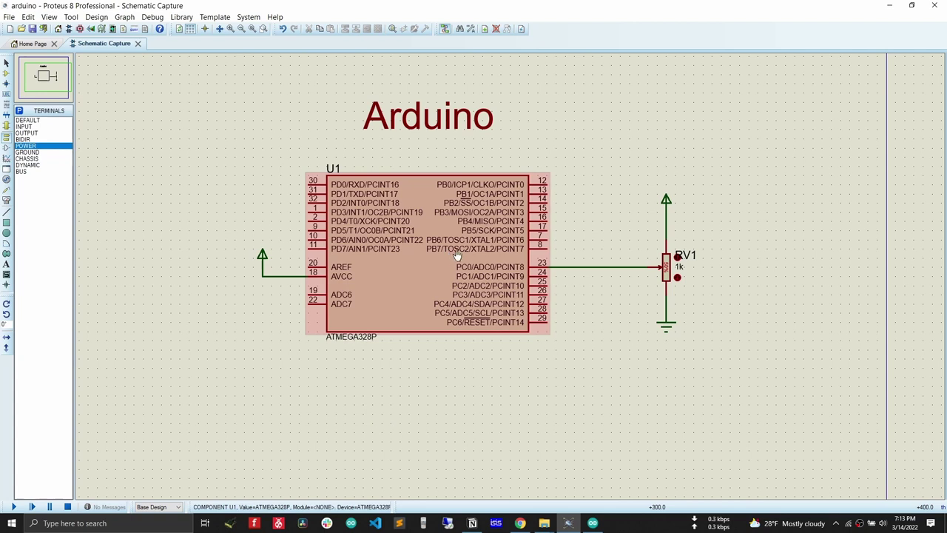
- Place a virtual terminal instrument to the left of the ATMEGA328P, X-mirror it and move it nearer to the chip
left_click(7, 200)
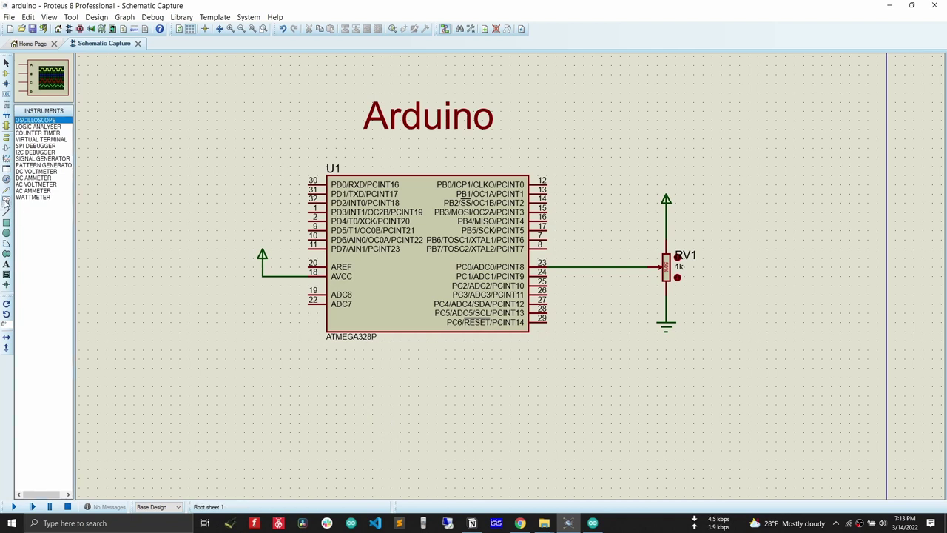
left_click(41, 139)
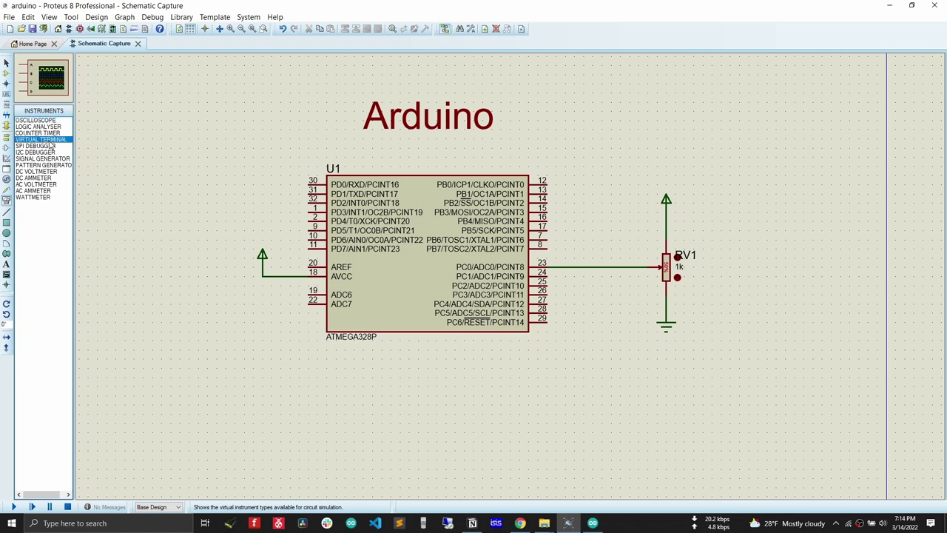
left_click(188, 190)
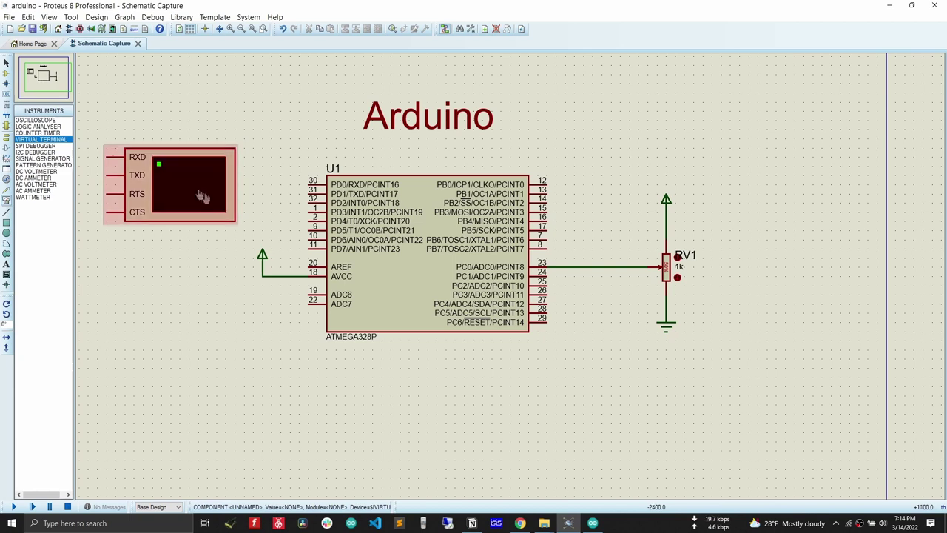
right_click(190, 177)
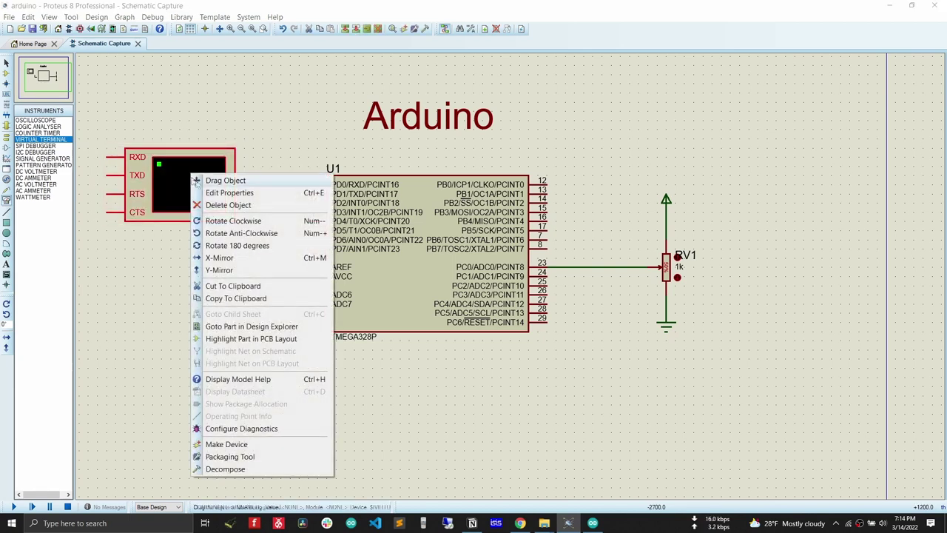
left_click(259, 257)
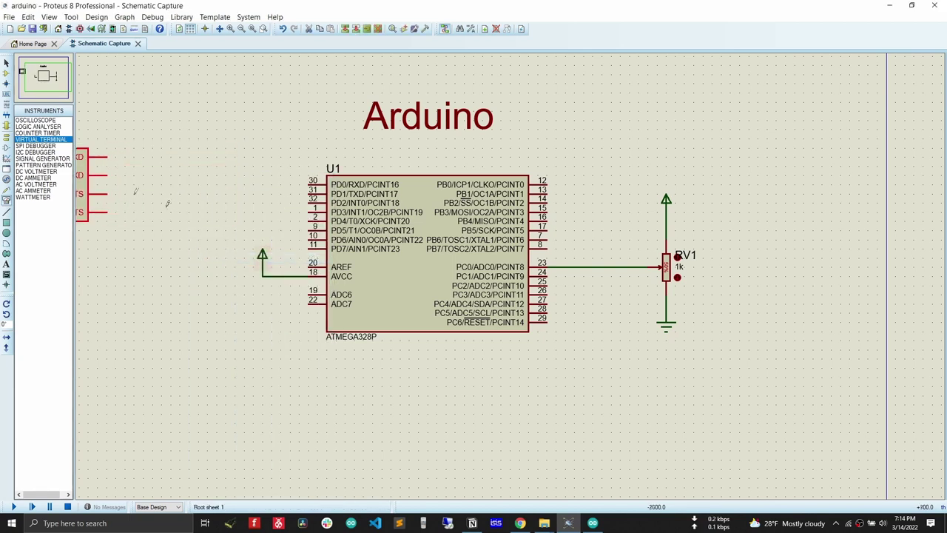
key("F8")
left_click_drag(198, 214, 271, 220)
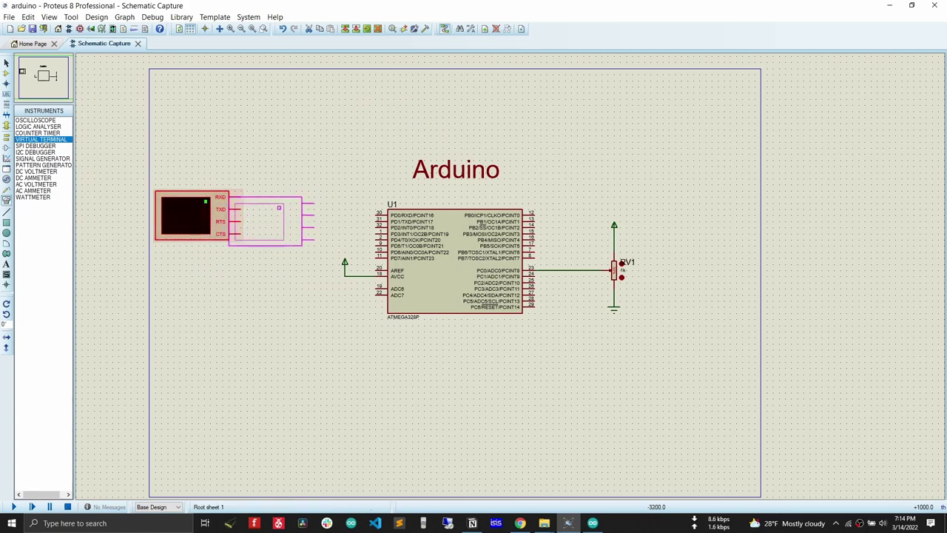
- Wire the virtual terminal's RXD to the ATMEGA328P's PD1/TXD pin and its TXD to the PD0/RXD pin
scroll(406, 236, "up", 1)
scroll(399, 289, "up", 1)
scroll(398, 297, "down", 1)
scroll(398, 296, "up", 1)
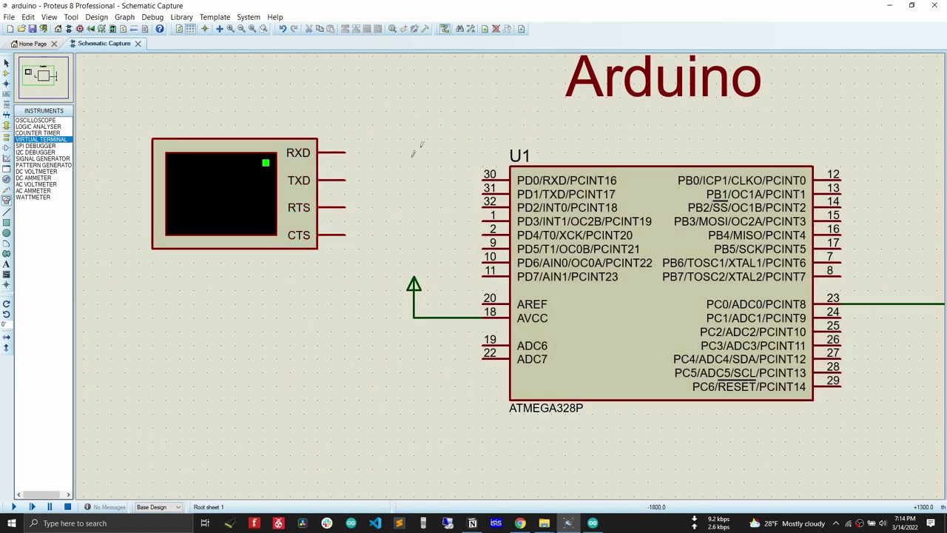
left_click(344, 151)
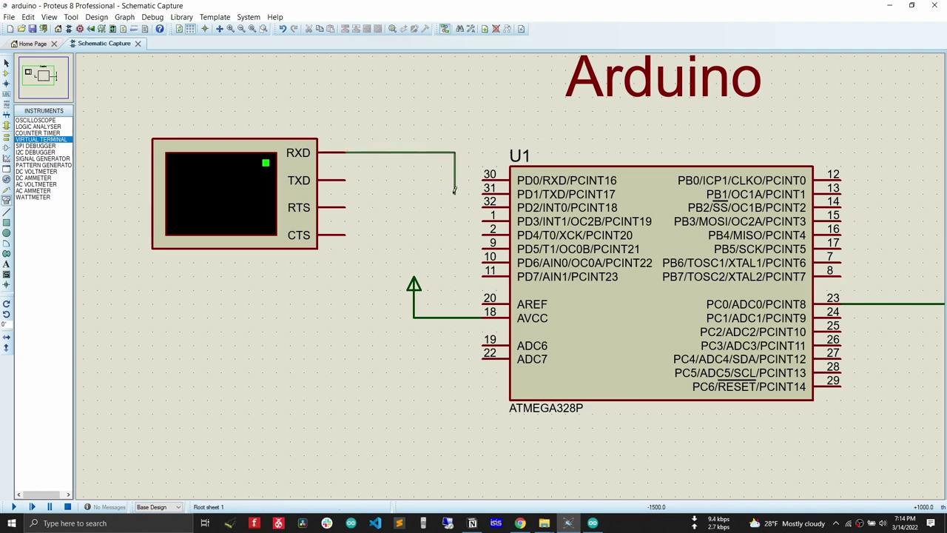
left_click(476, 193)
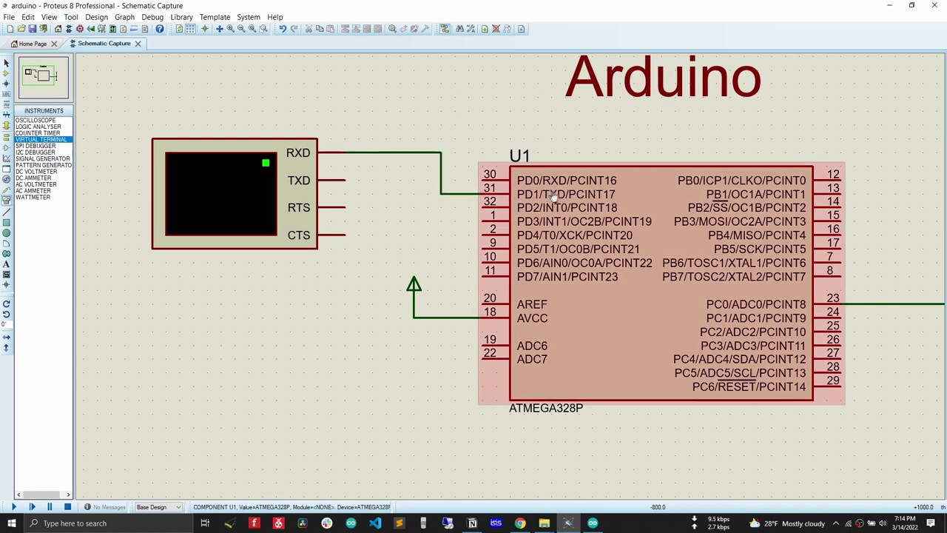
left_click(345, 180)
left_click(477, 180)
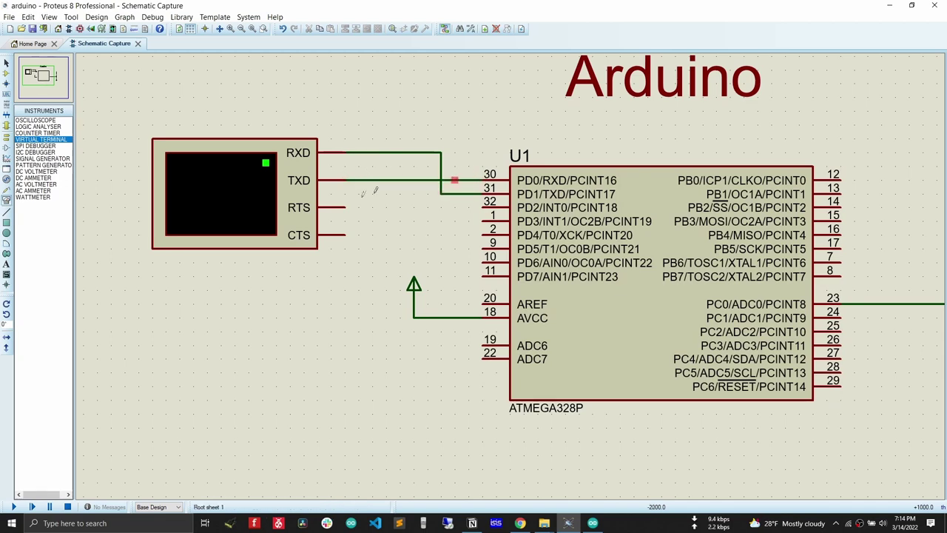
- Run the simulation of the ATMEGA328P circuit with the potentiometer and virtual terminal
scroll(509, 278, "down", 1)
scroll(705, 303, "up", 1)
scroll(466, 268, "down", 2)
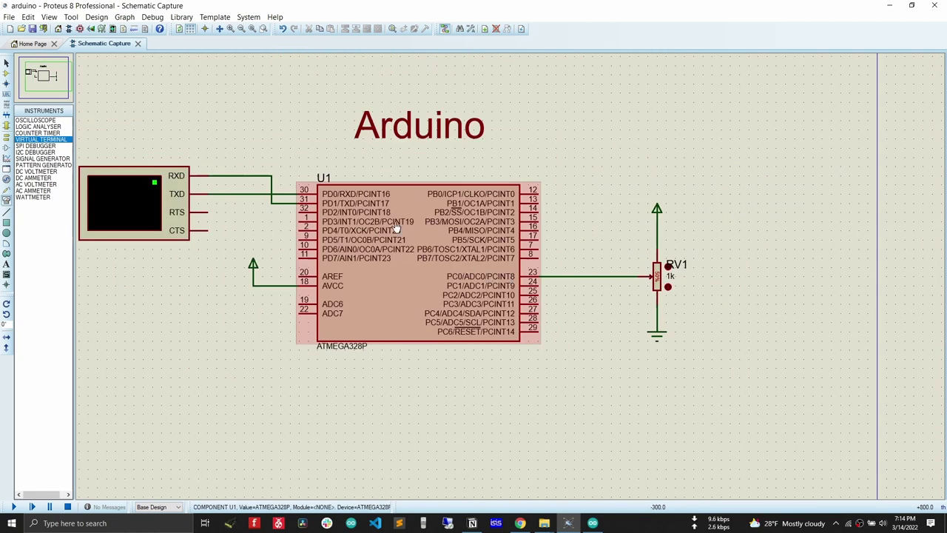
scroll(503, 283, "up", 1)
scroll(503, 284, "up", 1)
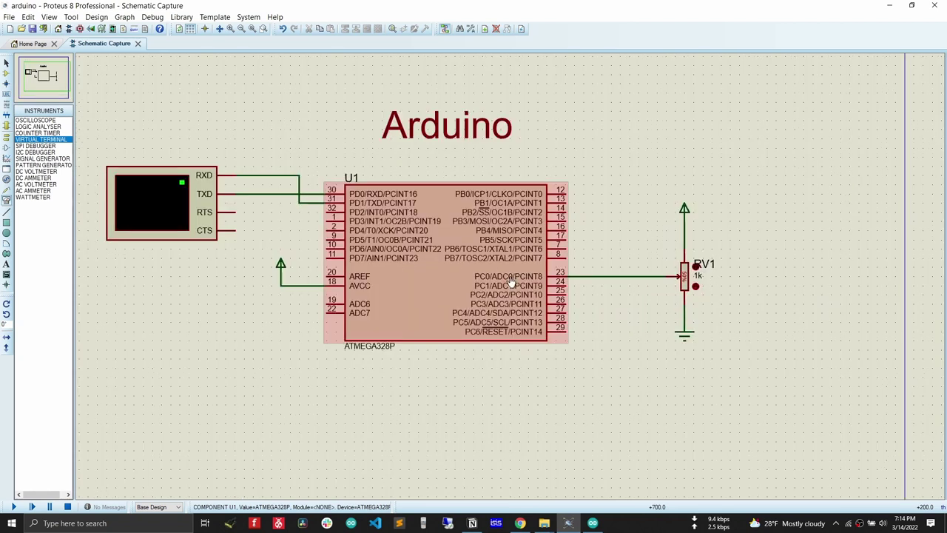
left_click(12, 508)
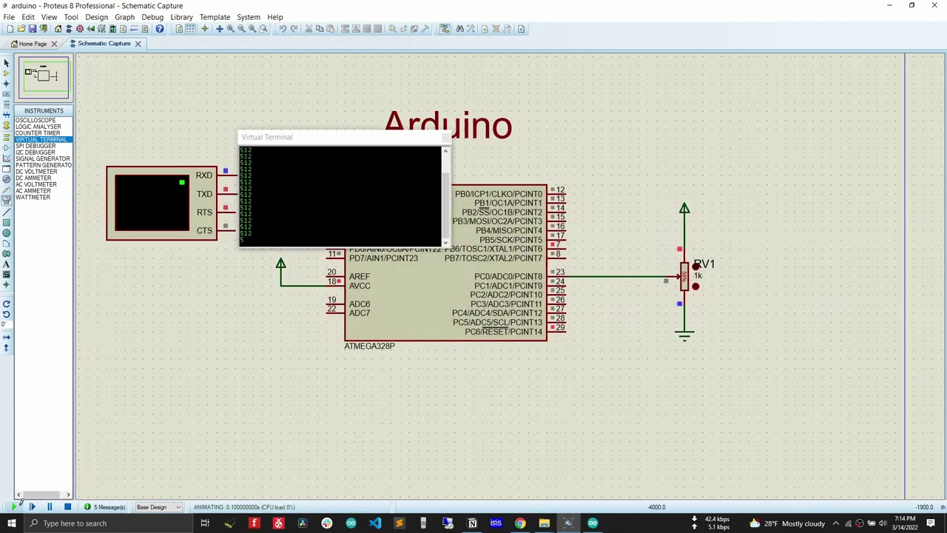
- Move the Virtual Terminal output window below the terminal component and shift the potentiometer's wiper down and back up
left_click_drag(306, 142, 185, 280)
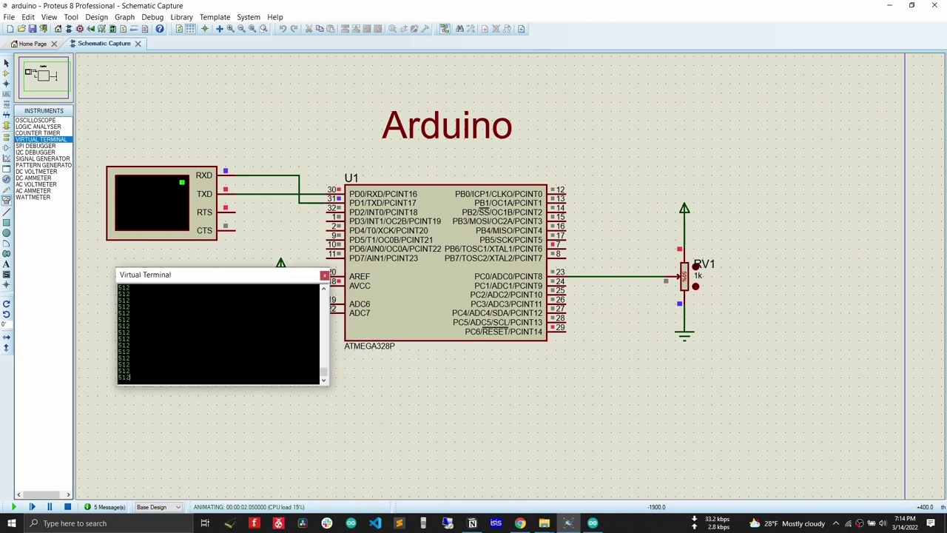
left_click_drag(684, 281, 684, 297)
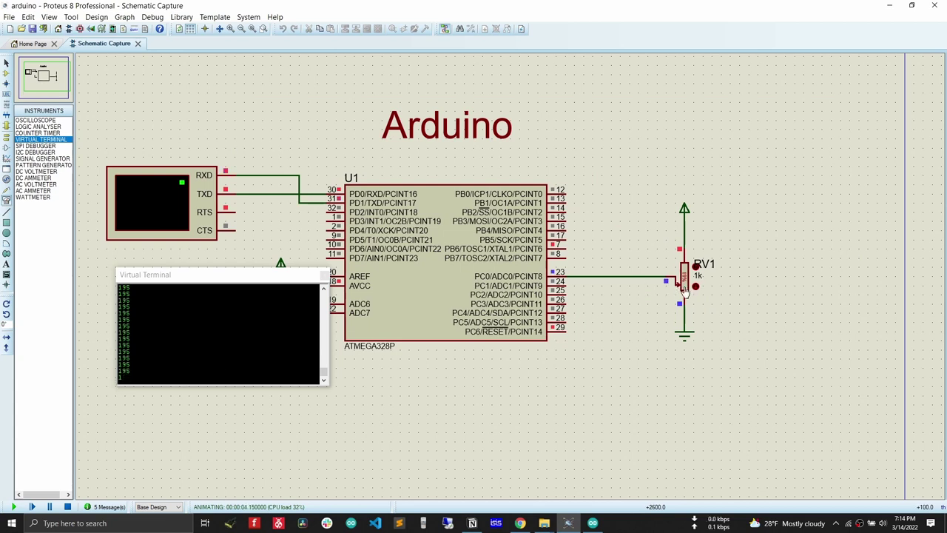
mouse_move(675, 283)
left_mouse_down()
mouse_move(686, 274)
mouse_move(684, 295)
mouse_move(682, 270)
left_mouse_up()
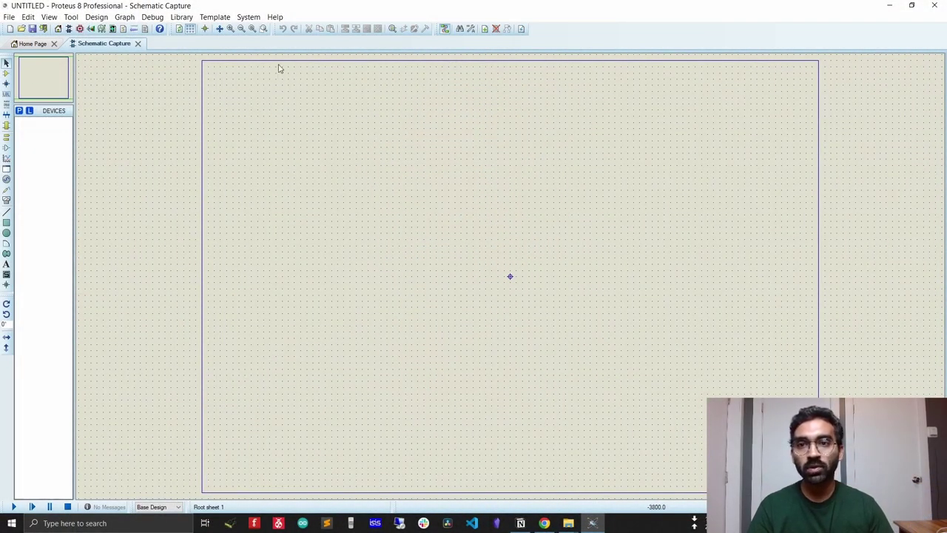
left_click(275, 18)
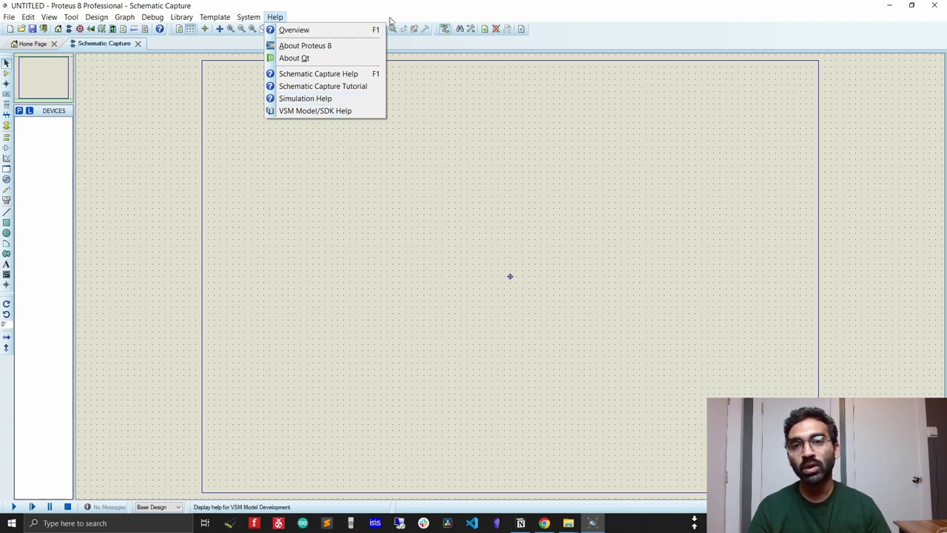
left_click(337, 16)
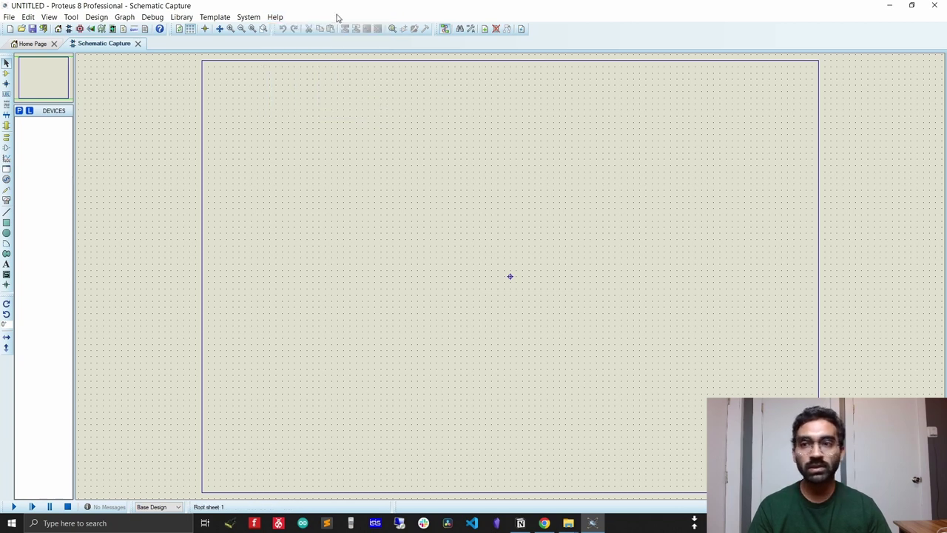
- Open the Sample Projects Browser and move its window slightly up and to the left
left_click(9, 17)
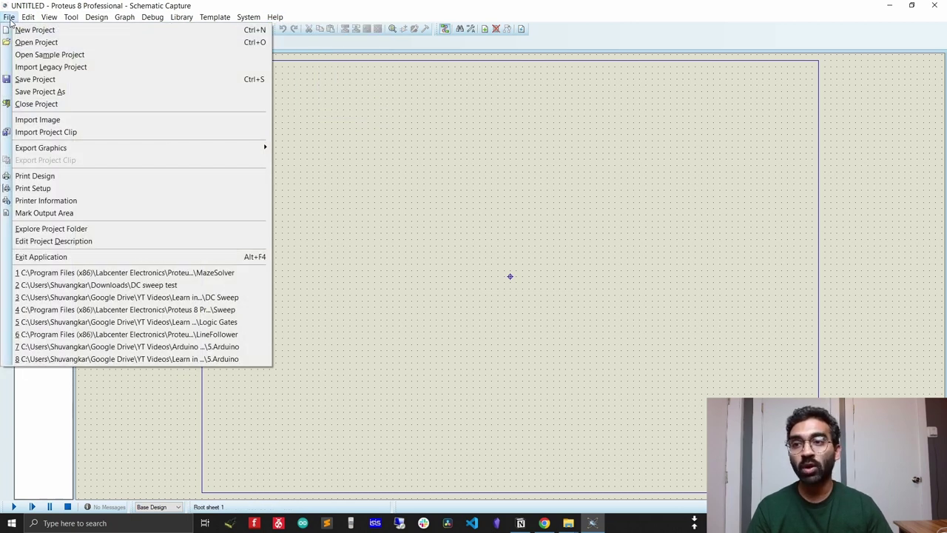
left_click(29, 55)
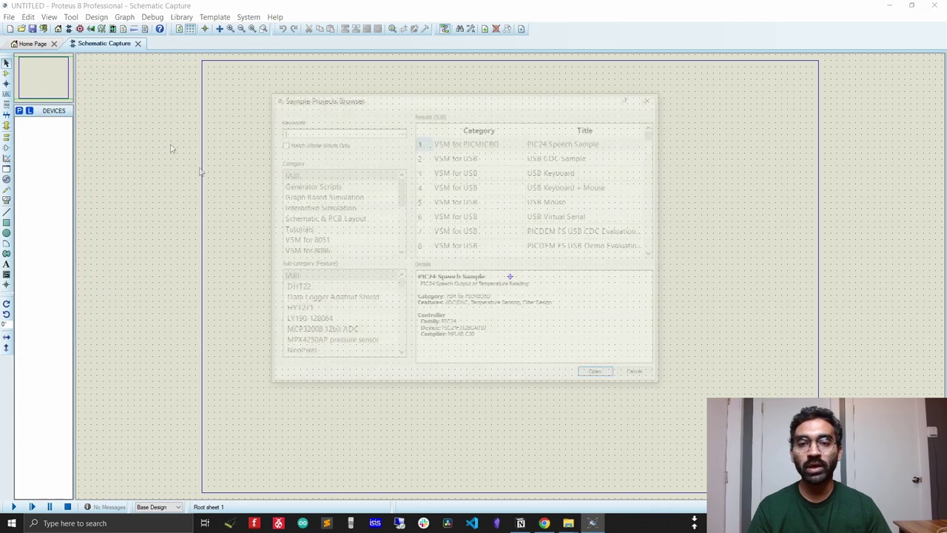
left_click_drag(420, 106, 394, 94)
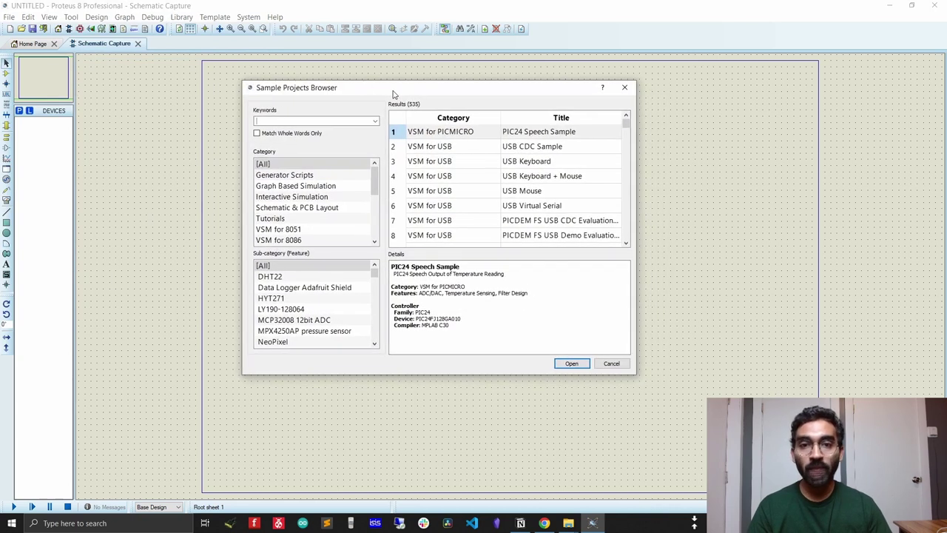
- Browse the sample project categories, viewing the VSM for 8051, Graph Based Simulation and Tutorials lists
left_click_drag(295, 187, 295, 235)
scroll(296, 234, "down", 5)
scroll(297, 226, "up", 5)
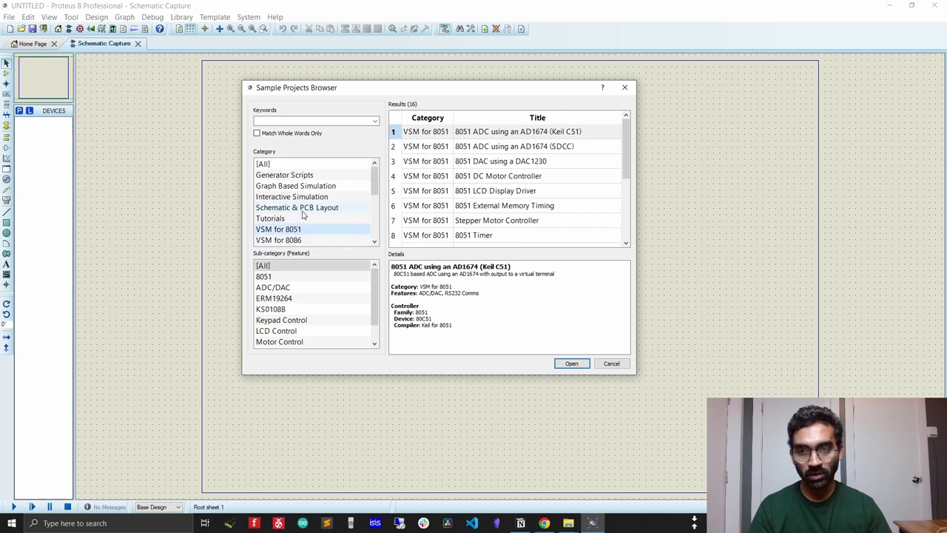
scroll(301, 216, "down", 5)
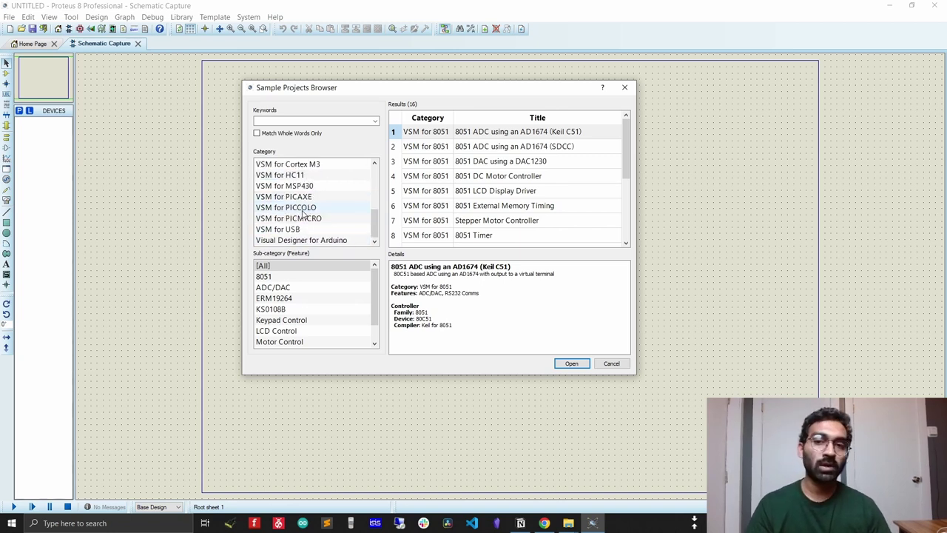
scroll(302, 213, "up", 5)
left_click(295, 186)
left_click(293, 219)
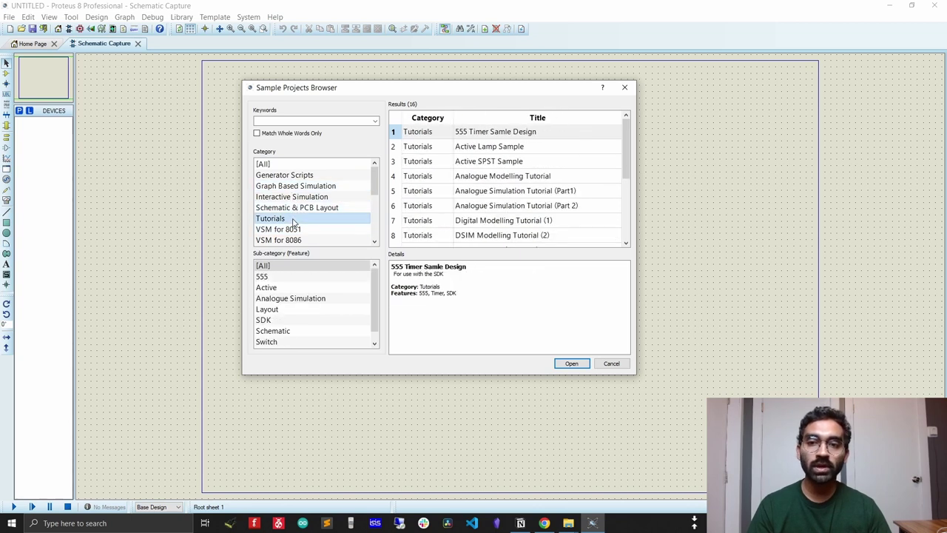
scroll(293, 222, "down", 5)
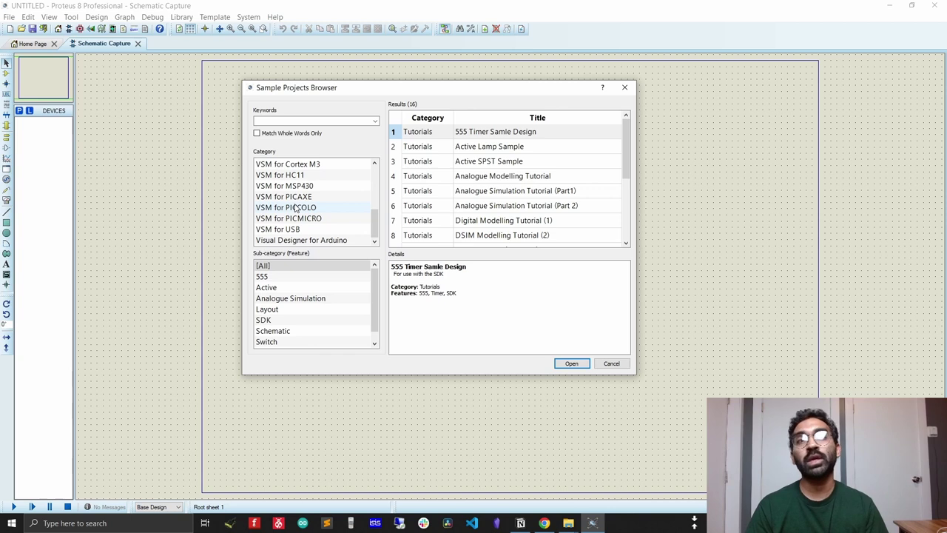
- Search the sample projects for "maze" and open the Arduino Zumo Robot Maze Solver project
left_click(297, 120)
type("maze")
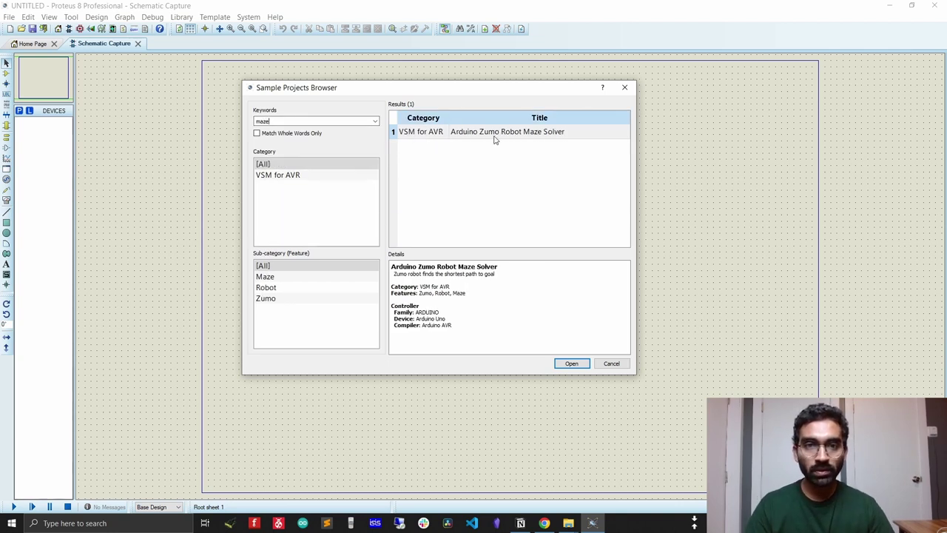
double_click(516, 134)
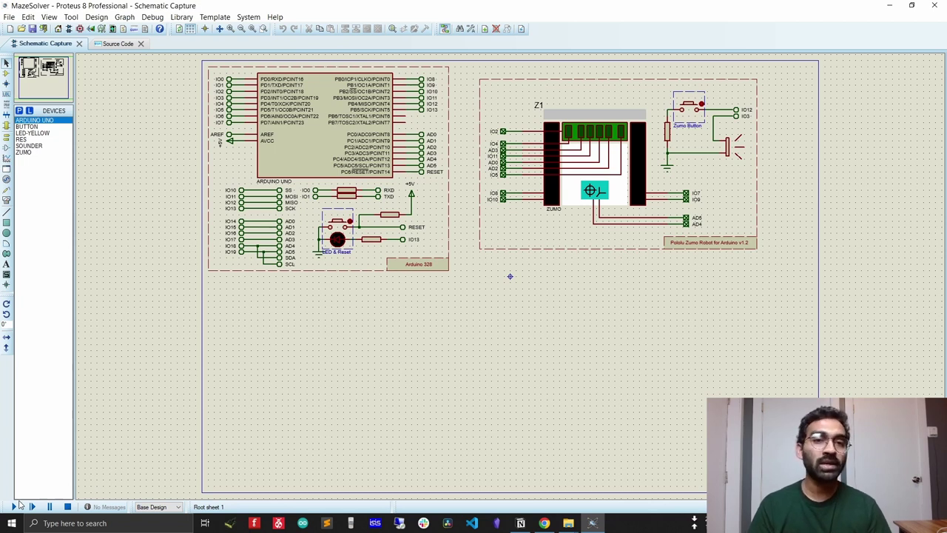
- Run the maze solver simulation and operate the Zumo Button in the schematic to start the robot
left_click(14, 506)
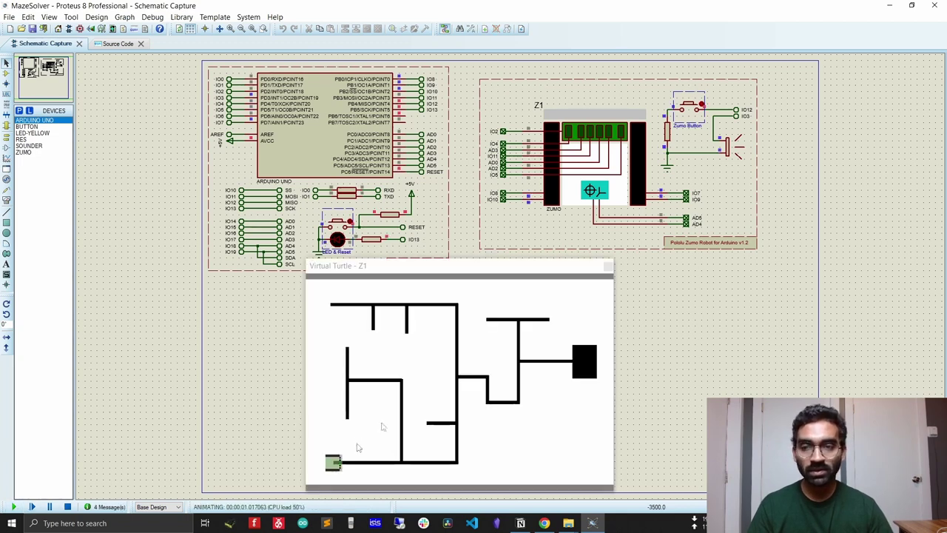
left_click(689, 107)
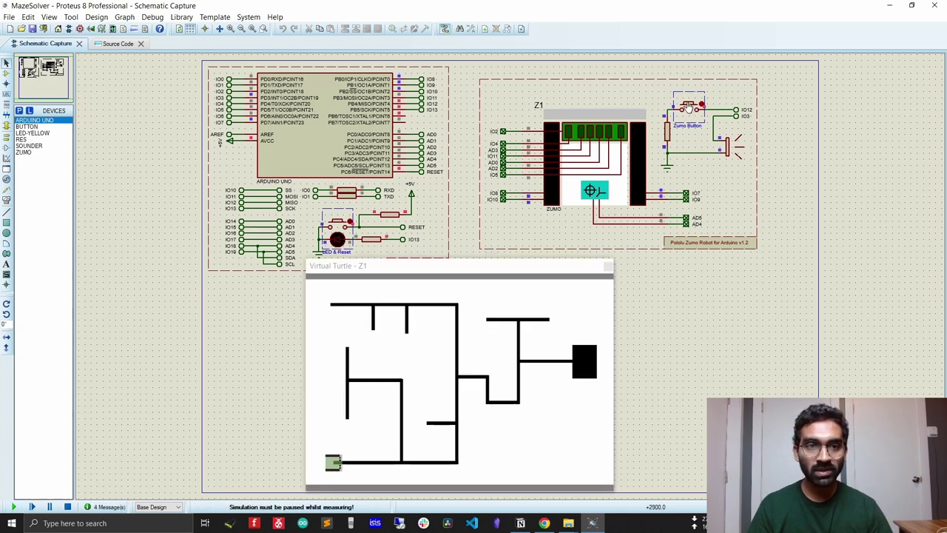
left_click(689, 110)
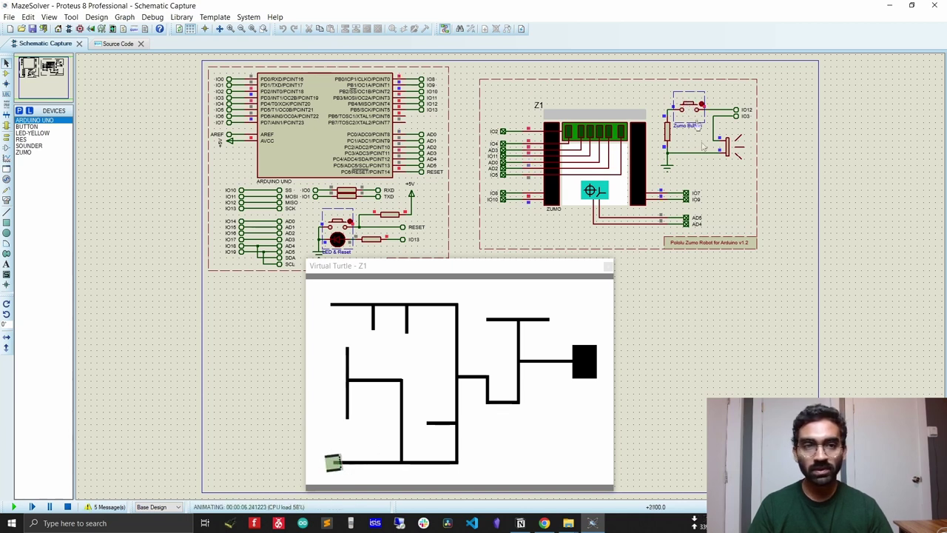